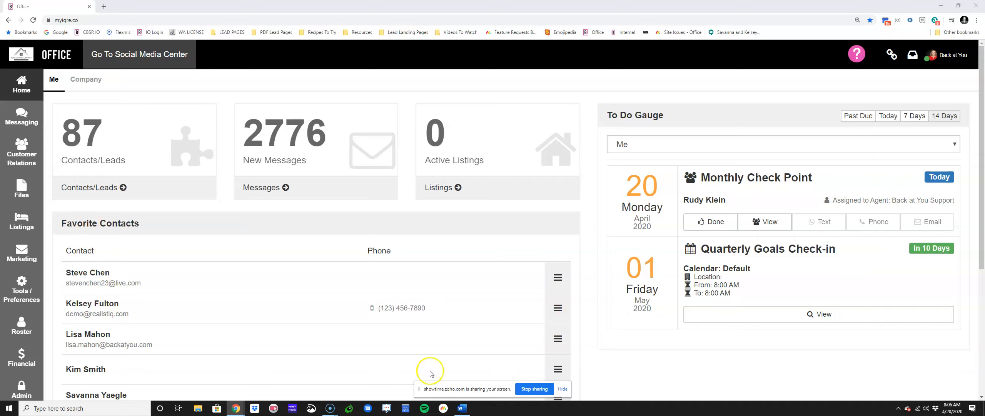
Step: Open the first contact in the contacts list and review the available contact types on its record
left_click(560, 388)
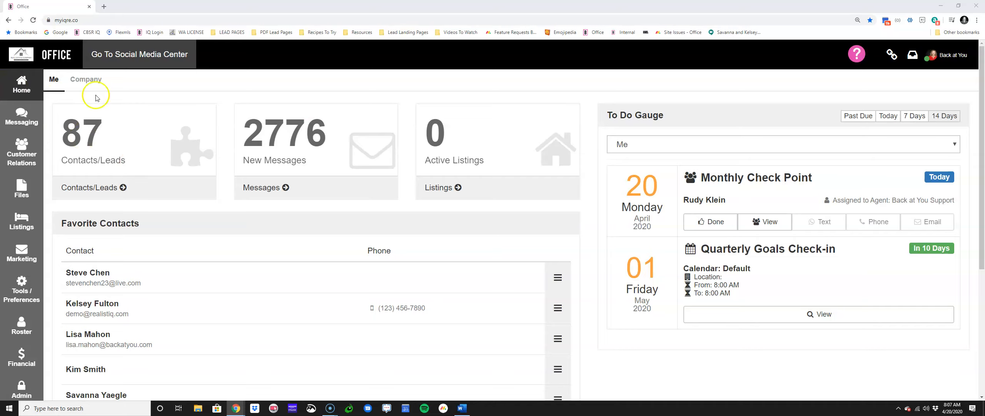
left_click(109, 188)
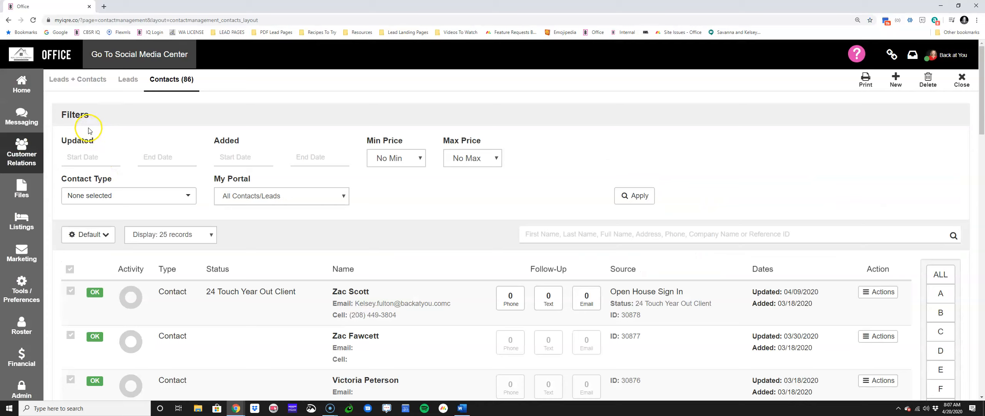
left_click(264, 309)
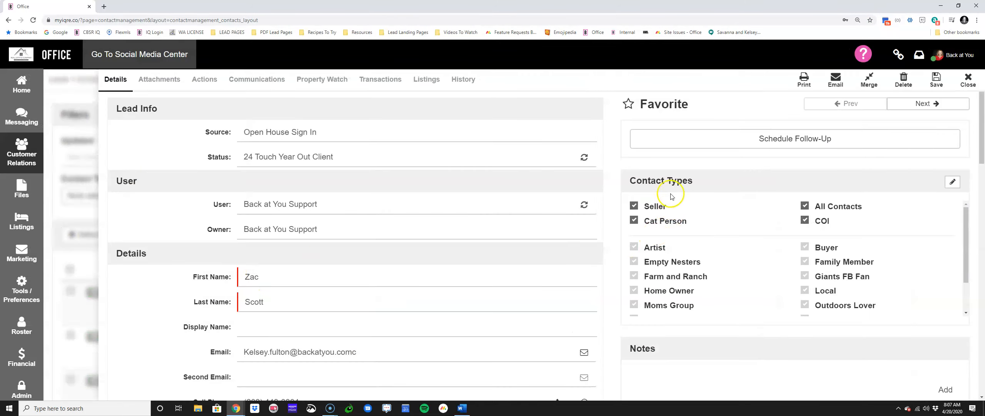
left_click_drag(705, 182, 616, 181)
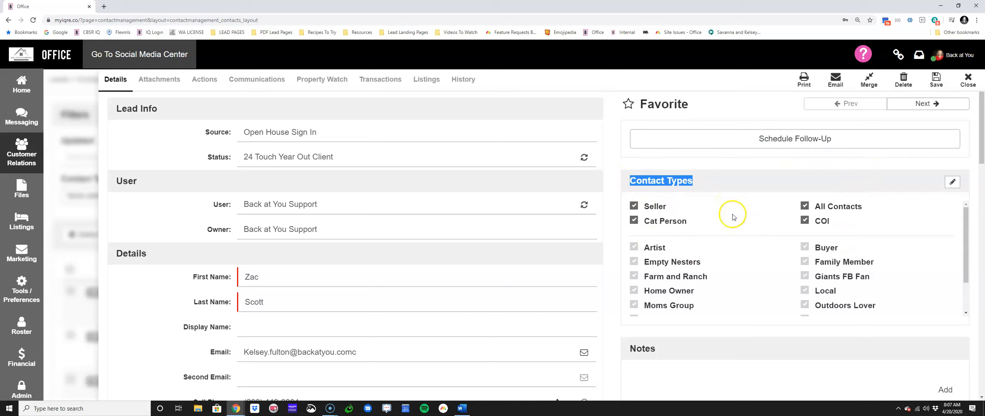
scroll(731, 227, "down", 1)
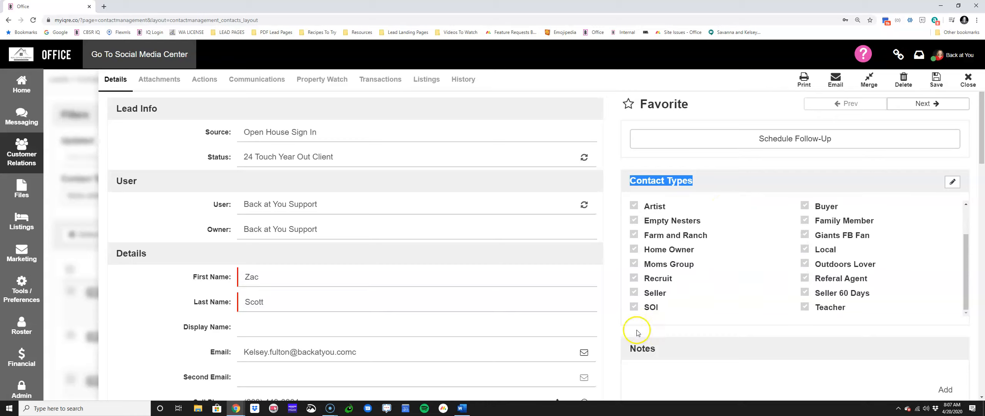
Step: Assign the SOI, Home Owner and Artist contact types to the contact
left_click(635, 307)
left_click(633, 250)
left_click(640, 207)
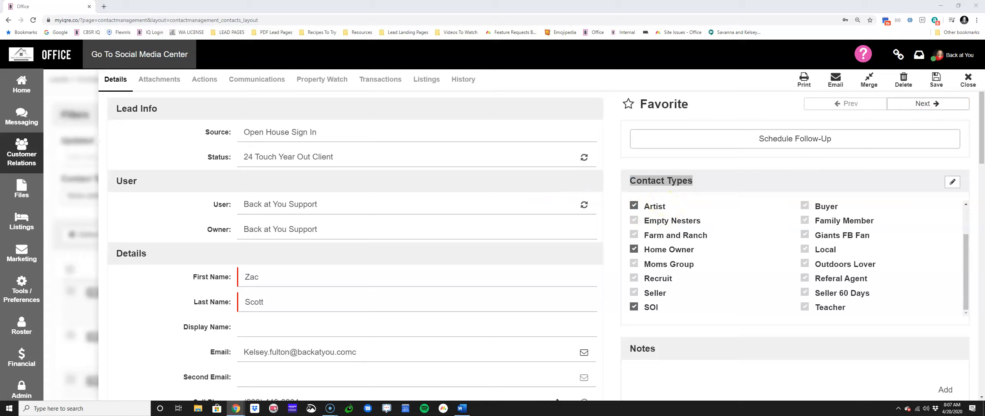
scroll(672, 246, "up", 2)
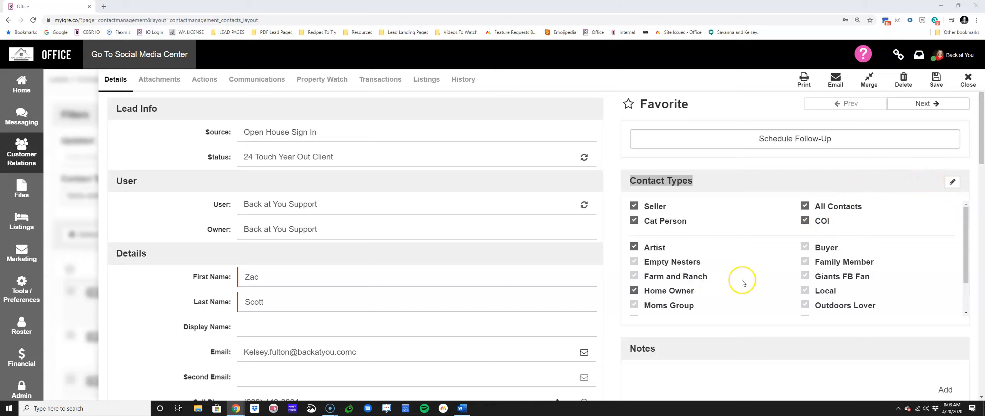
Step: Add the Referal Agent contact type to the contact and remove the Artist type
scroll(743, 283, "down", 2)
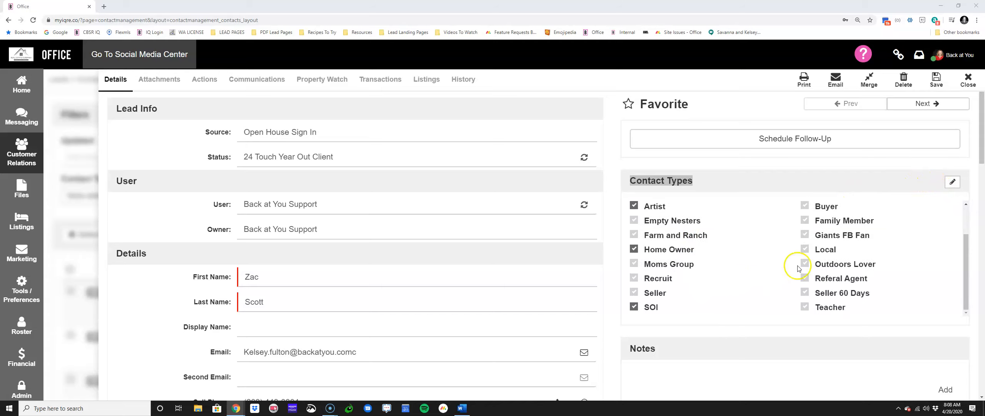
scroll(760, 270, "down", 2)
scroll(754, 268, "up", 2)
left_click(800, 279)
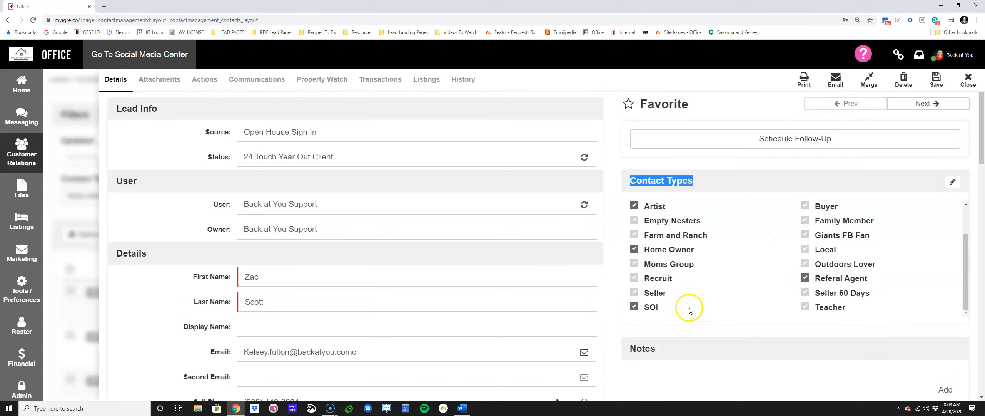
left_click(634, 248)
left_click(633, 203)
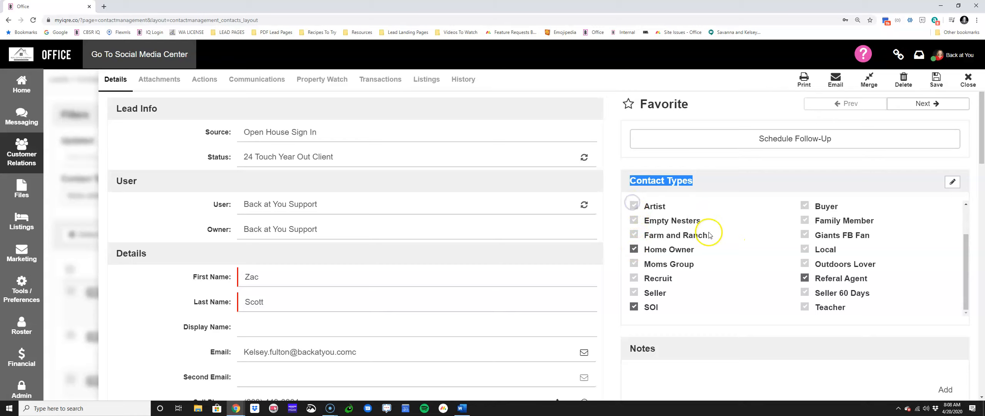
Step: Save the contact with its new types, add it to all the suggested campaigns and close the record
left_click(936, 79)
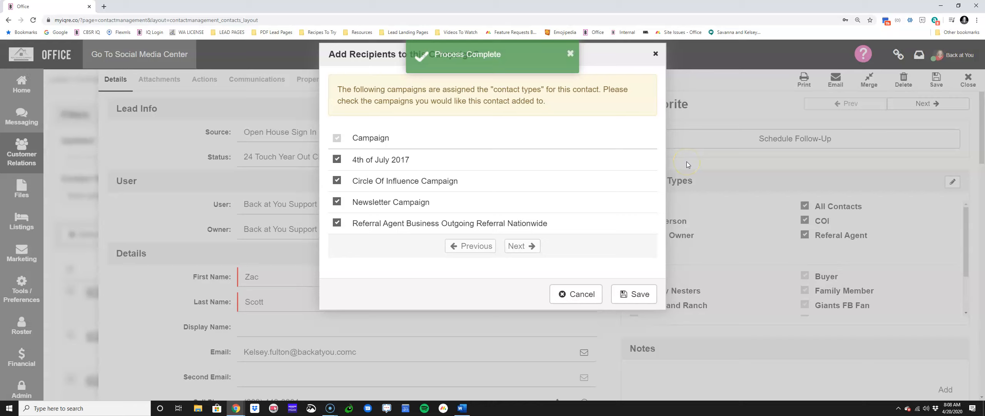
left_click(639, 298)
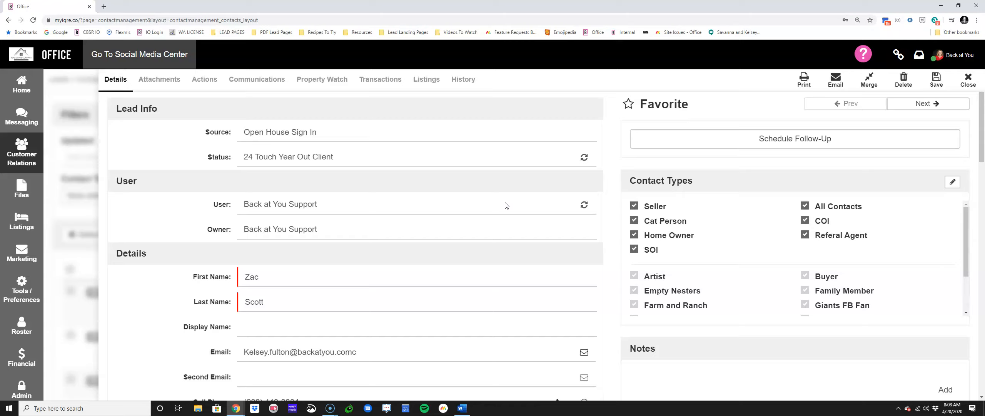
left_click_drag(694, 181, 639, 184)
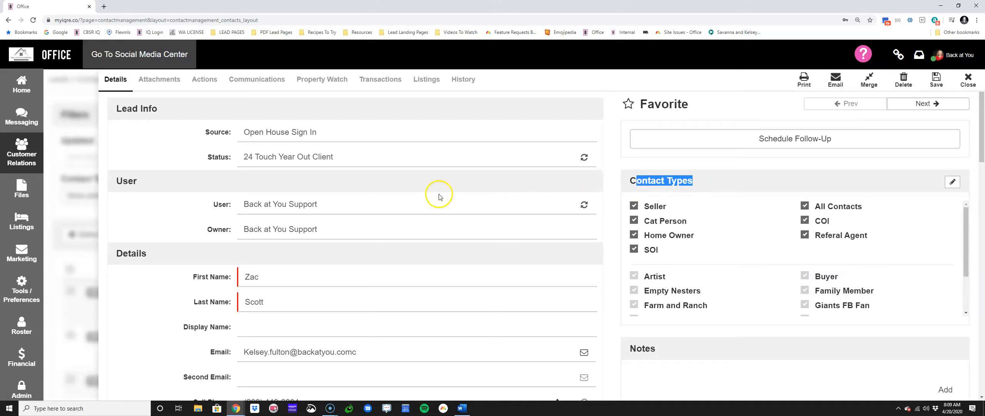
left_click(643, 188)
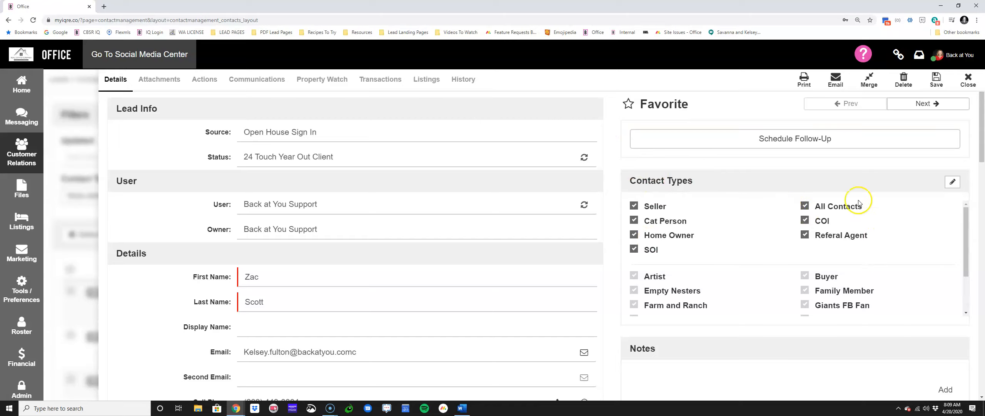
left_click(968, 80)
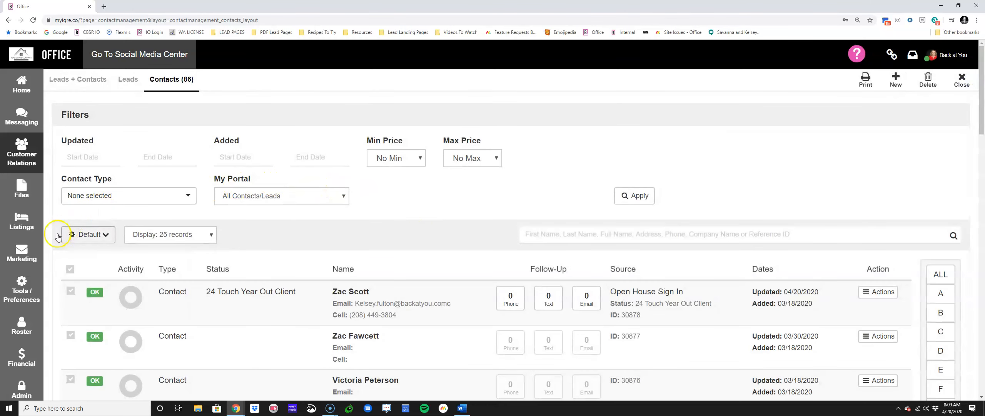
Step: Open the personal action plans list and look over the existing plans
left_click(22, 285)
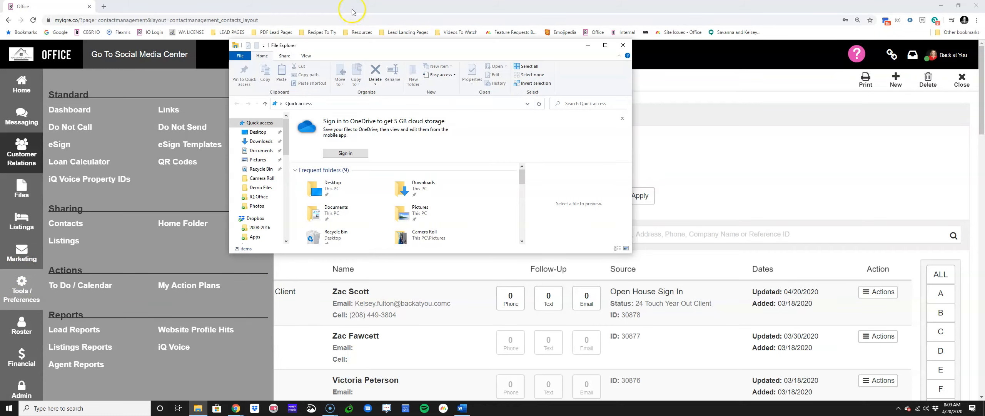
left_click_drag(346, 46, 984, 8)
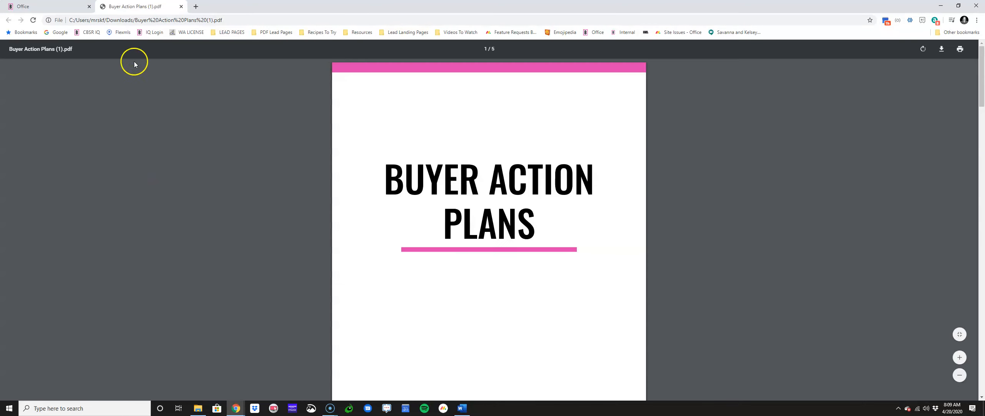
left_click_drag(148, 4, 984, 4)
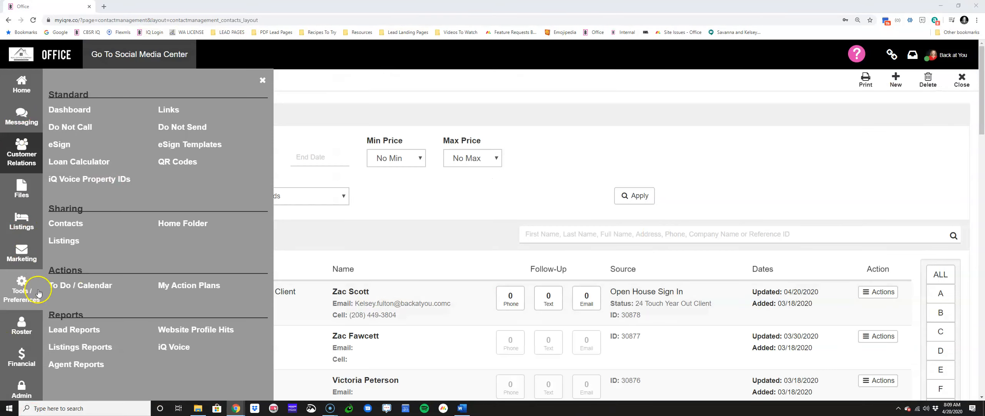
left_click(188, 285)
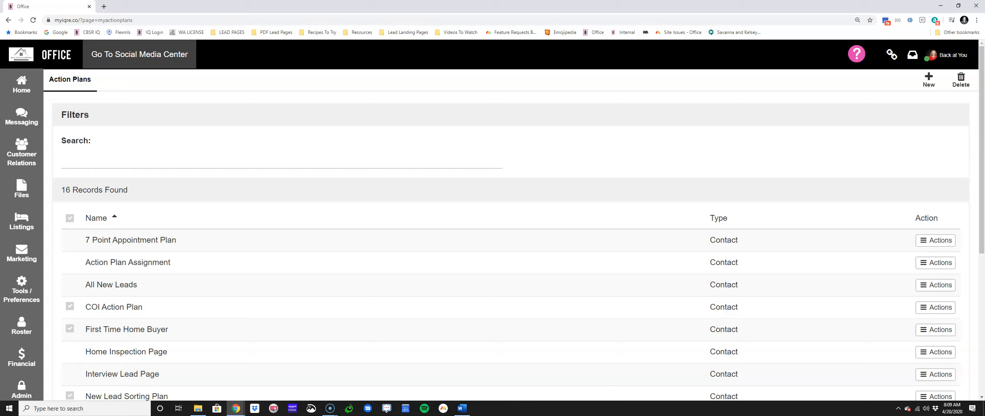
key("ctrl+minus")
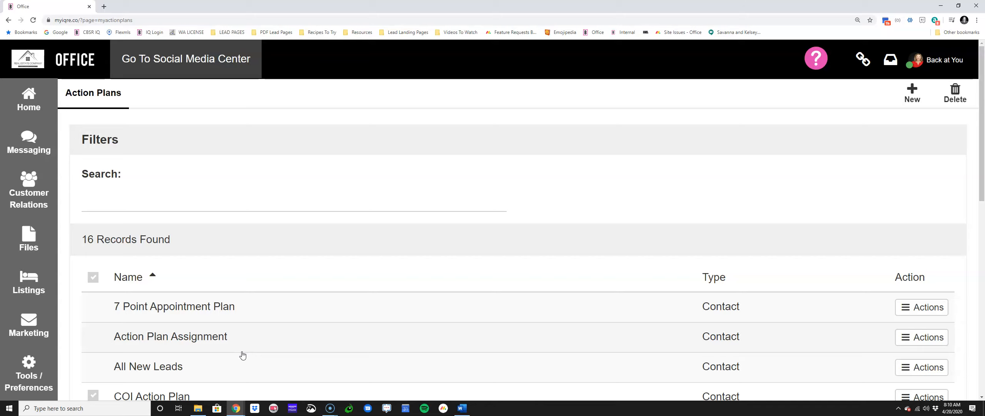
key("ctrl+minus")
key("ctrl+minus")
key("ctrl+minus")
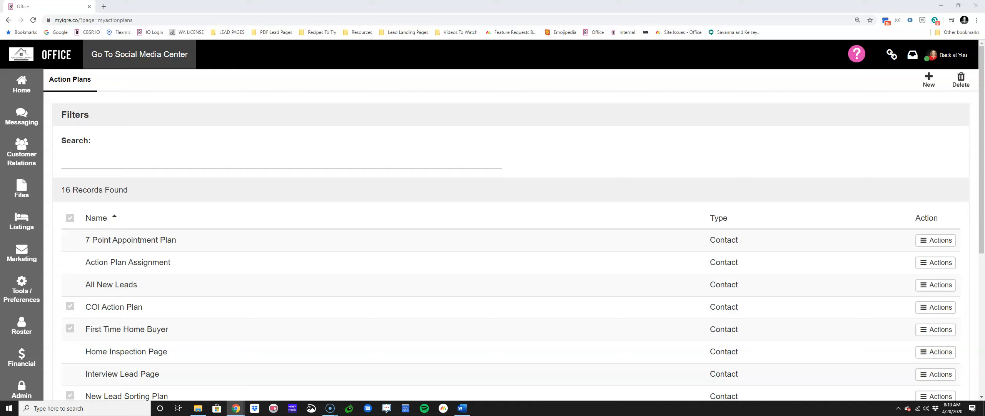
Step: Open the company-level action plans list in the administration area
left_click(23, 280)
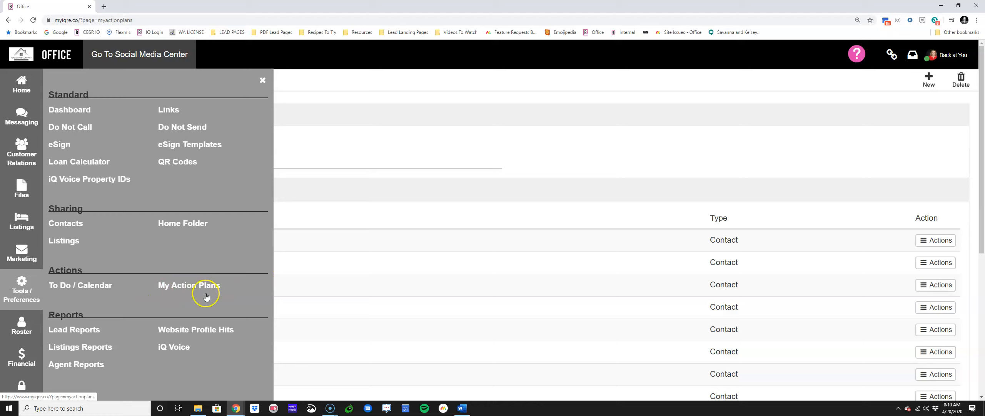
left_click(21, 387)
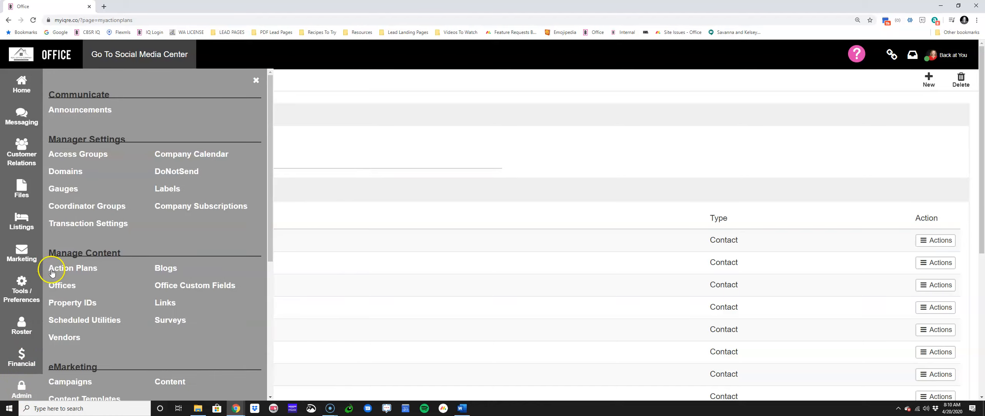
left_click(90, 267)
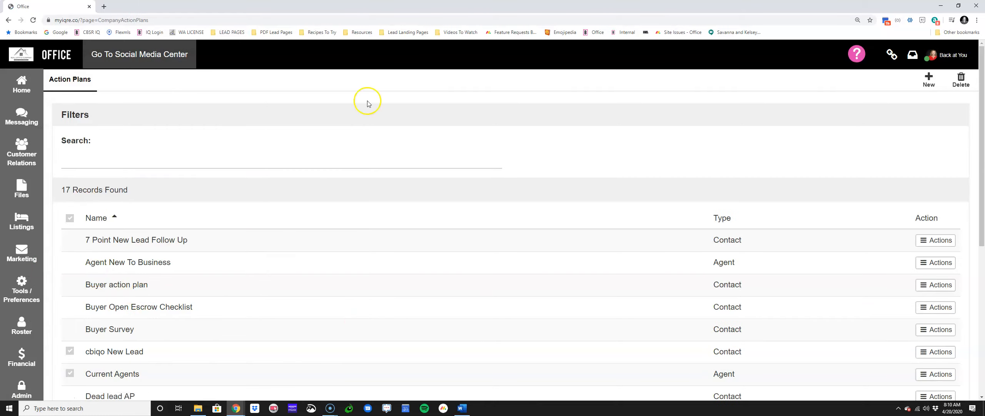
left_click(21, 387)
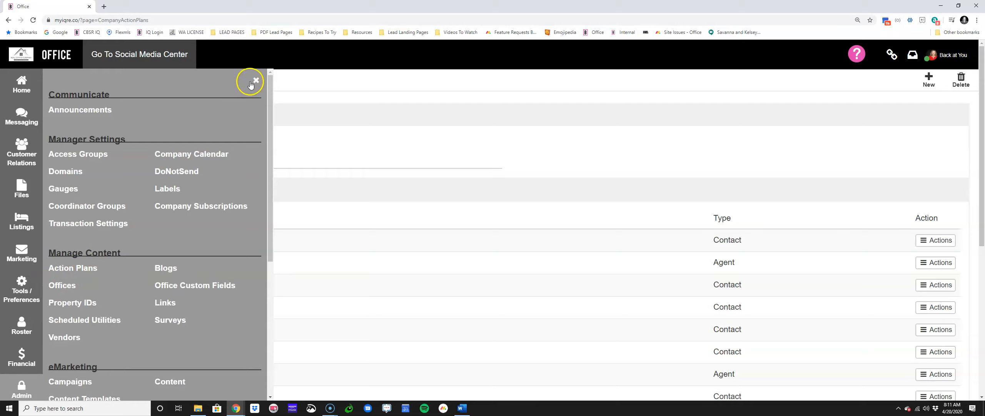
left_click(251, 83)
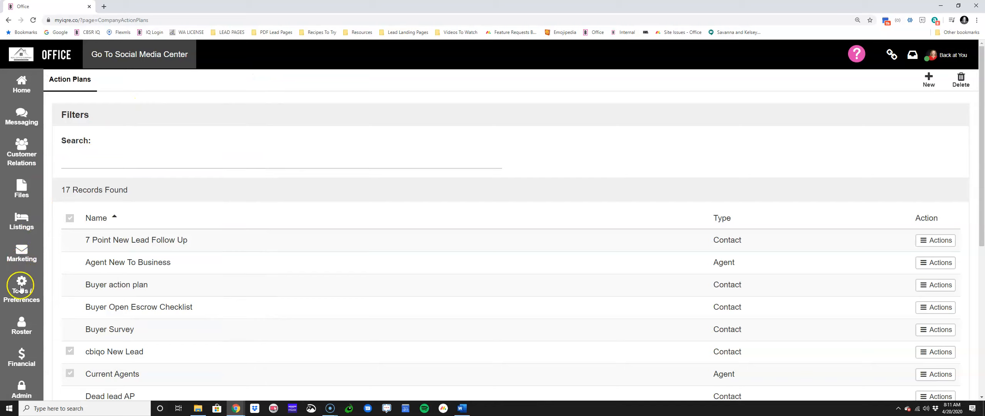
left_click(21, 288)
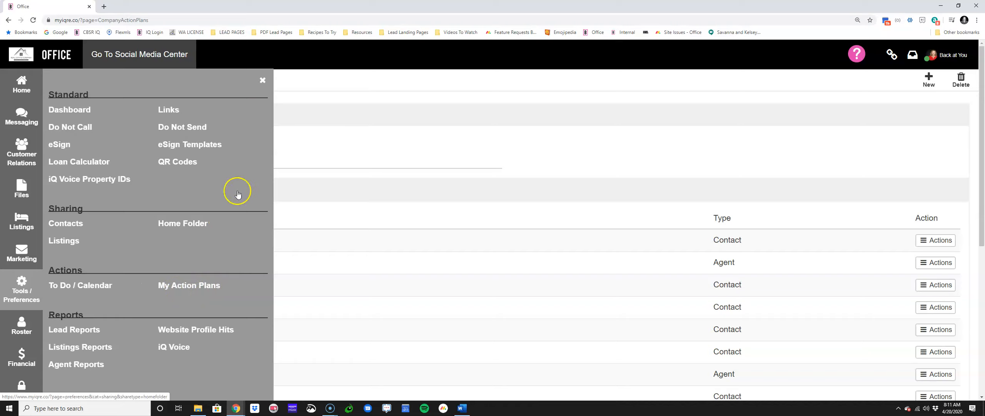
left_click(263, 80)
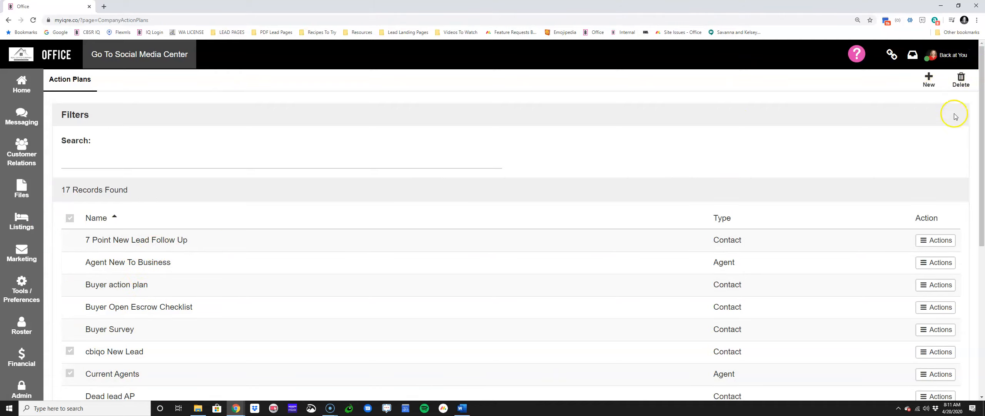
Step: Create and save a company action plan named "Hot Lead Action Plan" with the type Contacts/Leads
left_click(927, 76)
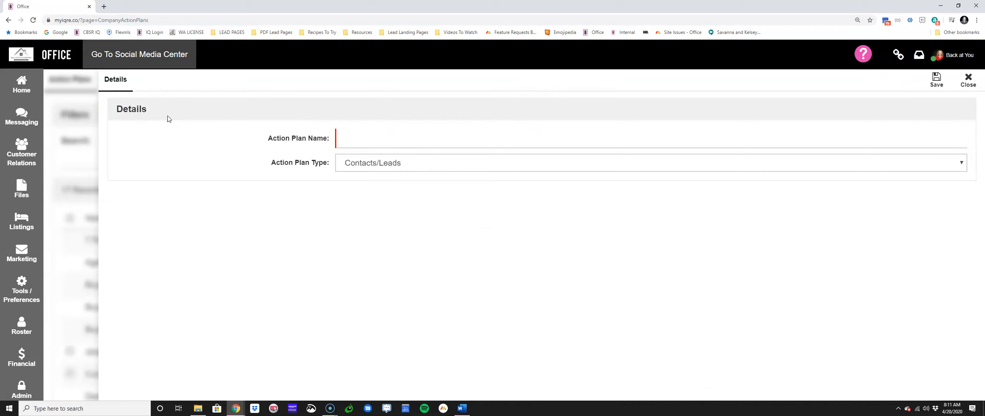
left_click(411, 129)
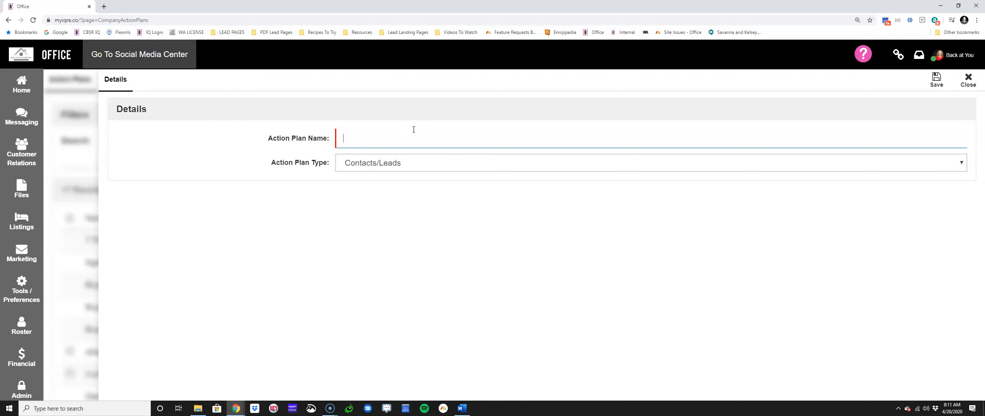
type("Hot Lead Action Plan")
left_click_drag(259, 172, 340, 166)
left_click(353, 164)
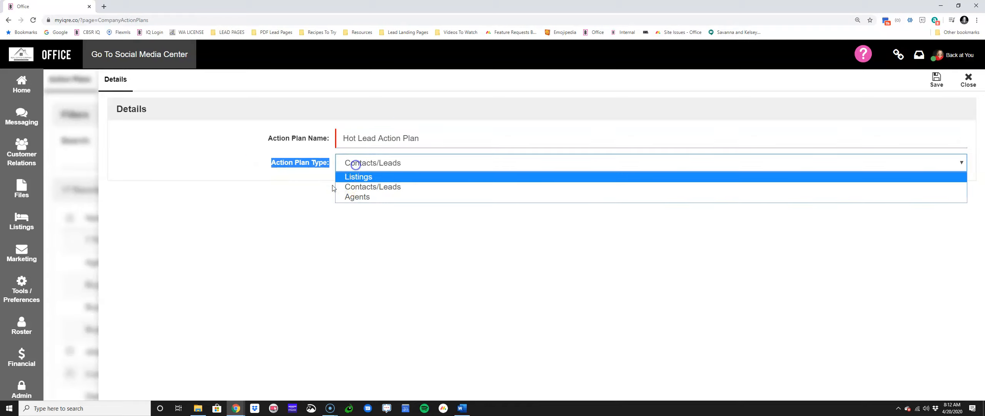
left_click(402, 186)
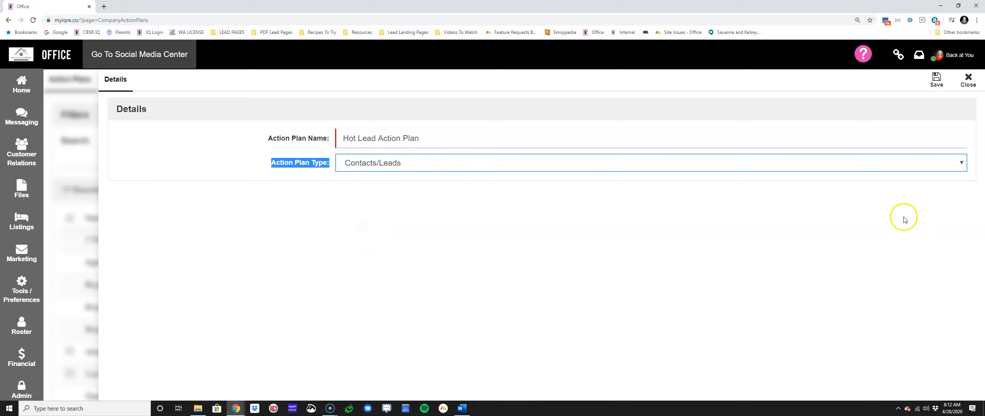
left_click(938, 82)
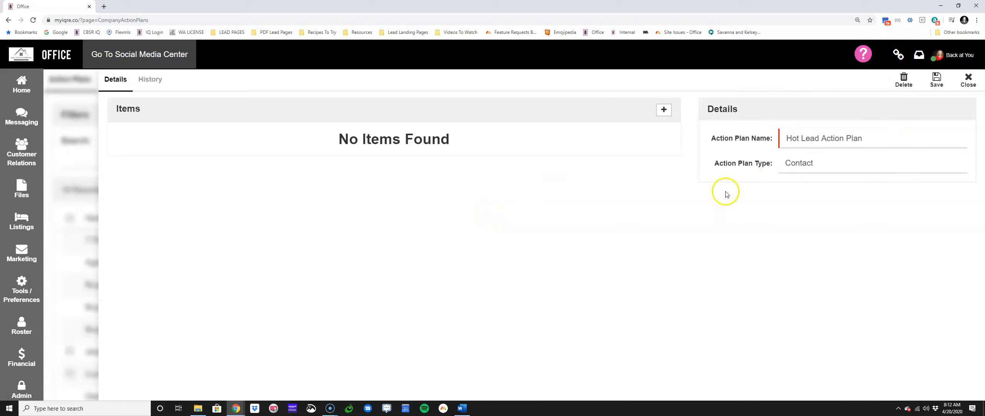
Step: Examine the settings for a new item in the Hot Lead Action Plan, leaving without creating one
left_click(664, 109)
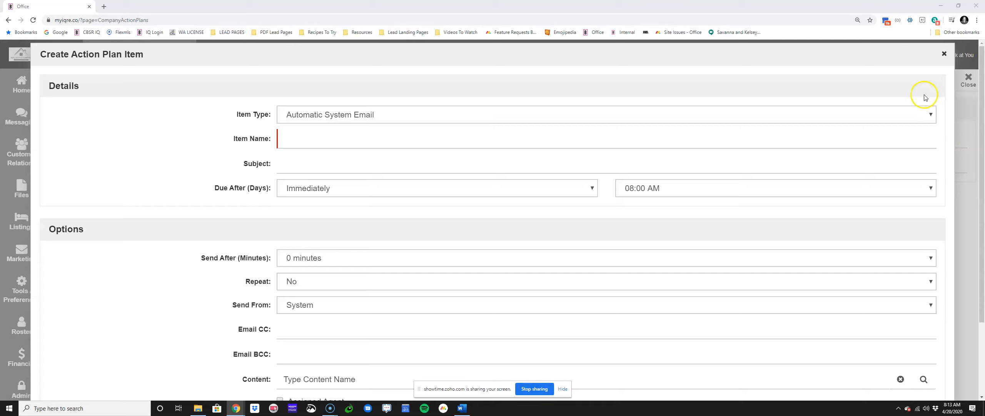
left_click(944, 53)
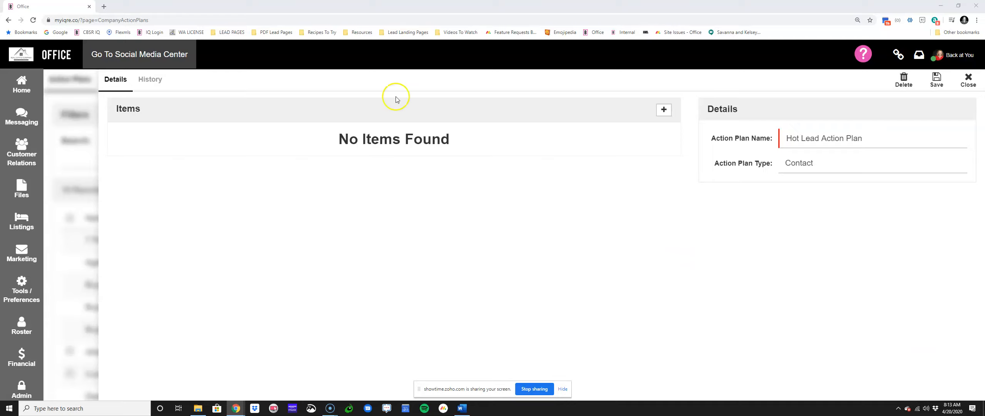
Step: Review the item types available for a new Hot Lead Action Plan item, leaving the plan without adding one
left_click(664, 109)
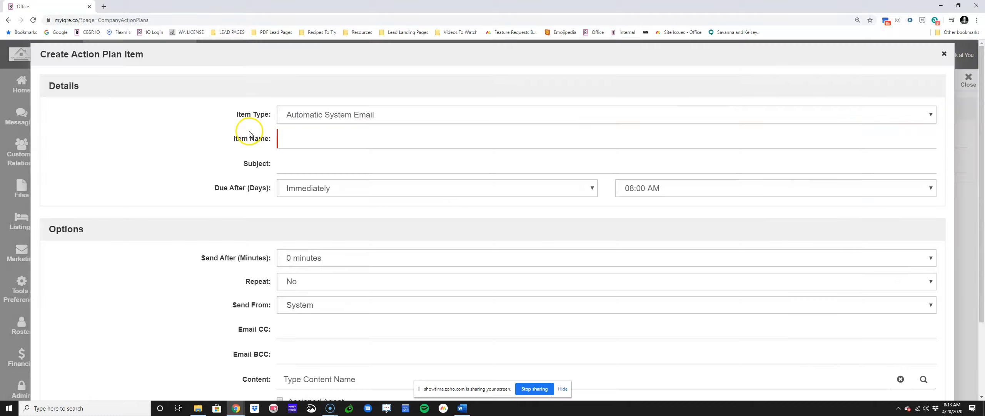
left_click_drag(233, 114, 274, 115)
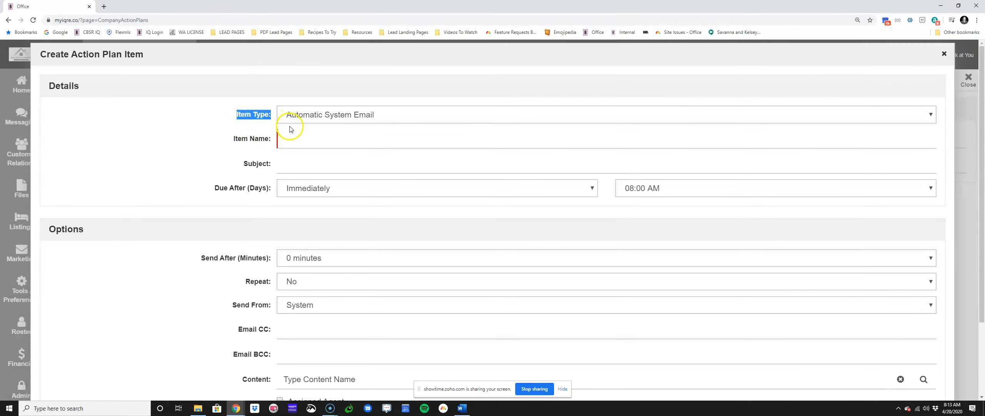
left_click(291, 115)
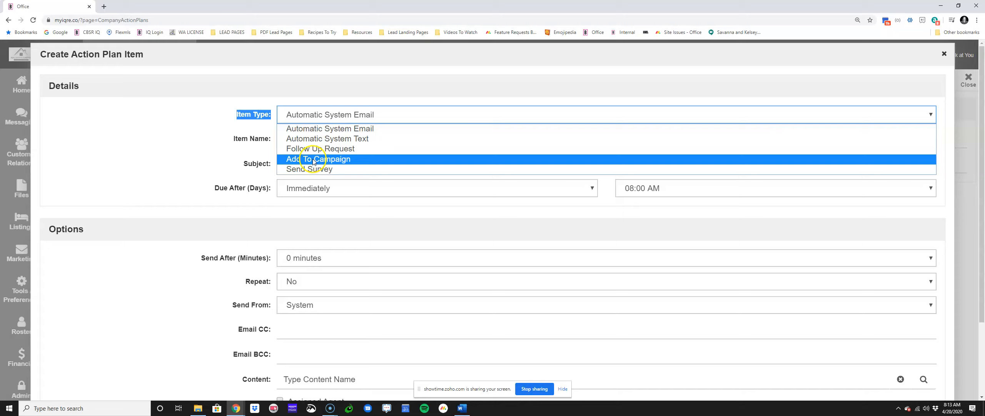
left_click(943, 54)
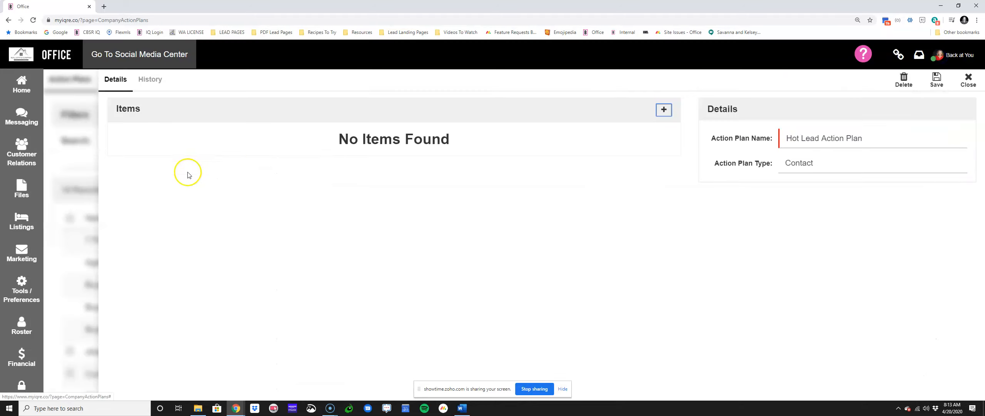
left_click(965, 80)
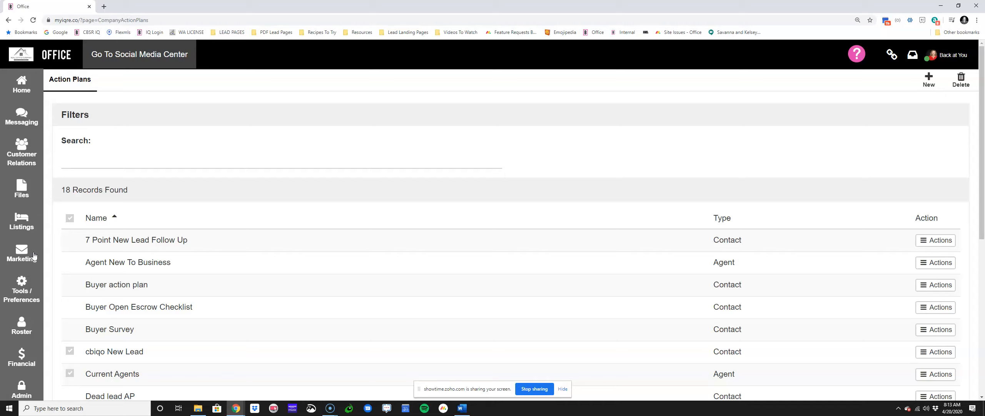
Step: Look over the eMarketing saved content option among the marketing features and return to the action plans list
left_click(17, 246)
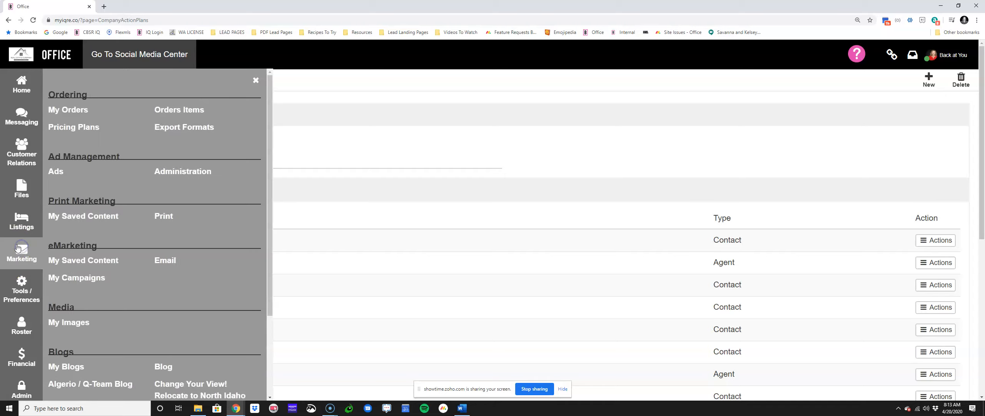
left_click(74, 262)
left_click(102, 257)
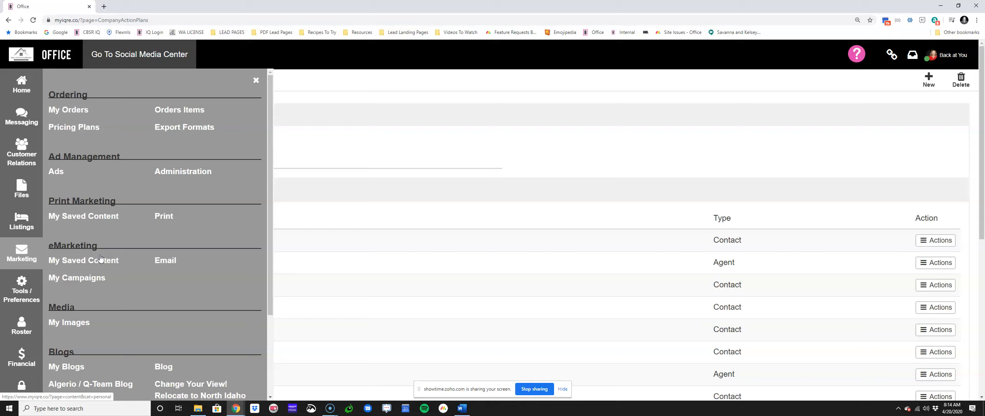
left_click(31, 249)
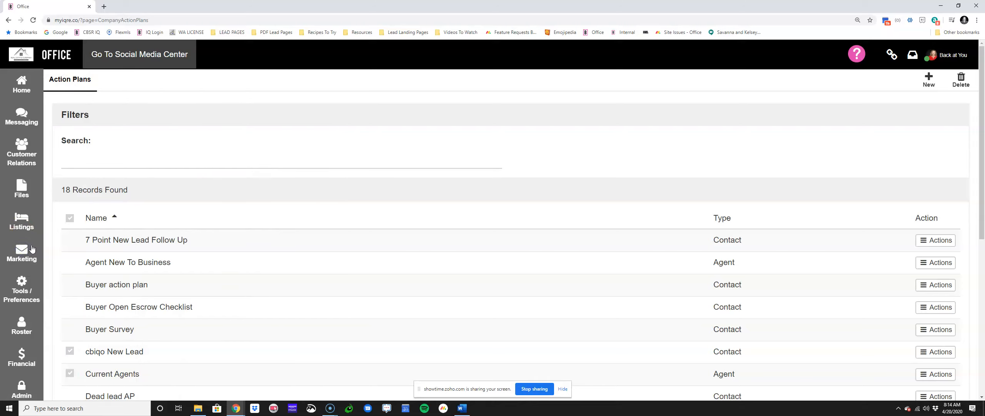
left_click(34, 236)
Step: Reopen the Hot Lead Action Plan and start a new item of the type Automatic System Email
scroll(285, 213, "down", 2)
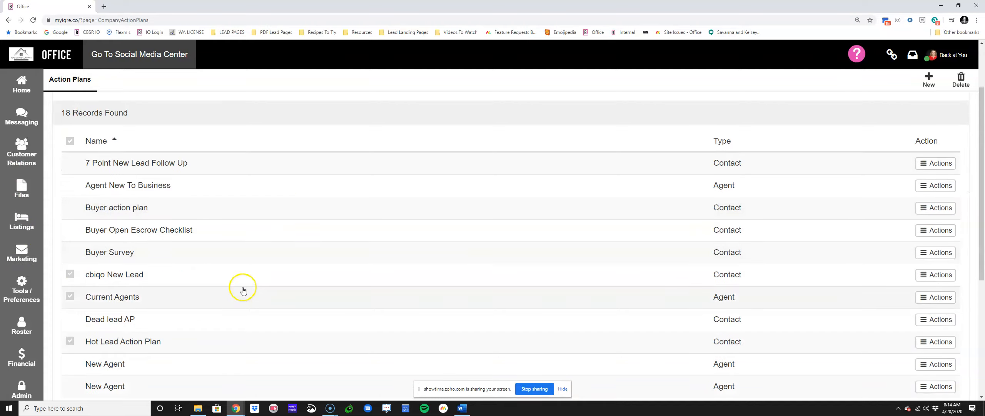
left_click(116, 341)
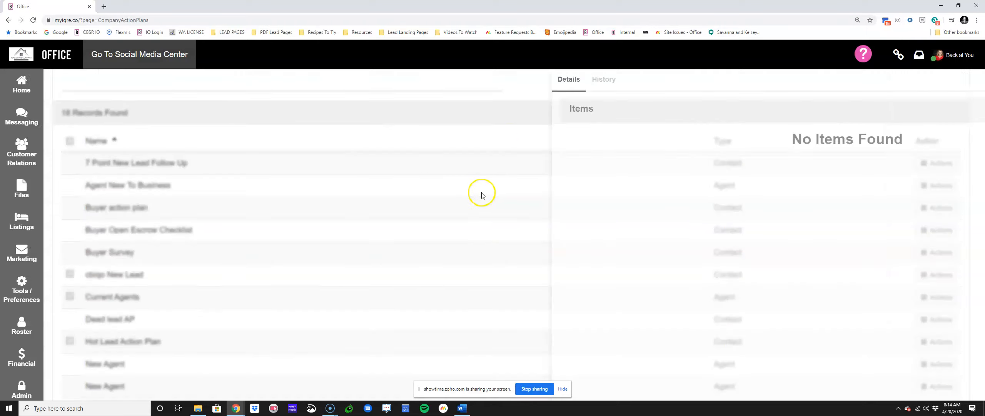
left_click(664, 109)
left_click(407, 116)
left_click(407, 117)
Step: Name the item "Auto Response Email" and give it the subject "I will reach out shortly!"
left_click(367, 136)
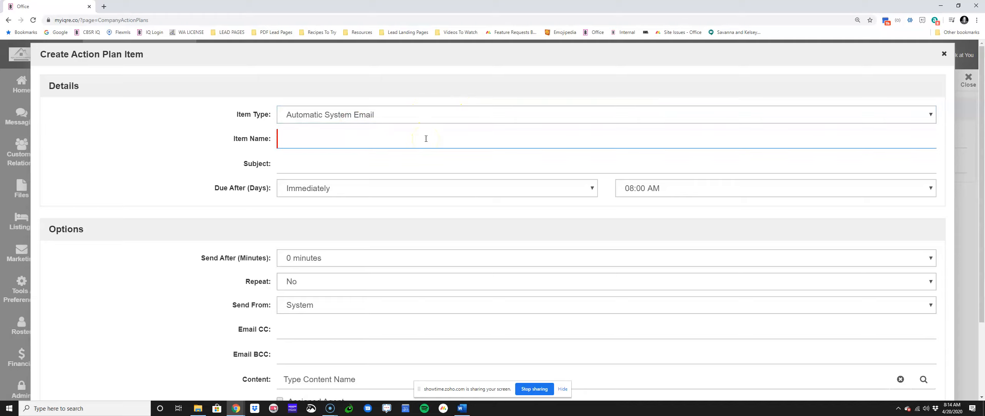
type("Auto Response Email")
key("Tab")
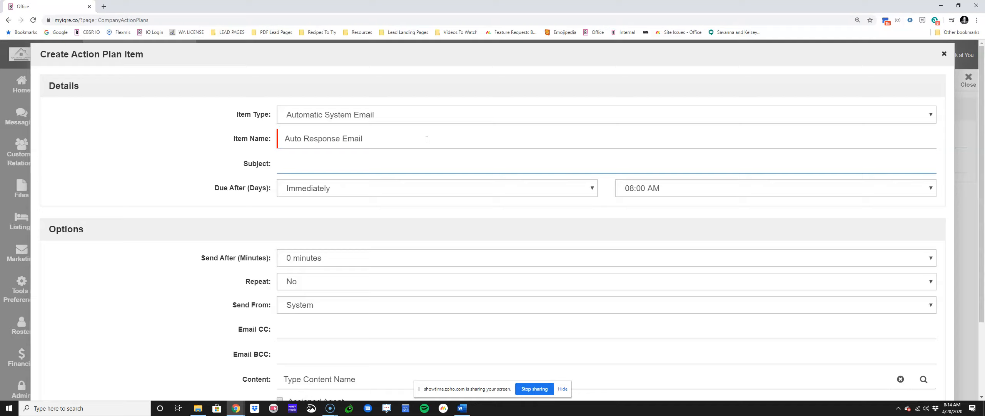
type("I willoreach out shortly!")
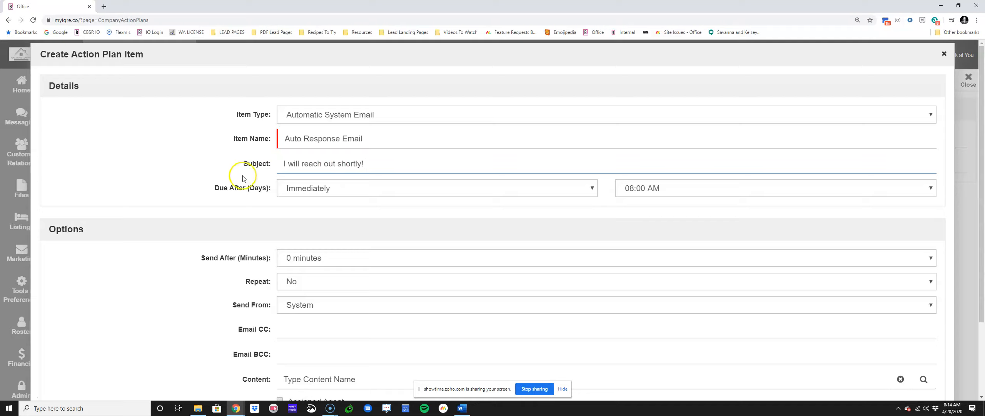
Step: Set the auto response email to be due Immediately
left_click_drag(210, 188, 274, 189)
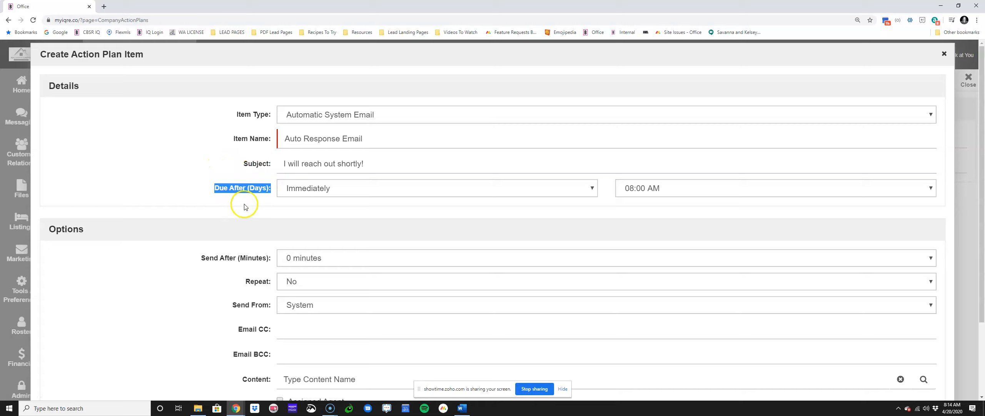
left_click(297, 187)
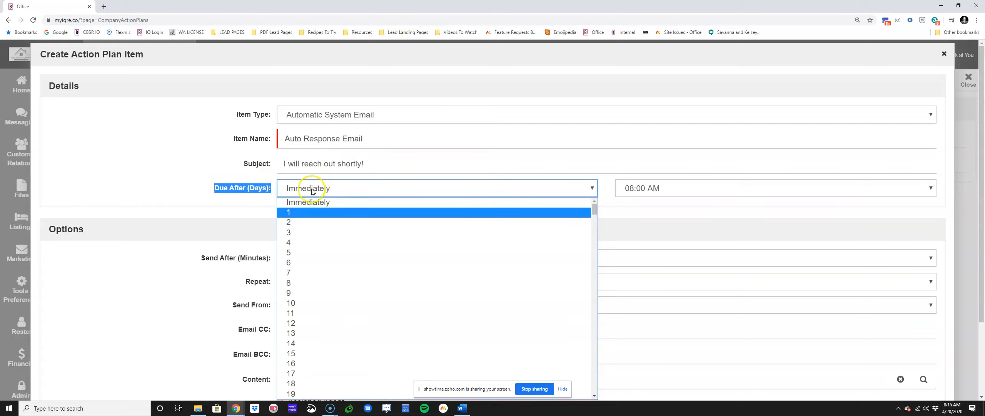
left_click(312, 204)
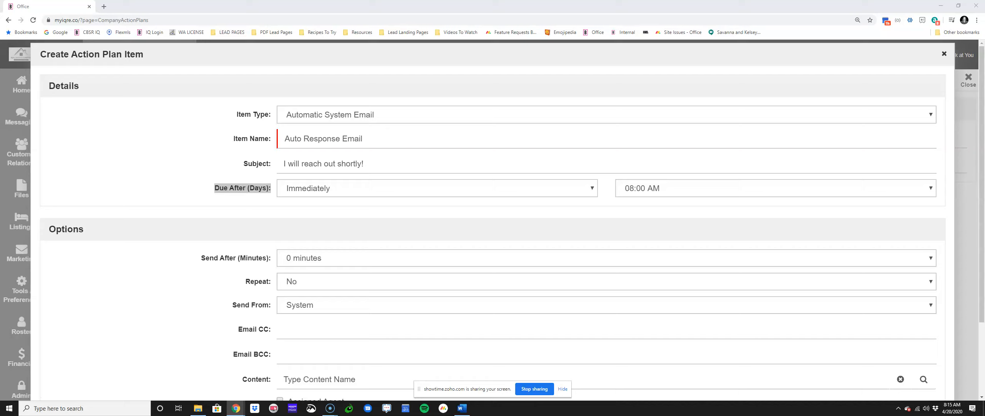
left_click(266, 188)
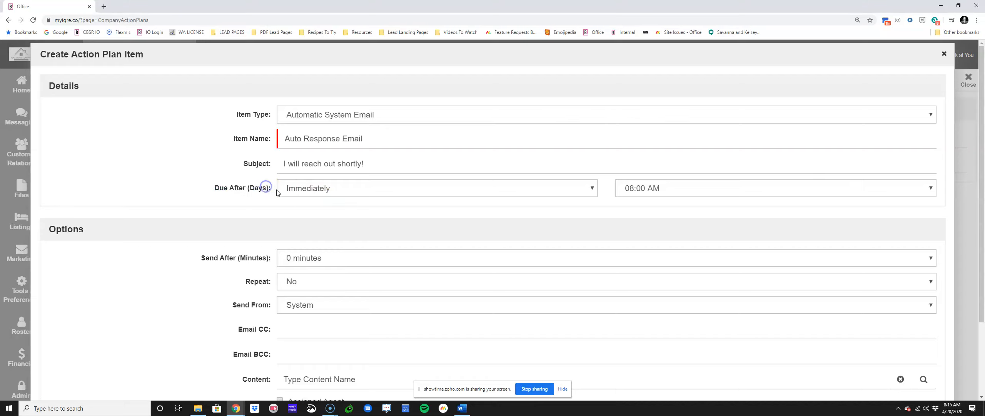
left_click(300, 191)
left_click(310, 203)
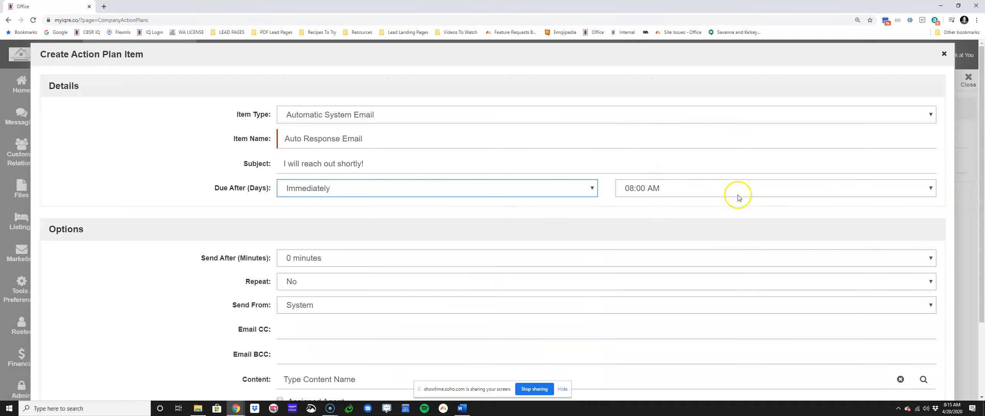
Step: Try a 1-day due delay, check the available send times, and return the delay to Immediately
left_click(544, 198)
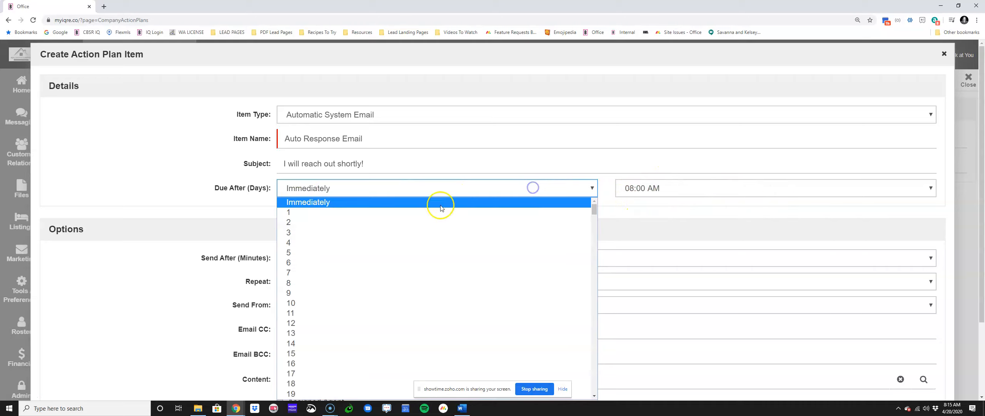
left_click(396, 213)
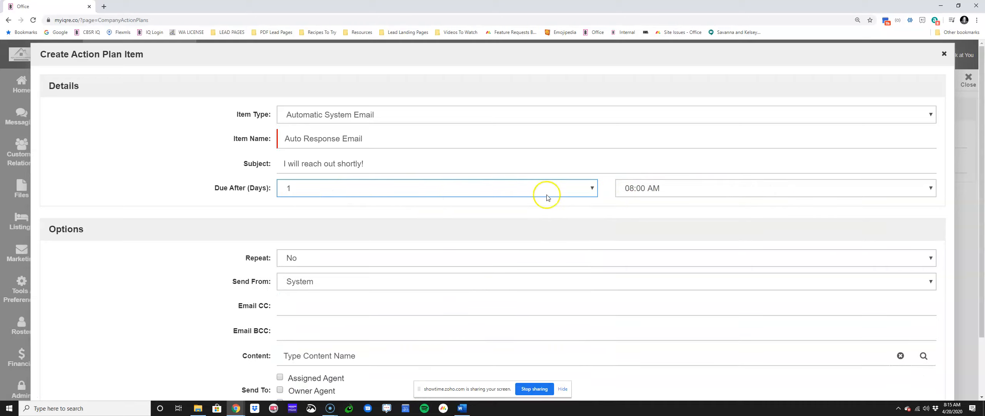
left_click(635, 189)
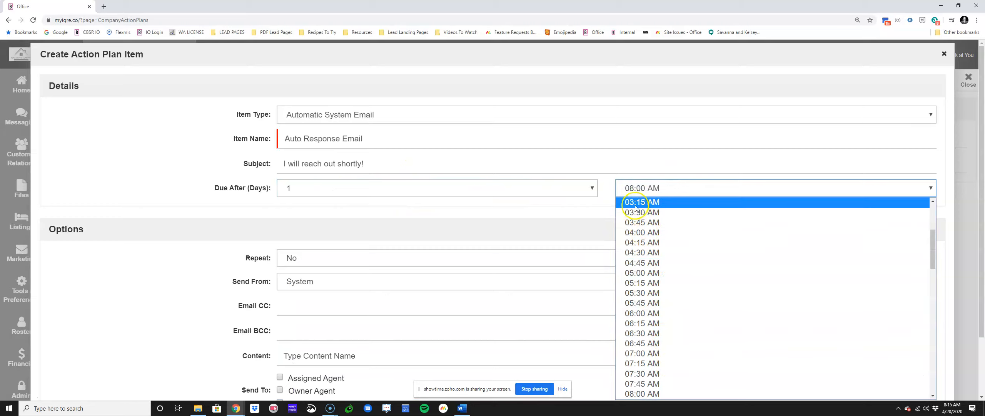
left_click(422, 201)
left_click(416, 189)
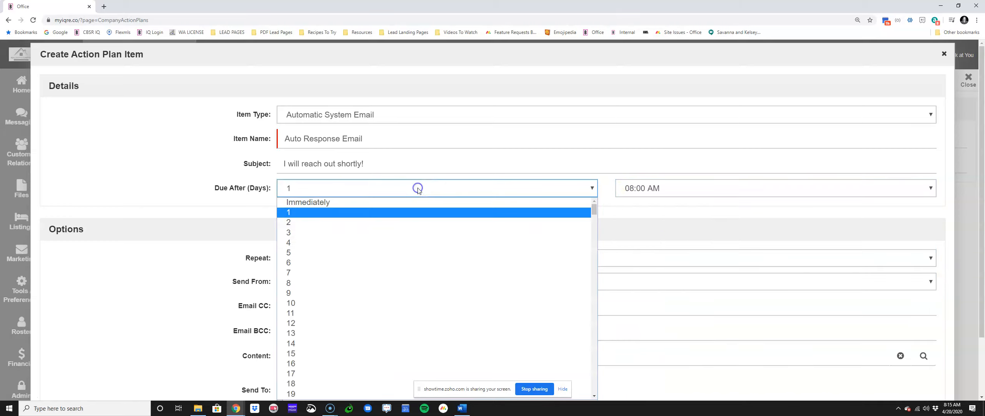
left_click(414, 202)
left_click(717, 189)
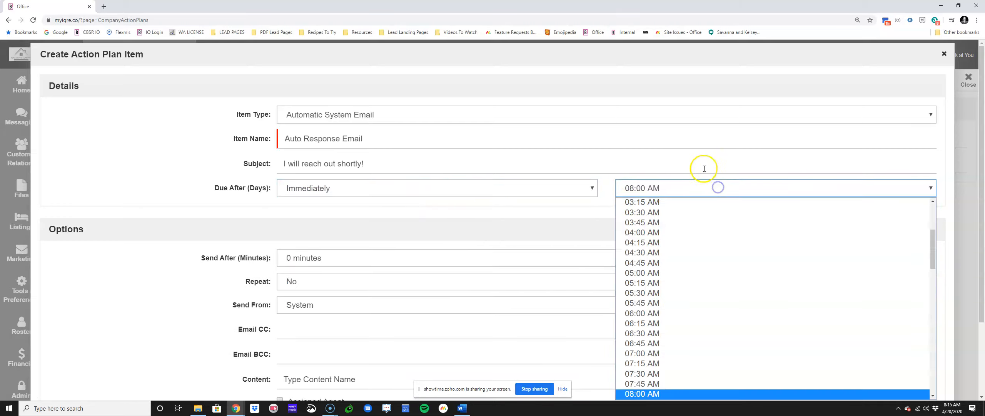
left_click(700, 190)
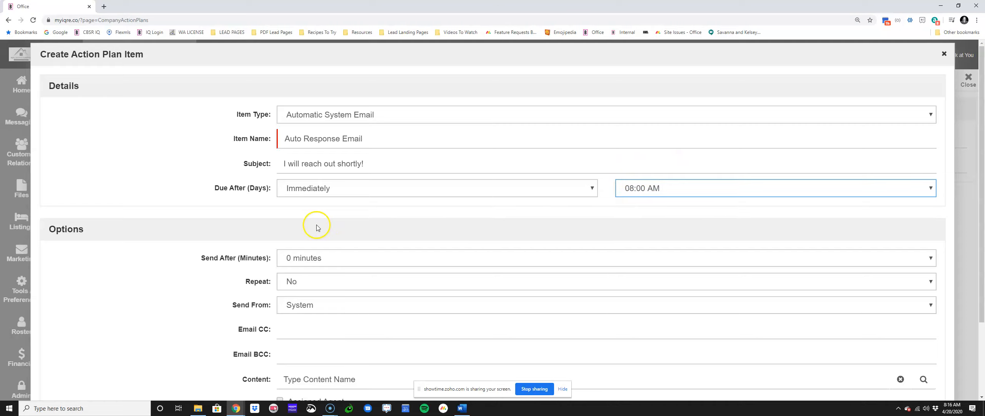
Step: Set the email's options to send after 0 minutes and to send from the Owner
scroll(316, 225, "down", 2)
left_click_drag(44, 156, 105, 152)
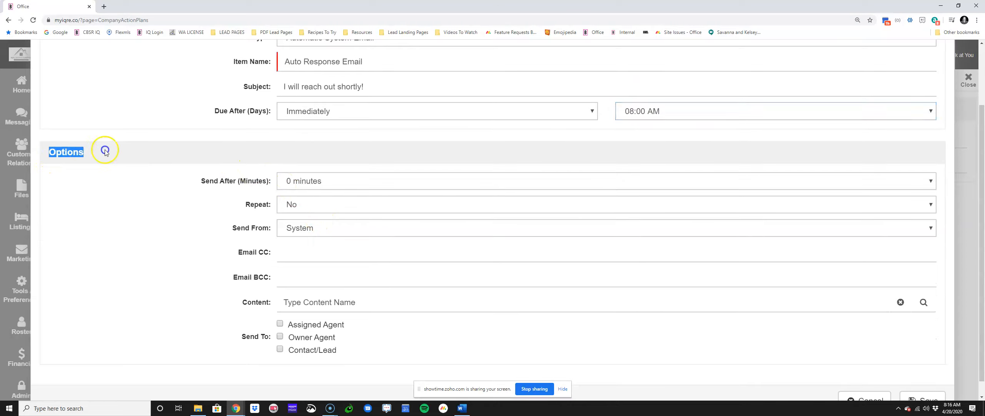
left_click_drag(194, 181, 275, 181)
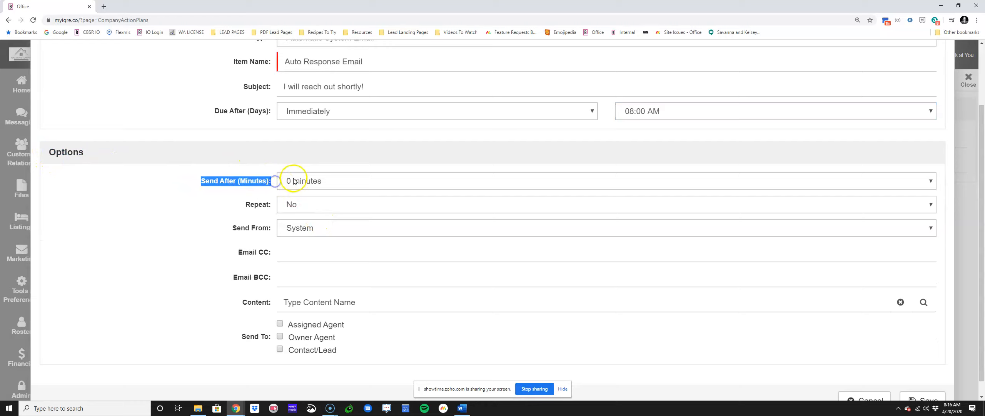
left_click(294, 180)
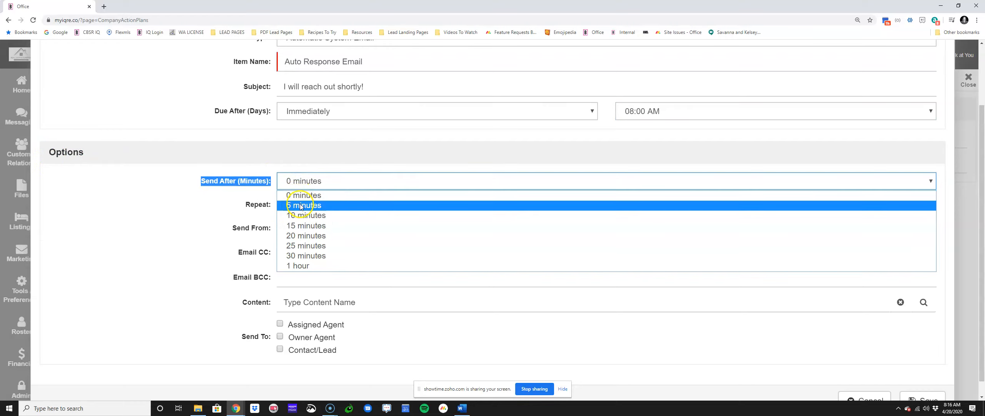
left_click(299, 195)
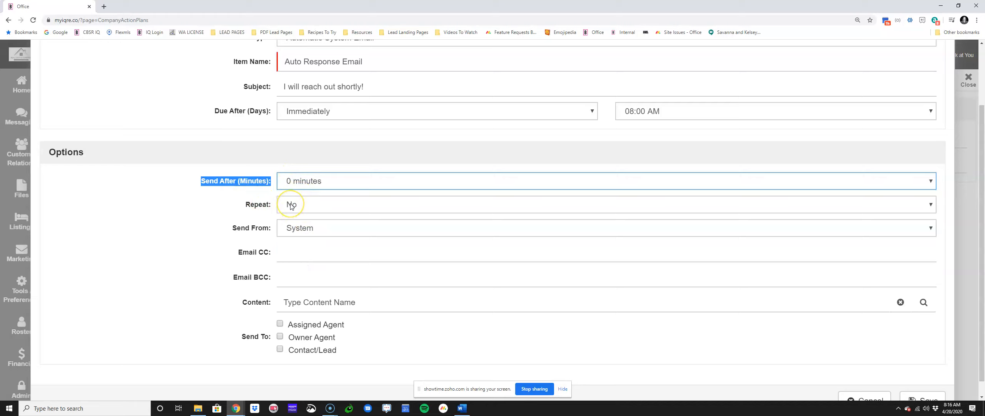
left_click(293, 224)
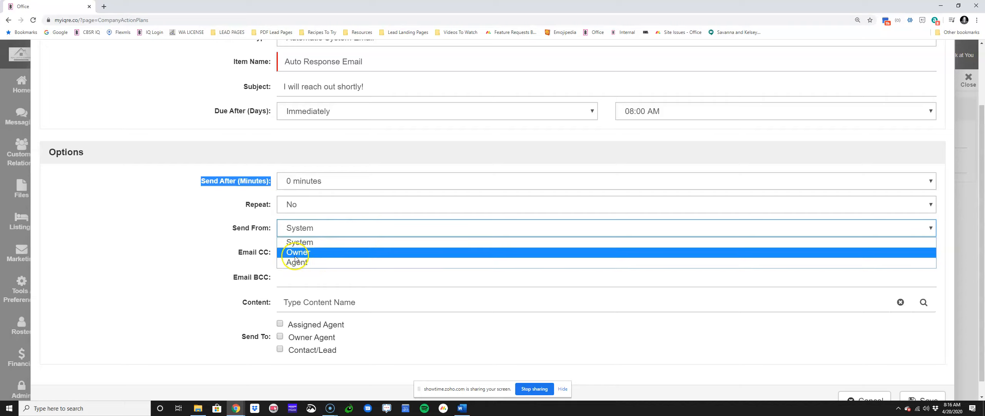
left_click(306, 252)
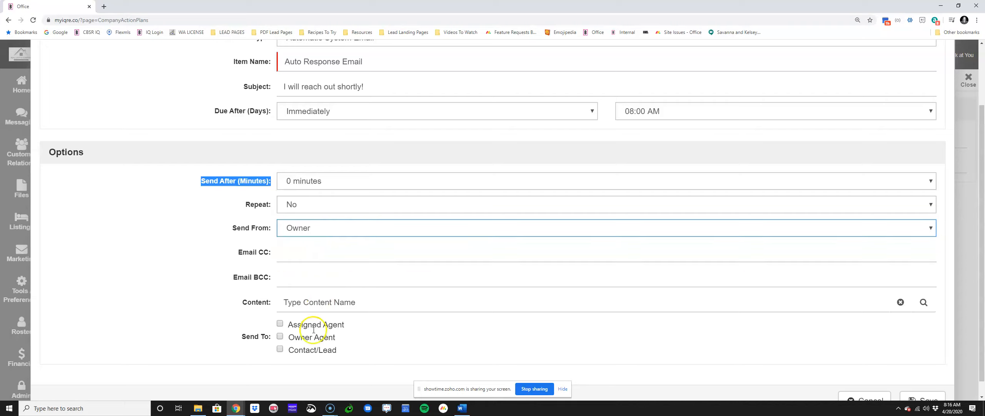
Step: Choose the "Ask Your Realtor" template from My Content as the email's content
double_click(245, 303)
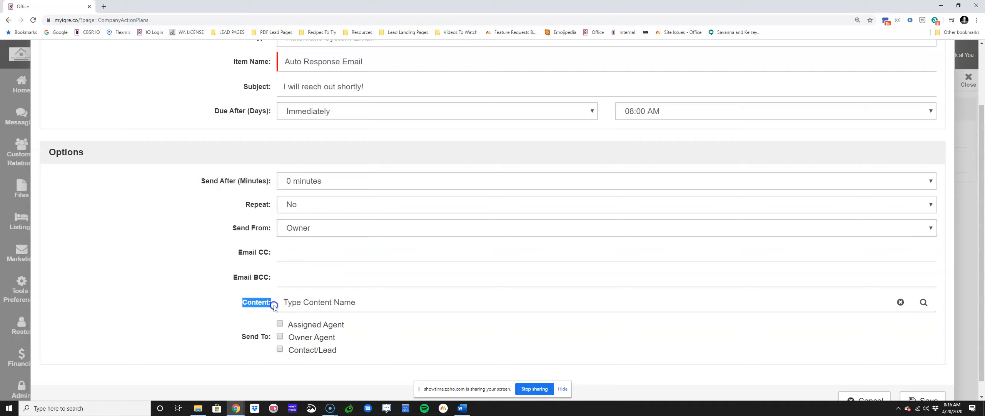
left_click(922, 302)
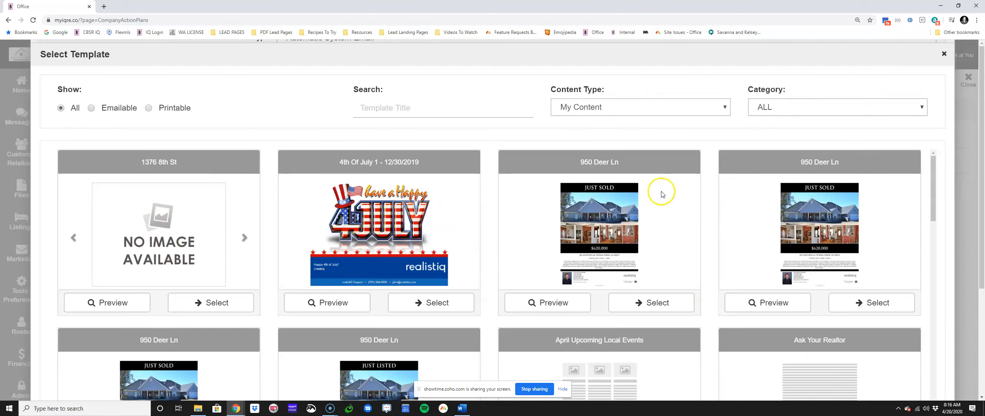
scroll(660, 194, "down", 6)
scroll(844, 181, "up", 2)
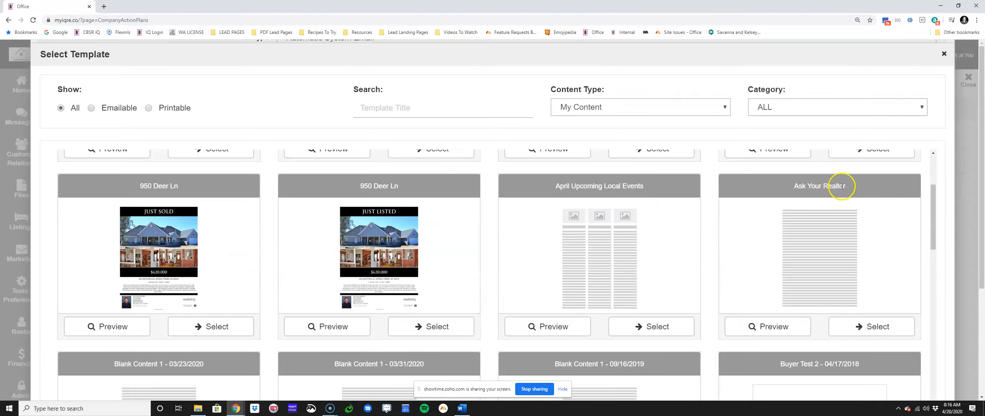
left_click(897, 323)
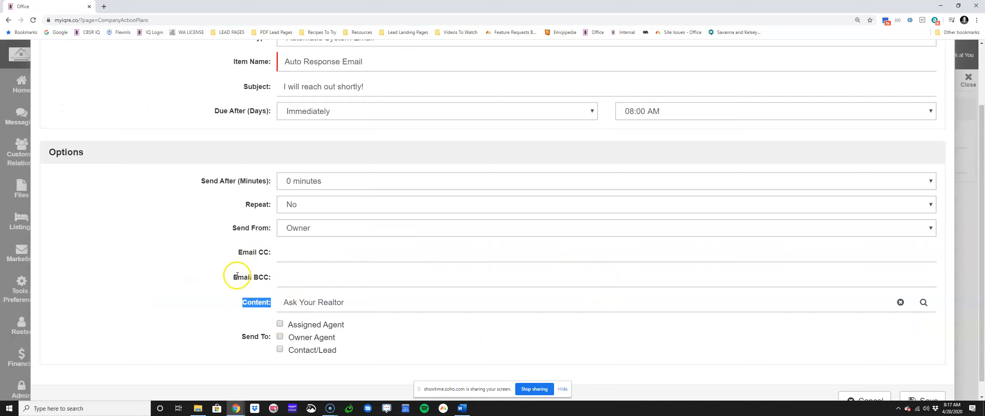
Step: Enter a blind-copy recipient's email address for the auto response email
left_click_drag(236, 279, 273, 280)
left_click(226, 279)
left_click(294, 274)
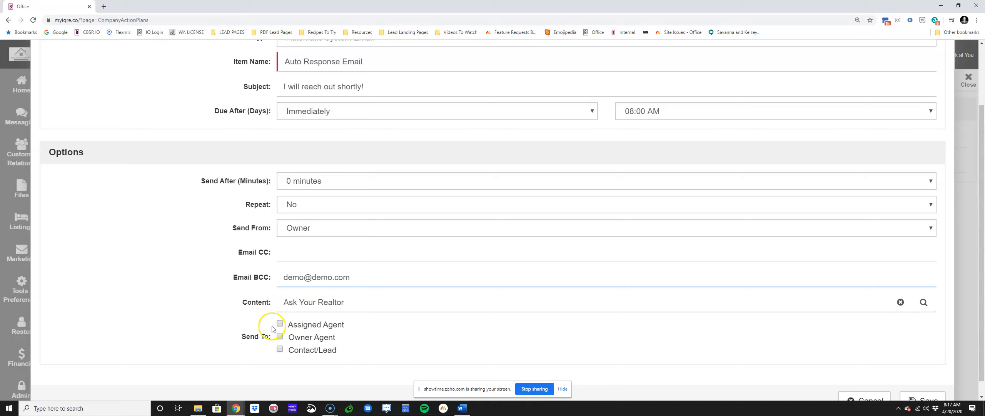
Step: Set the auto response email to be sent to the Contact/Lead and save the action plan item
left_click_drag(282, 325, 346, 324)
left_click_drag(289, 337, 362, 336)
left_click_drag(303, 350, 388, 349)
left_click(279, 349)
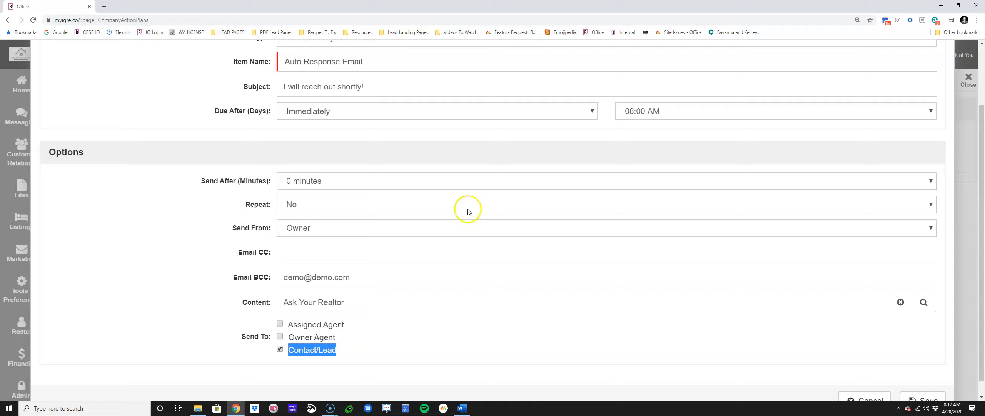
scroll(466, 209, "down", 1)
left_click(935, 381)
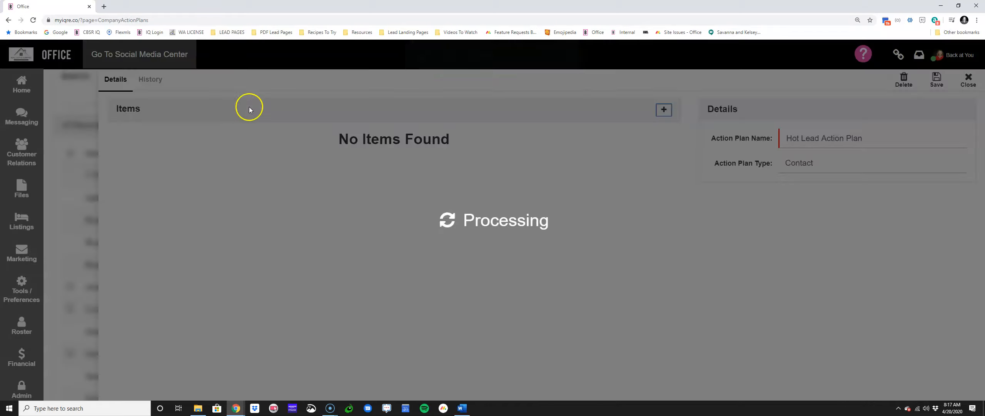
Step: Open the first contact's record, examine its assigned User and Owner fields, and close the record
left_click(20, 152)
left_click(68, 108)
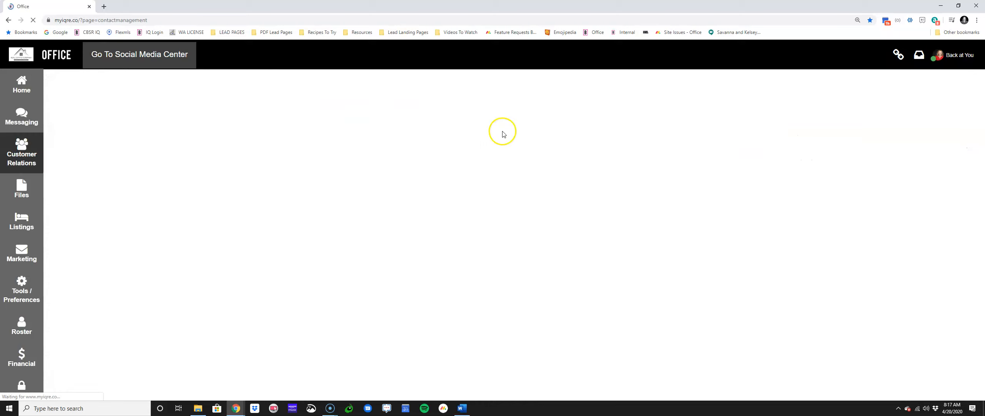
left_click(248, 291)
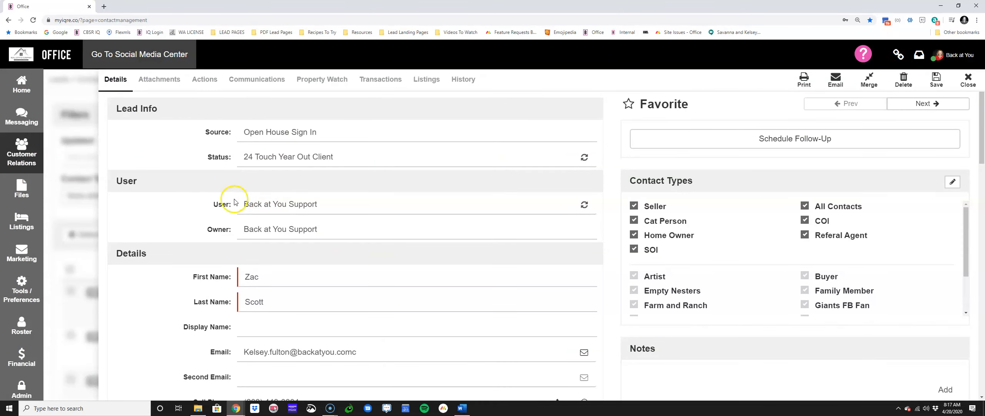
left_click_drag(213, 205, 328, 196)
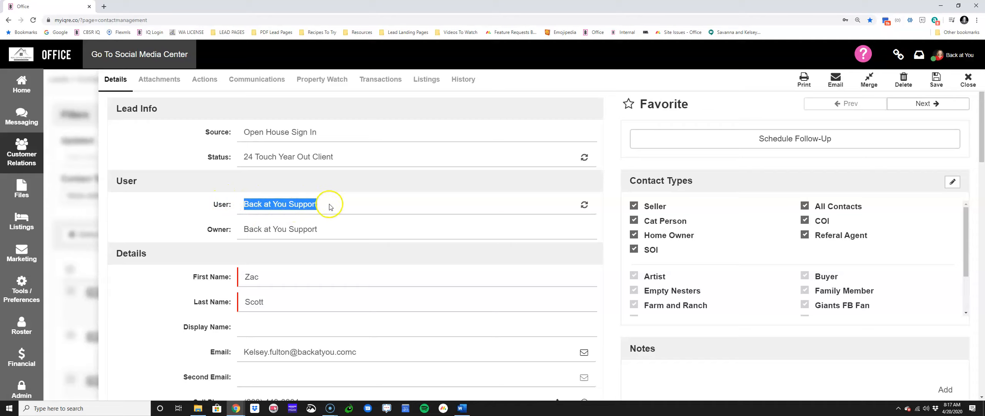
left_click_drag(242, 229, 338, 226)
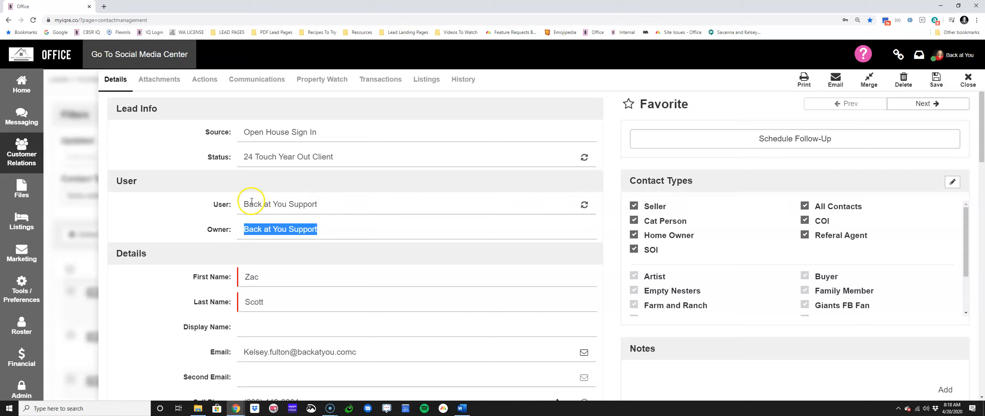
left_click_drag(240, 207, 340, 203)
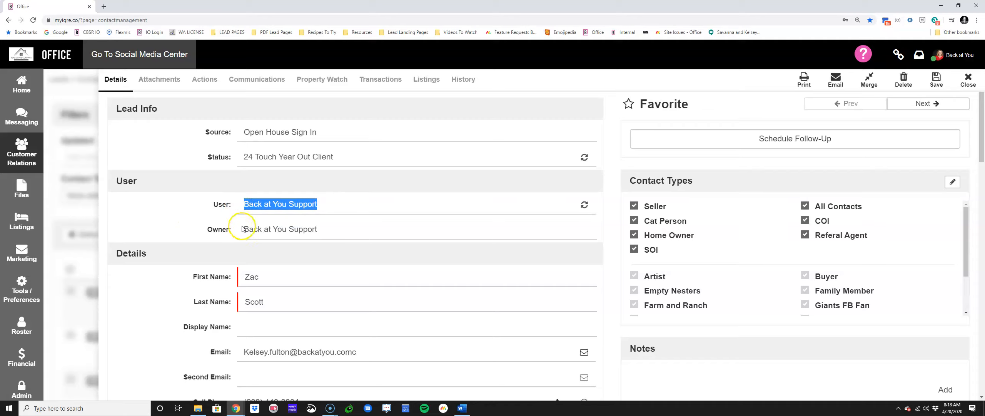
left_click_drag(243, 230, 326, 234)
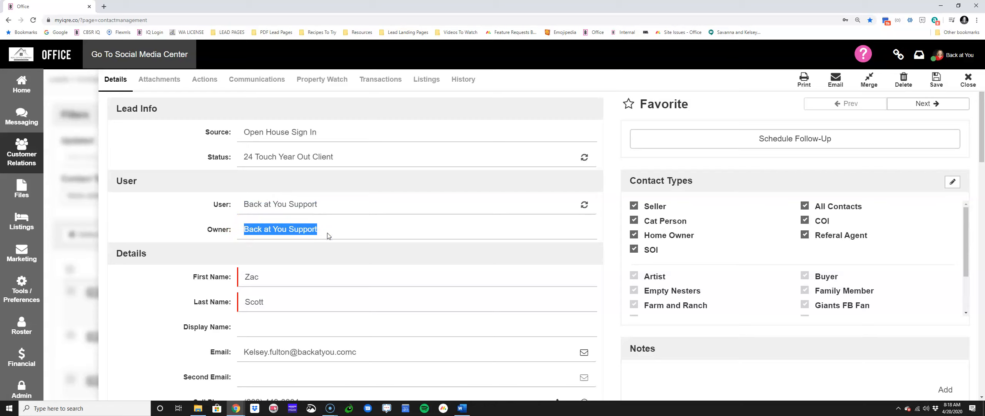
left_click(968, 80)
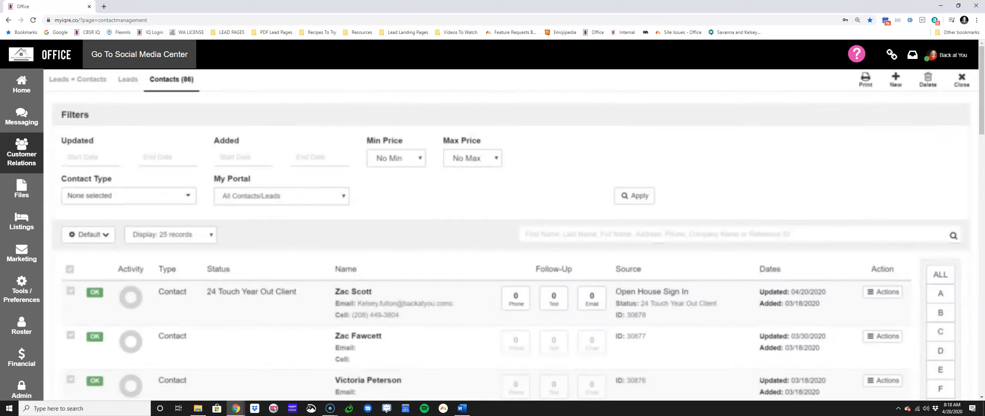
Step: Browse the personal action plans, view the items of the New Online Lead plan, and close it
mouse_move(48, 280)
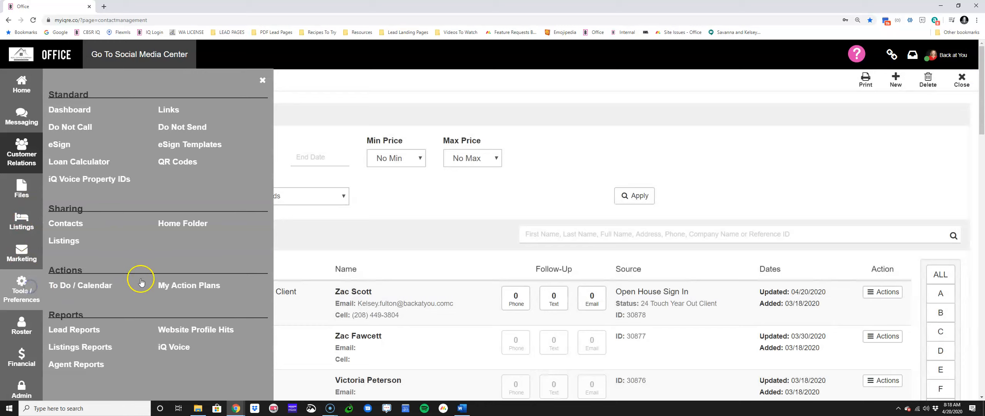
left_click(191, 281)
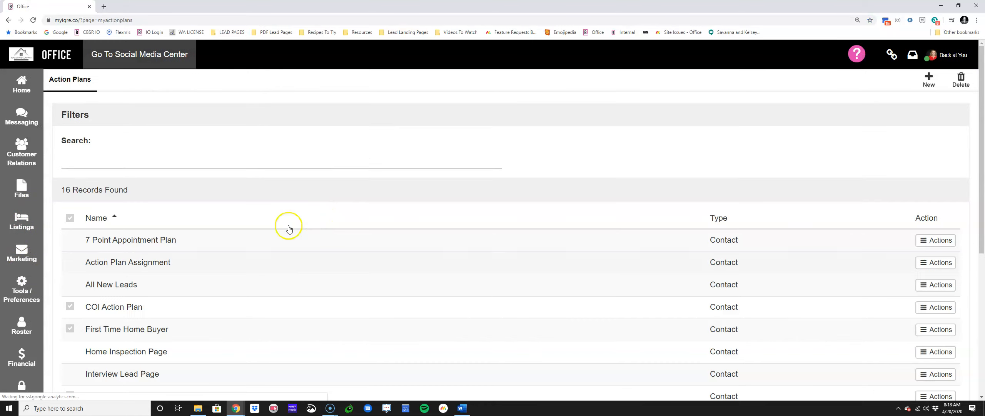
scroll(188, 352, "down", 3)
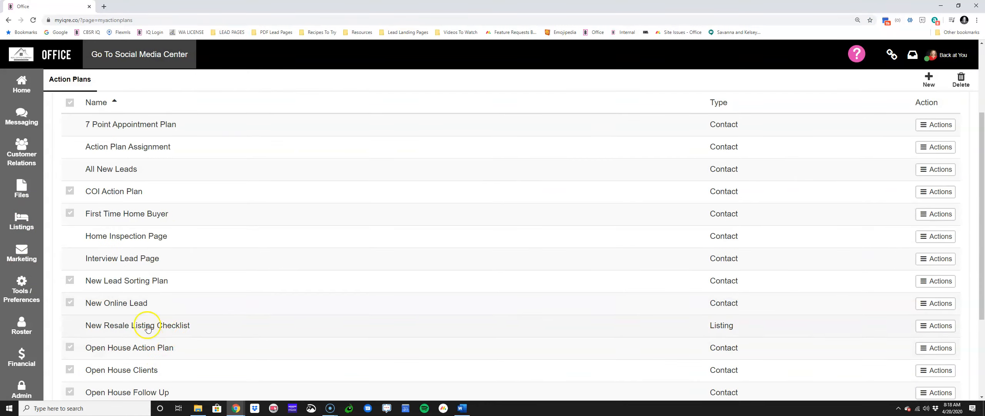
scroll(150, 284, "down", 3)
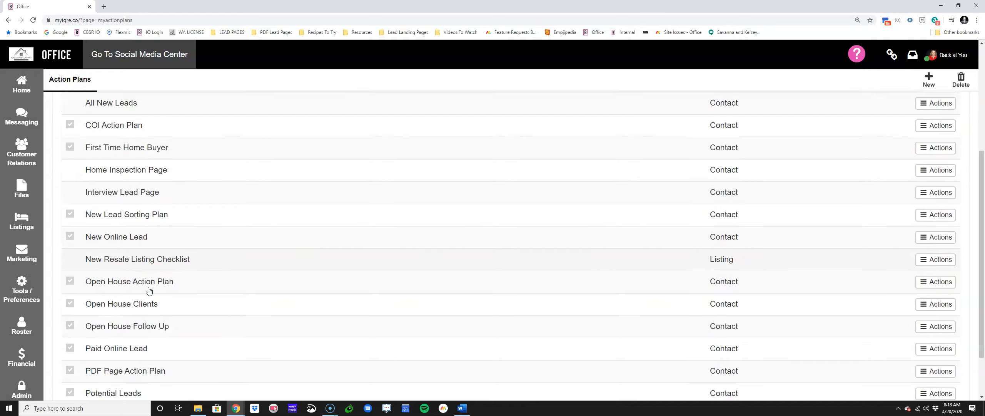
scroll(150, 291, "up", 4)
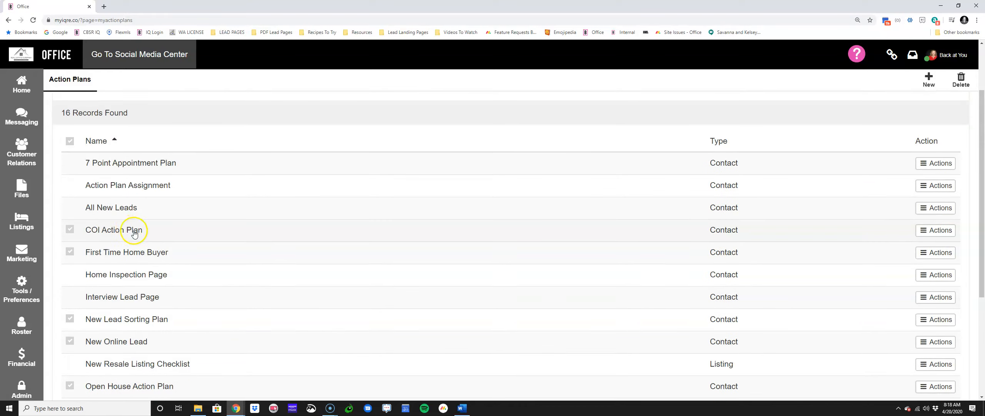
scroll(139, 305, "down", 1)
left_click(139, 303)
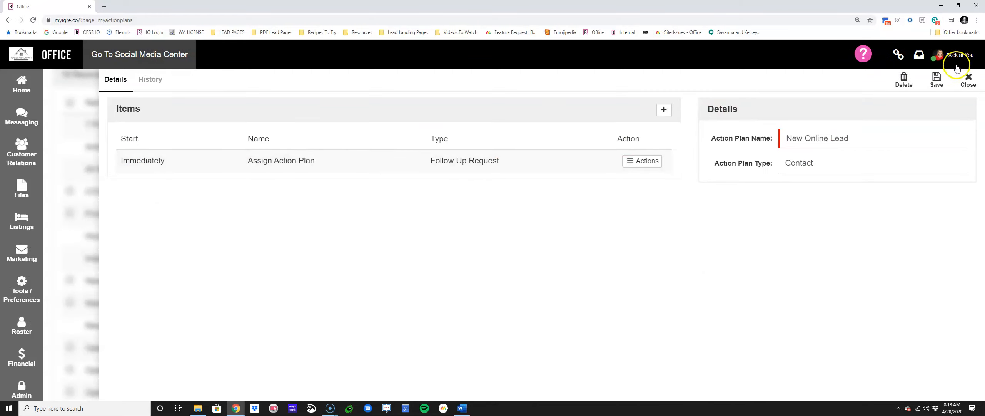
left_click(968, 80)
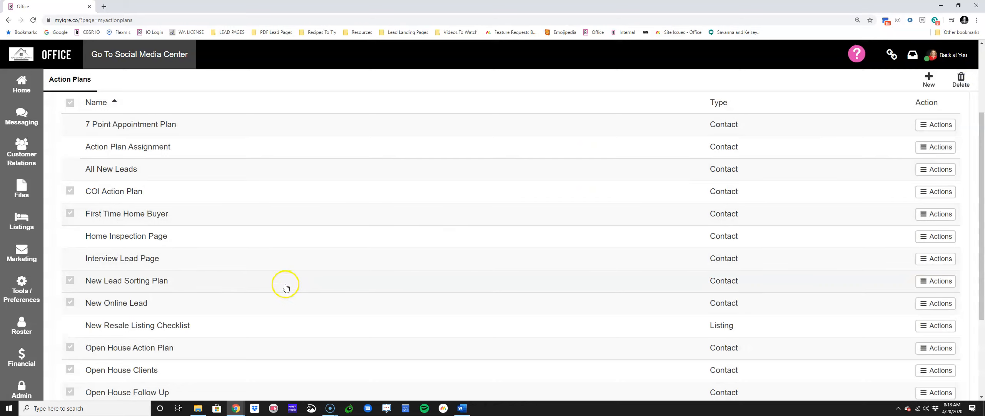
Step: Open the Hot Lead Action Plan from the company's action plans
scroll(151, 221, "up", 2)
left_click(20, 383)
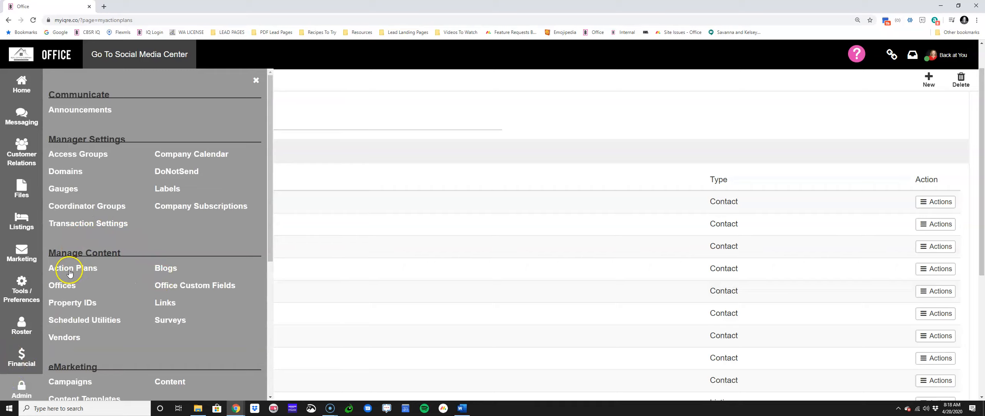
left_click(70, 272)
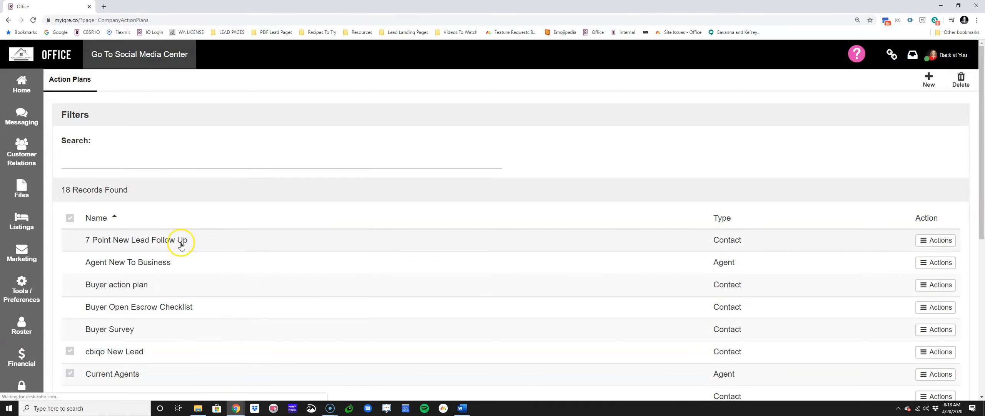
scroll(173, 235, "down", 2)
left_click(161, 332)
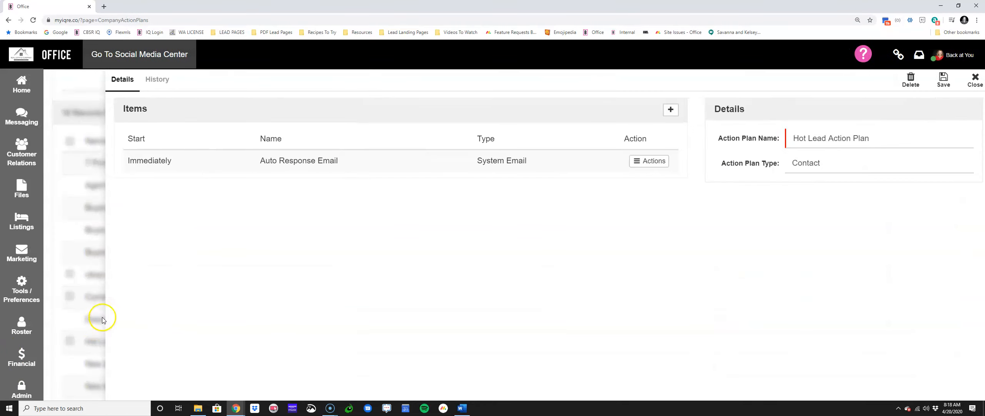
Step: Try sending the Auto Response Email from the Agent, review the Send To recipients, and close the item without saving
left_click(216, 166)
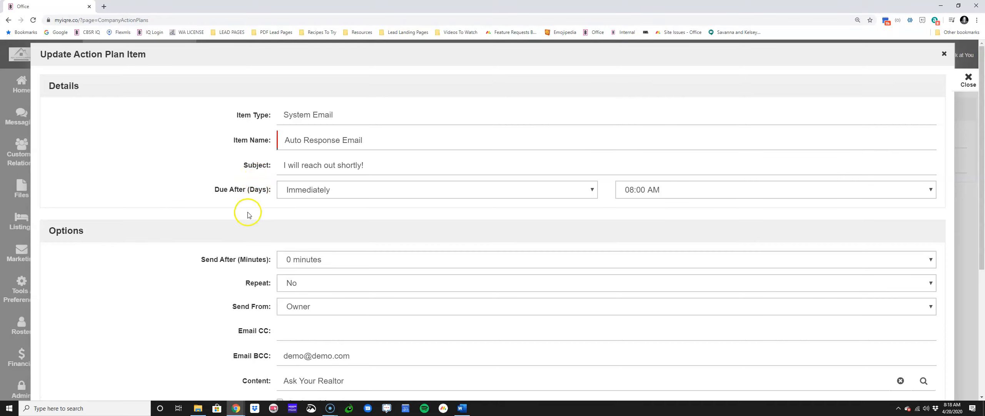
scroll(248, 215, "down", 3)
left_click_drag(225, 191, 279, 190)
left_click(296, 192)
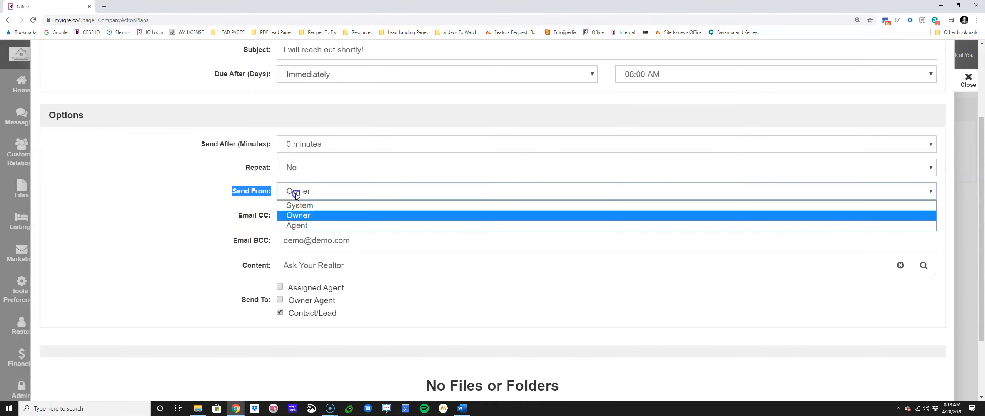
left_click(287, 226)
left_click_drag(253, 299, 374, 275)
left_click(289, 291)
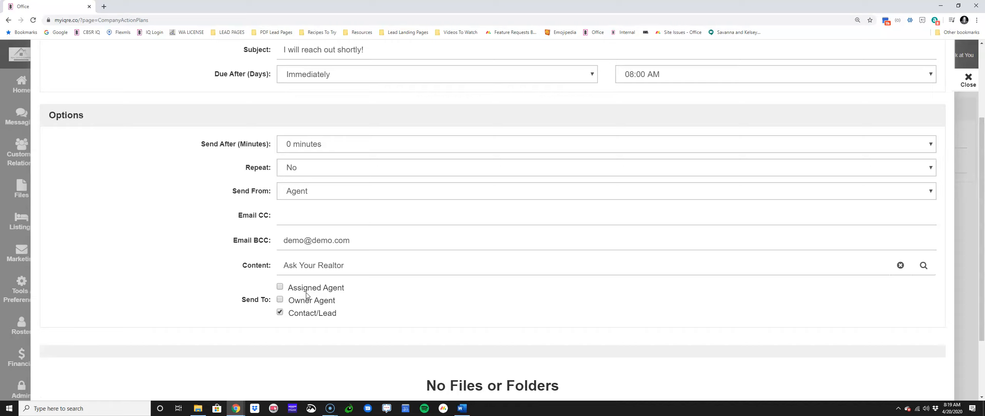
left_click_drag(287, 288, 348, 289)
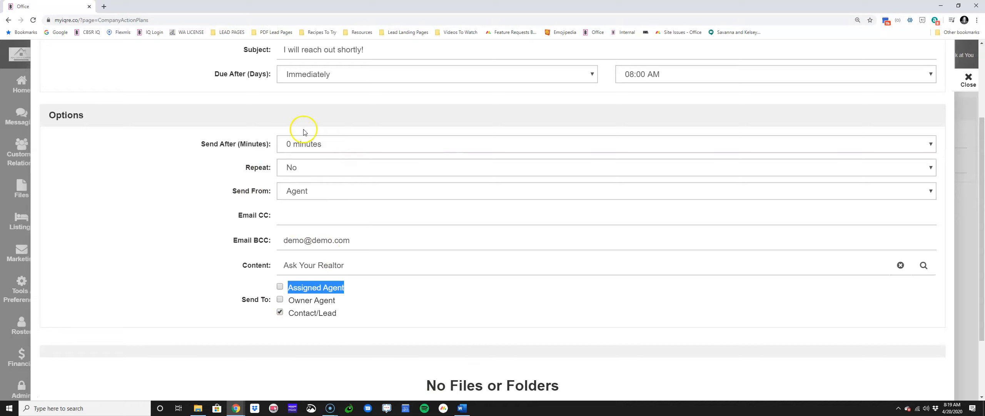
scroll(378, 277, "up", 3)
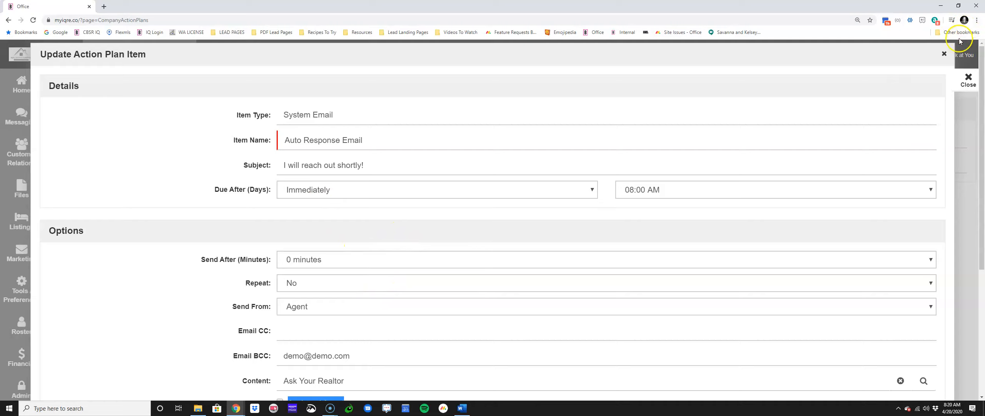
left_click(944, 54)
Step: Reopen the Auto Response Email item, check that Send From is set to Owner, and cancel the edit
left_click(877, 138)
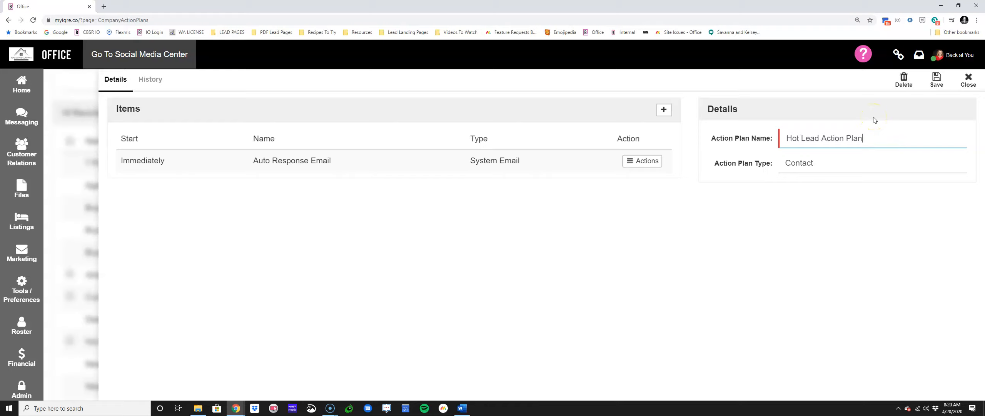
left_click(654, 162)
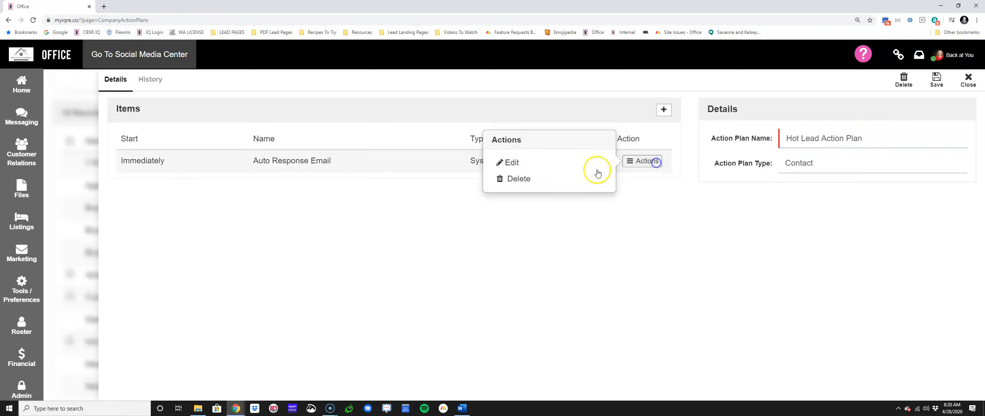
left_click(511, 162)
scroll(300, 231, "down", 2)
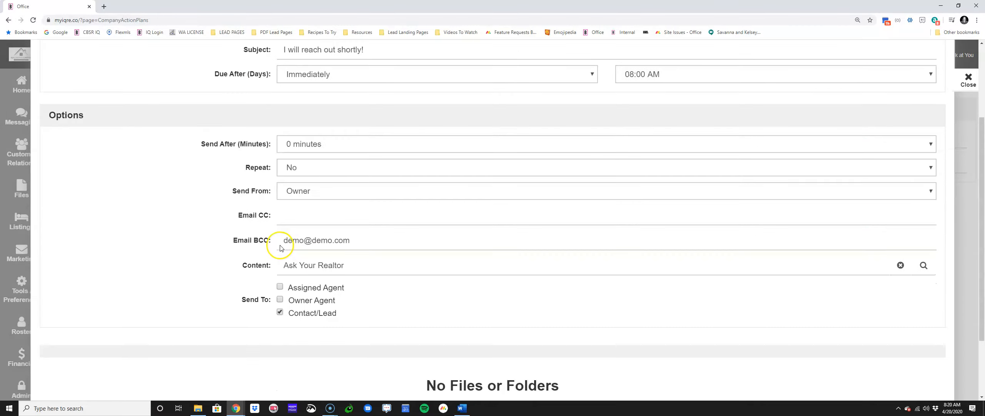
scroll(292, 184, "up", 2)
left_click(333, 266)
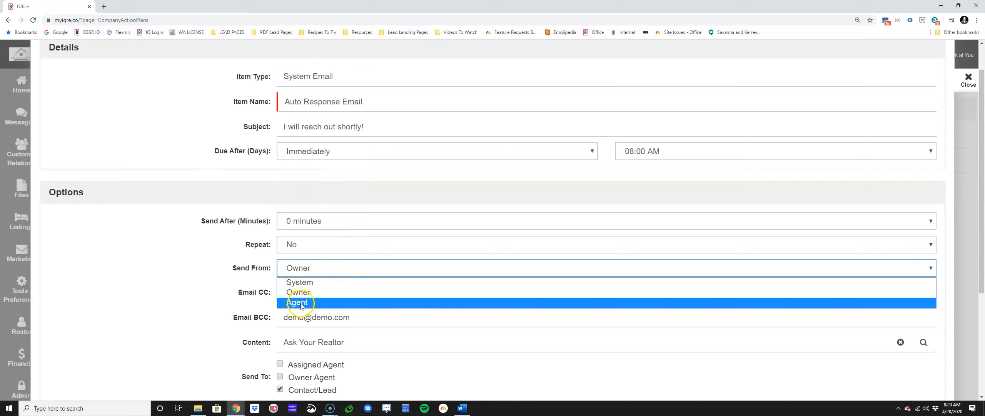
left_click(297, 293)
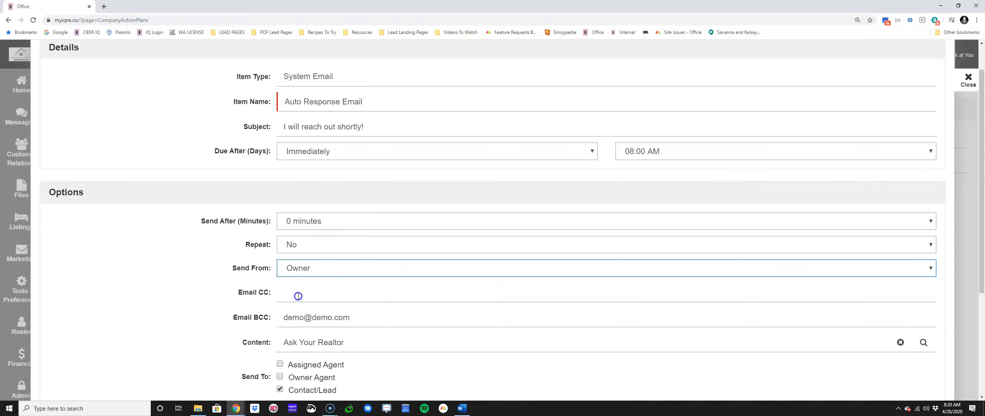
scroll(500, 281, "down", 5)
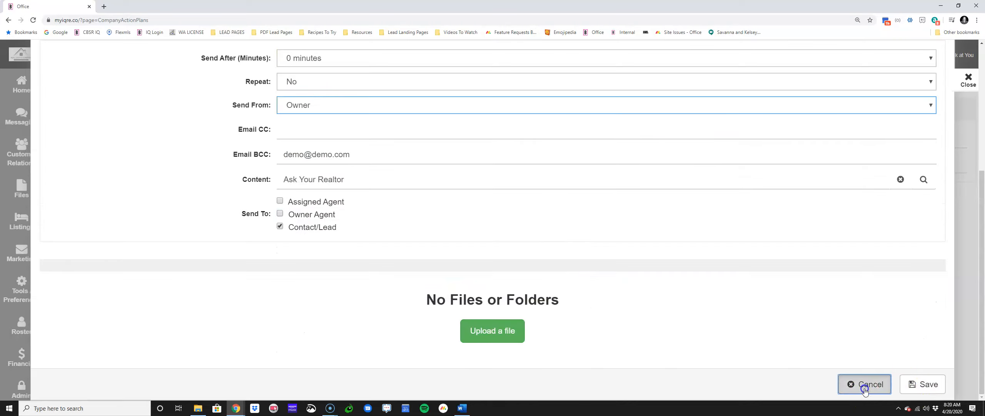
left_click(864, 388)
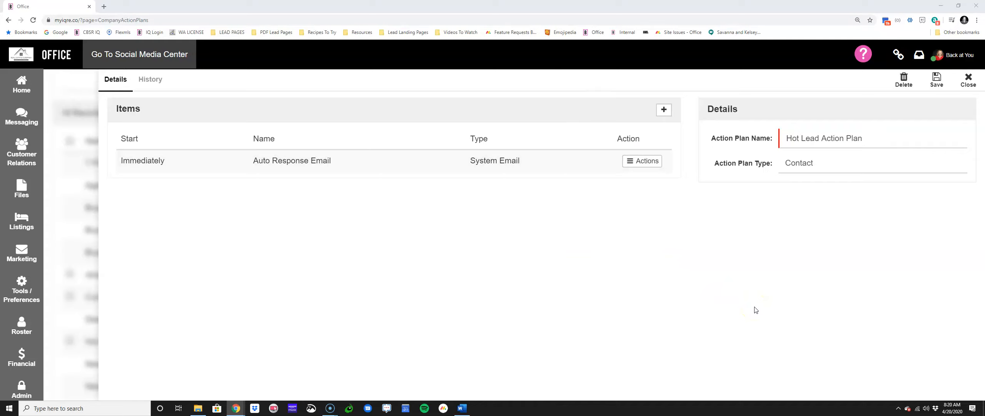
Step: Add a new Follow Up Request item to the action plan and name it "Monthly Phone Call"
left_click(658, 111)
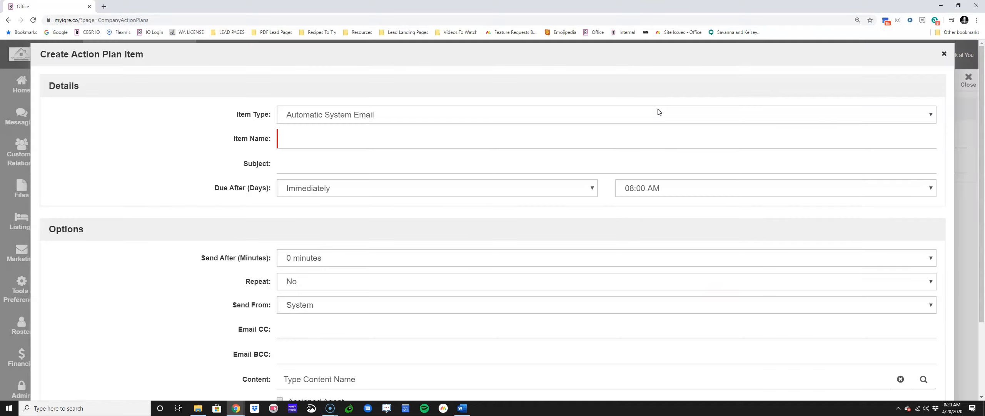
key("ctrl+plus")
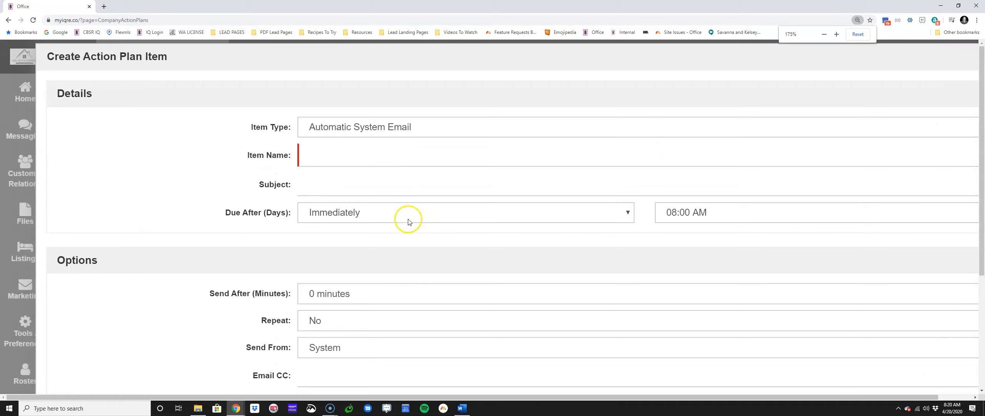
left_click(417, 133)
left_click(401, 165)
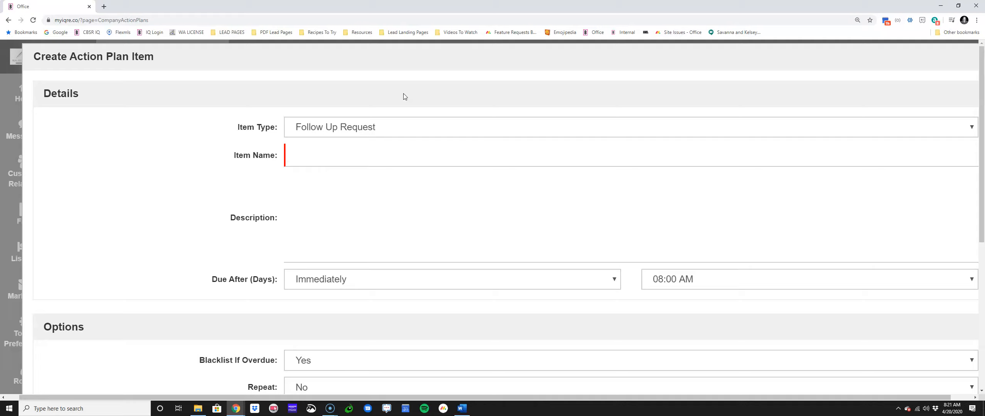
left_click(299, 157)
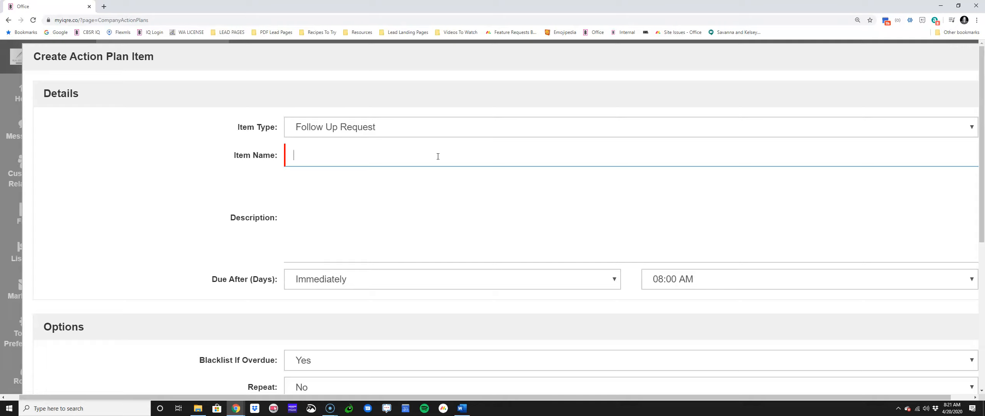
type("Monthly Phone Call")
key("Tab")
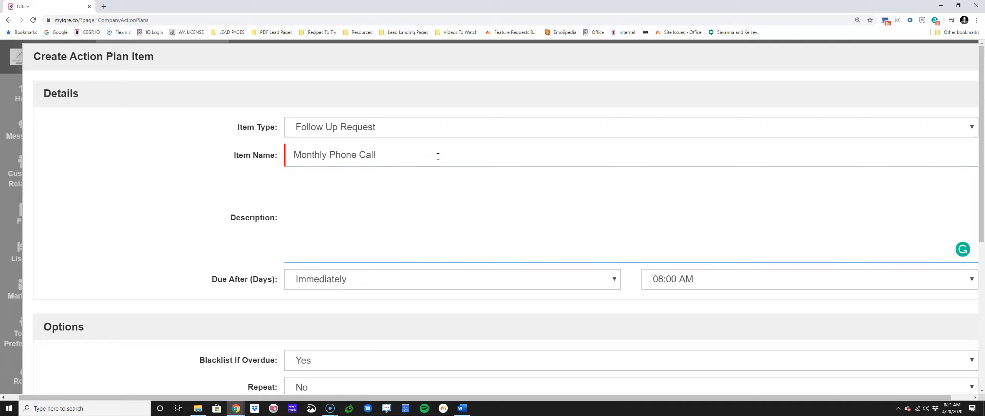
Step: Enter the description "Checkin to see how everything is going and what is new in their life." for the Monthly Phone Call item
type("Checkin to see how everthing")
key("BackSpace")
key("BackSpace")
key("BackSpace")
key("BackSpace")
key("BackSpace")
type("ything is going and ")
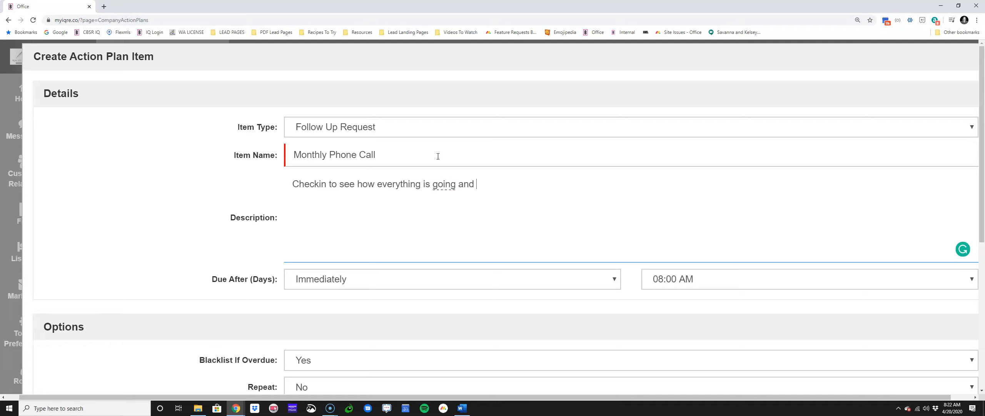
type("what is new in their life.")
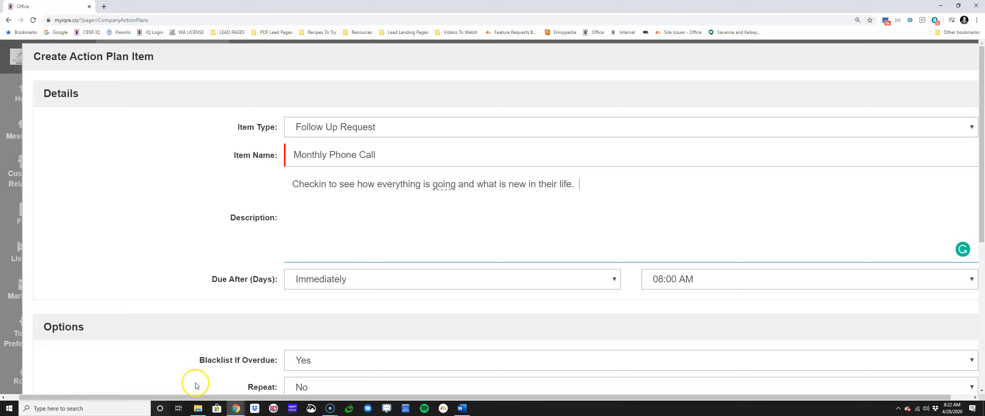
Step: Make the Monthly Phone Call due after 14 days at 10:00 AM
left_click(376, 277)
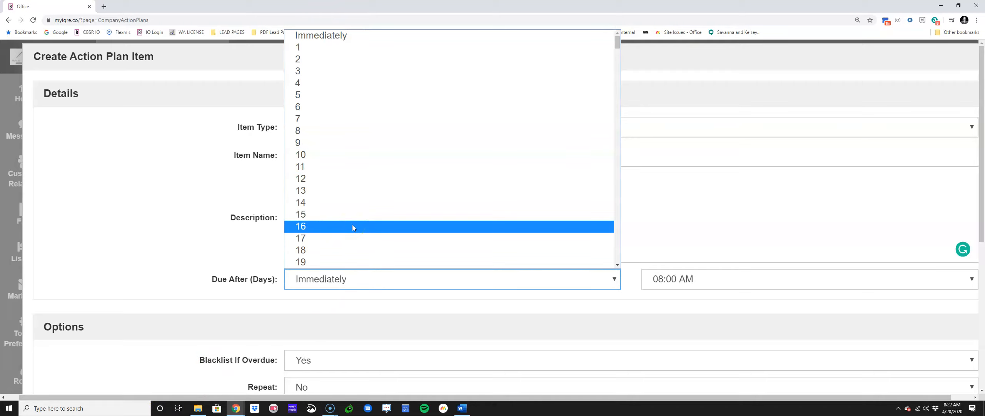
left_click(355, 202)
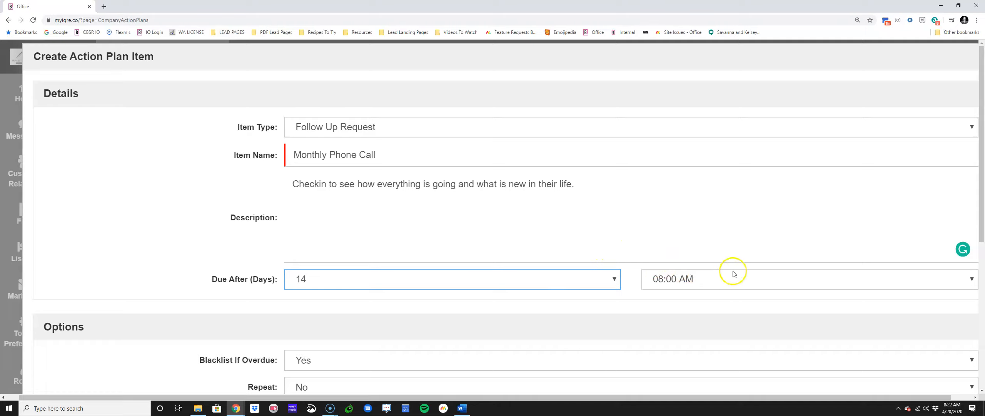
left_click(719, 275)
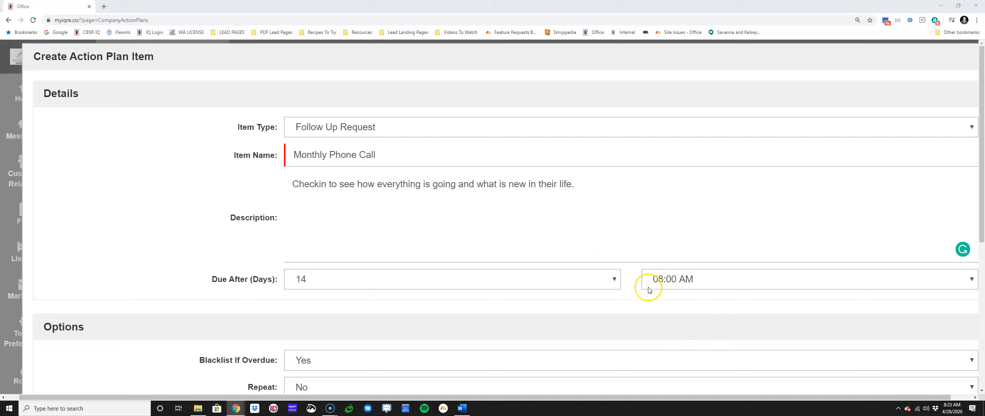
left_click(693, 278)
scroll(681, 224, "down", 8)
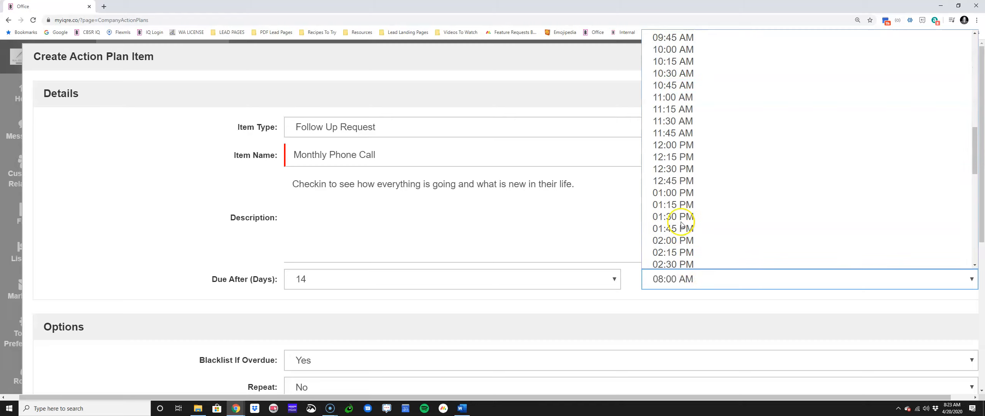
left_click(667, 51)
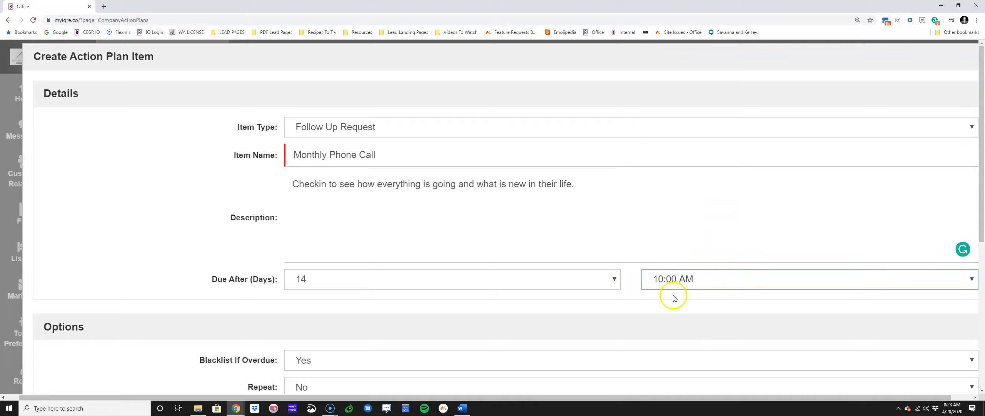
Step: Set Blacklist If Overdue to No and Repeat to Yes for the phone call item
scroll(200, 306, "down", 6)
triple_click(250, 97)
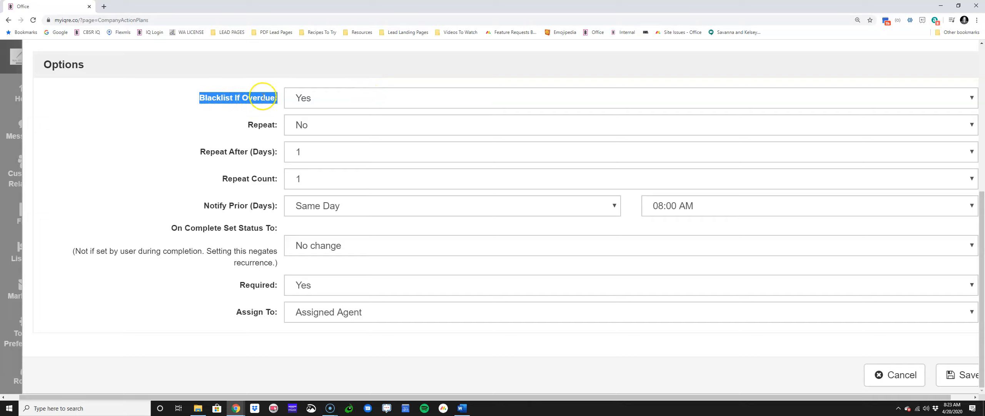
left_click(296, 99)
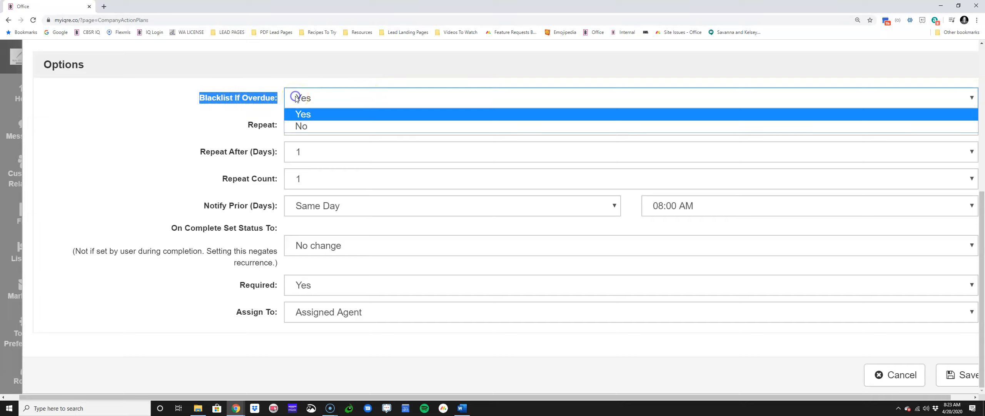
left_click(302, 125)
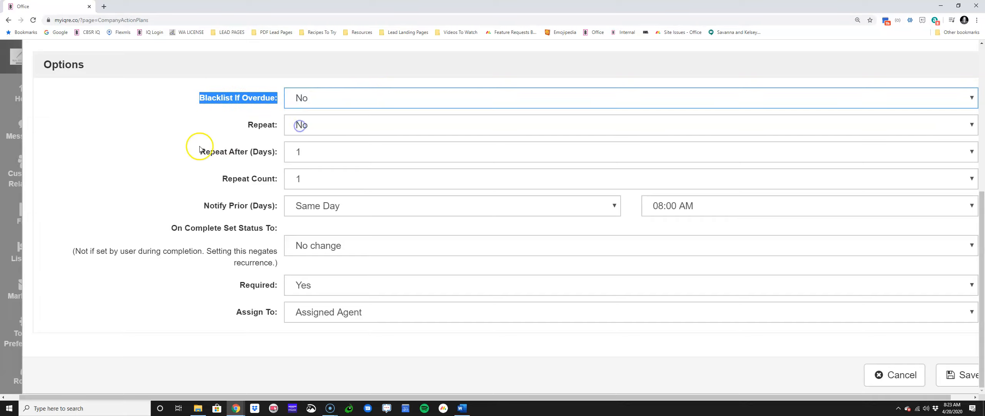
triple_click(262, 125)
scroll(356, 126, "up", 6)
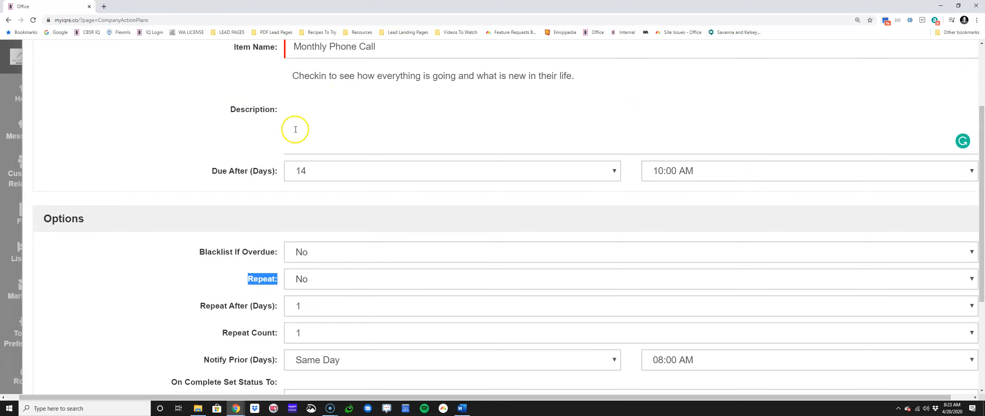
scroll(335, 132, "down", 4)
left_click(313, 193)
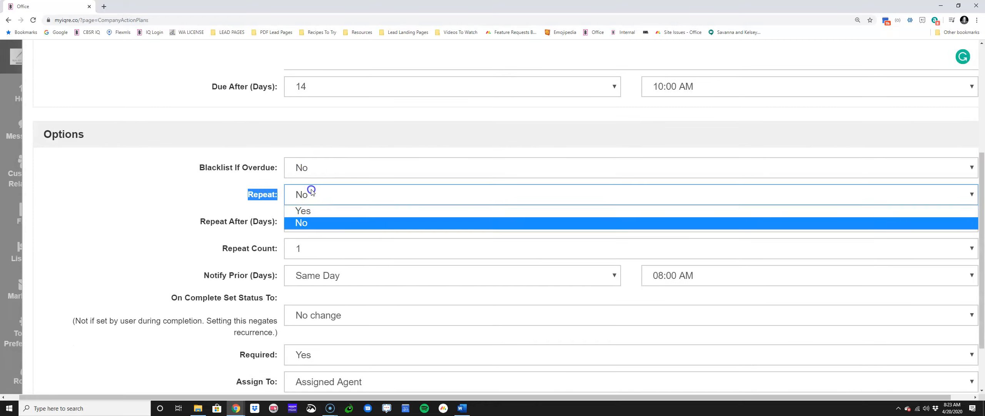
left_click(321, 211)
Step: Set the phone call item to repeat after 30 days
triple_click(200, 221)
left_click(312, 220)
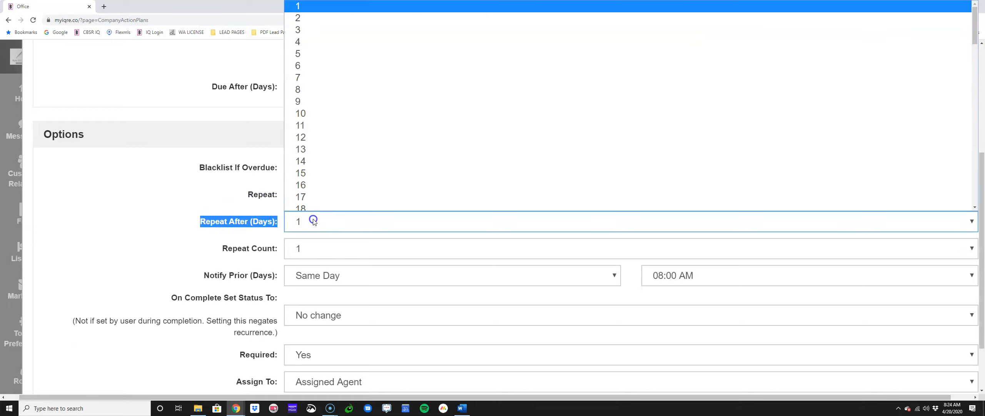
scroll(320, 189, "down", 8)
scroll(322, 188, "down", 10)
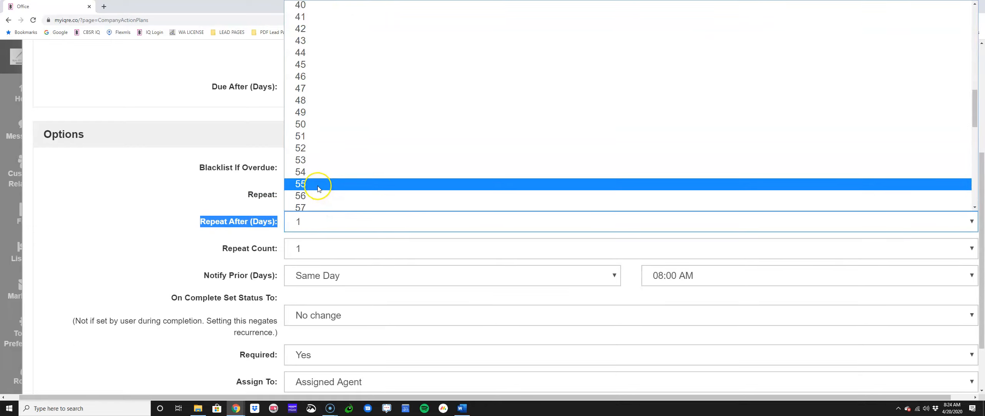
scroll(320, 186, "up", 6)
left_click(272, 55)
scroll(271, 56, "up", 2)
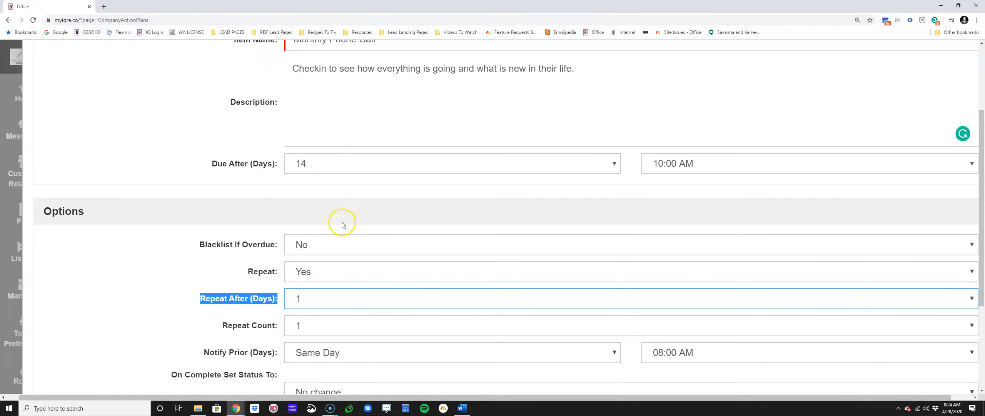
left_click(334, 303)
scroll(308, 216, "down", 4)
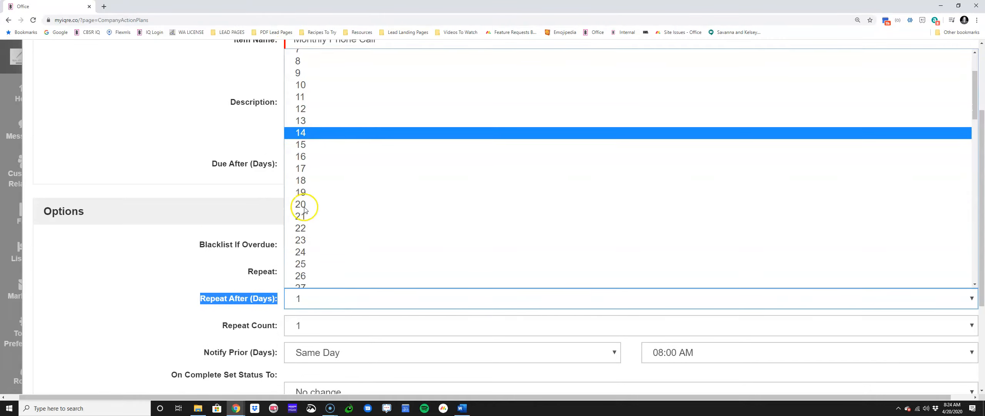
left_click(321, 249)
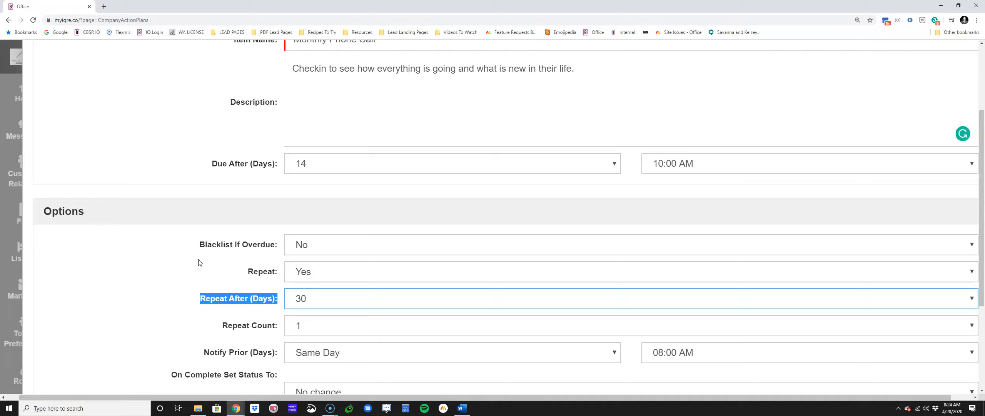
Step: Set the phone call item's Repeat Count to 60
scroll(208, 292, "down", 2)
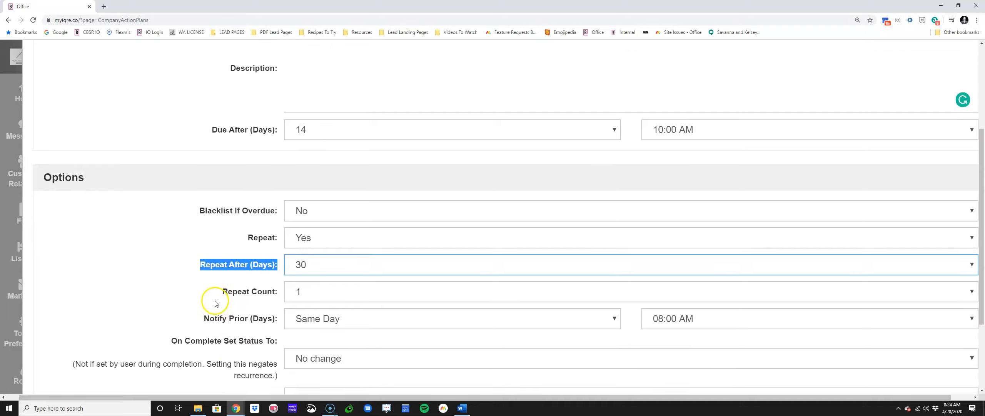
left_click(306, 252)
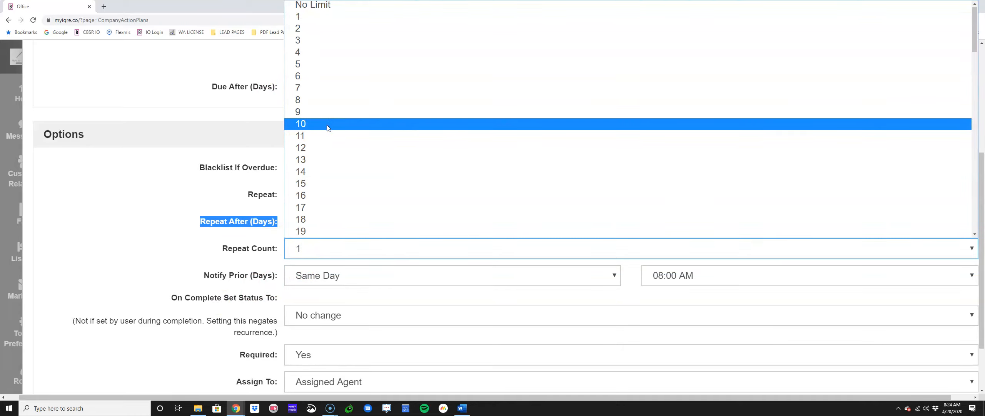
scroll(328, 143, "down", 18)
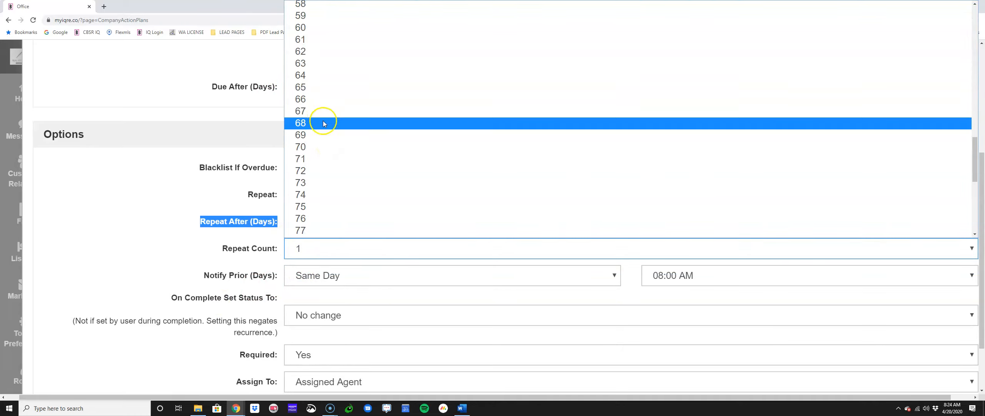
left_click(314, 27)
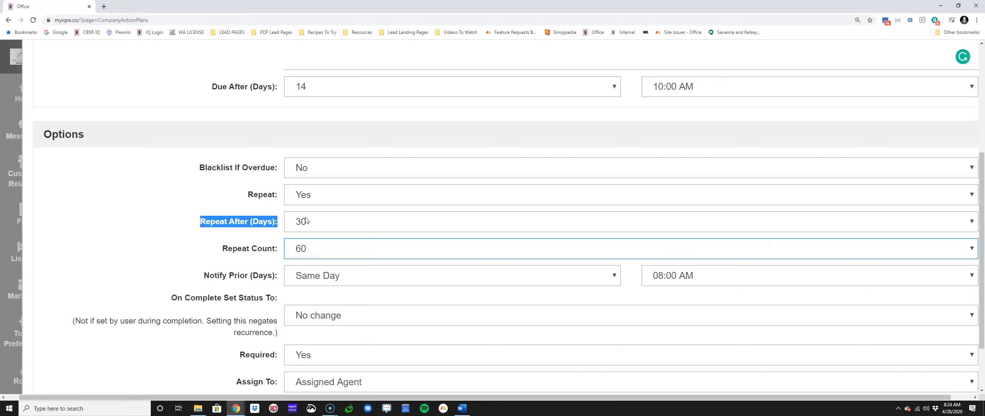
Step: Change the phone call item's Repeat Count to 99
left_click(325, 246)
scroll(302, 169, "down", 8)
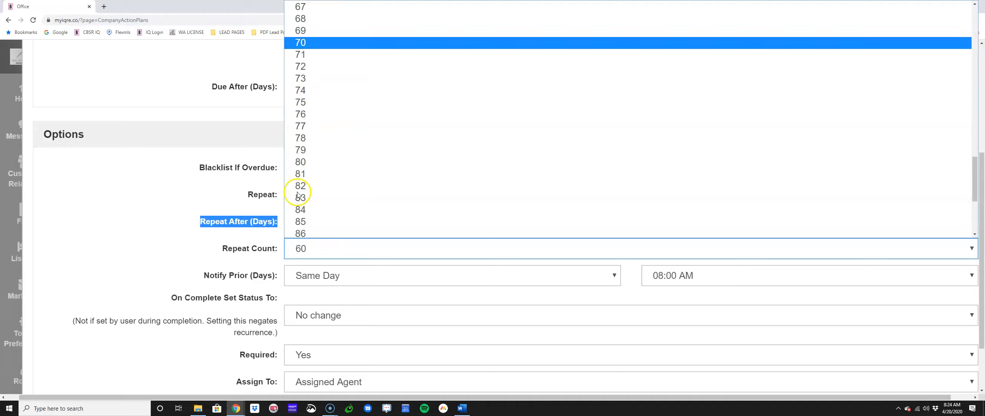
scroll(298, 194, "down", 4)
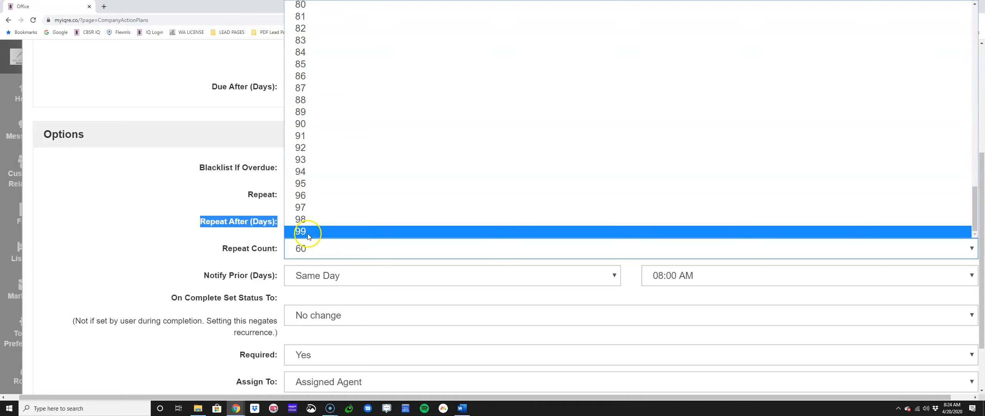
left_click(308, 233)
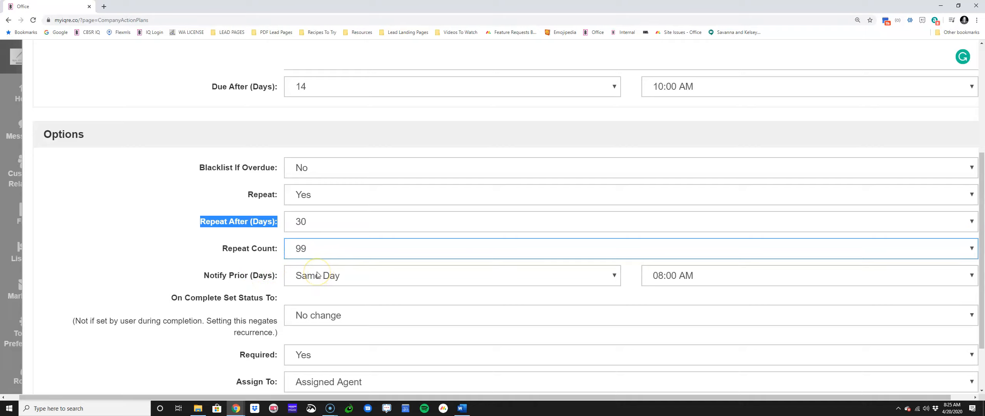
Step: Make the phone call item not required by setting Required to No
scroll(318, 274, "down", 2)
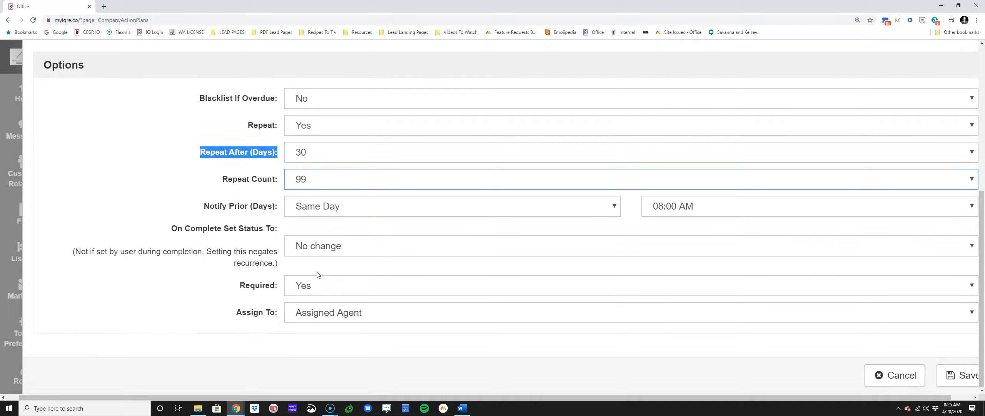
left_click(354, 292)
left_click(344, 313)
left_click(338, 289)
left_click(339, 303)
left_click_drag(235, 288, 285, 291)
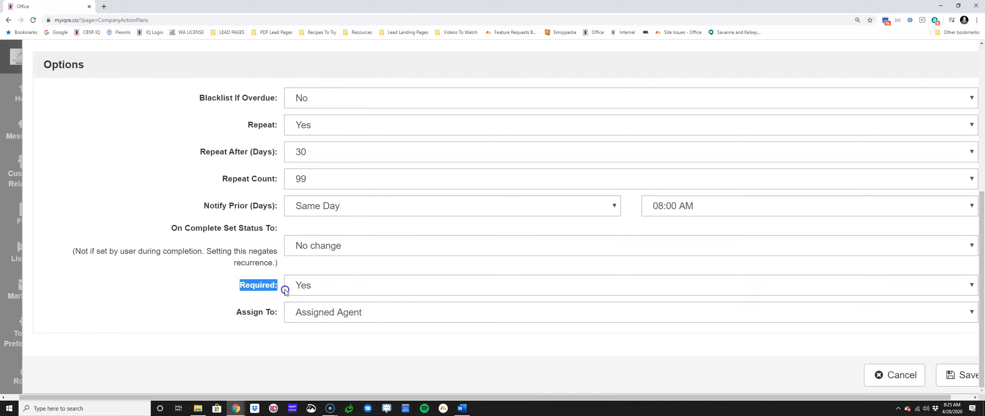
left_click(311, 288)
left_click(314, 300)
left_click(314, 288)
left_click(315, 311)
Step: Keep the phone call item assigned to the Assigned Agent and save the item
left_click(253, 312)
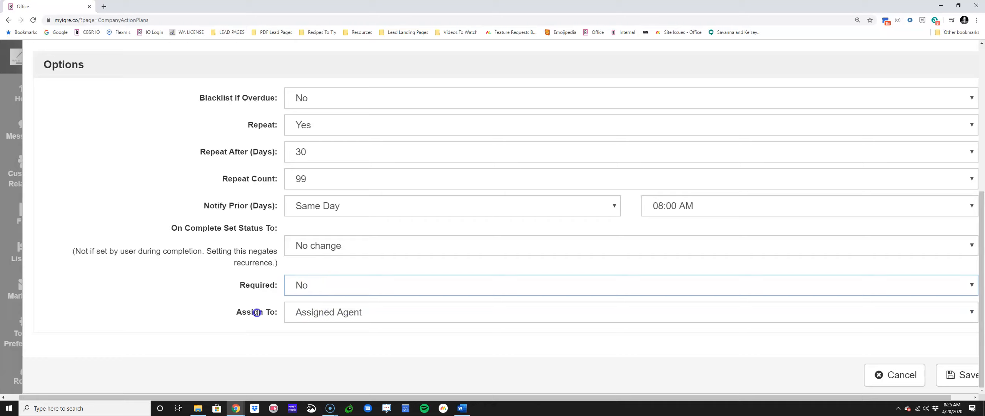
left_click_drag(237, 313, 330, 312)
left_click(330, 312)
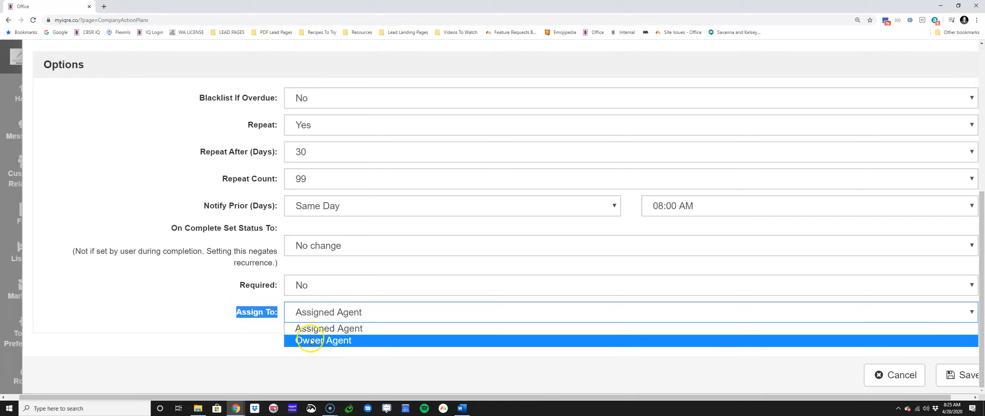
left_click(336, 331)
left_click(952, 374)
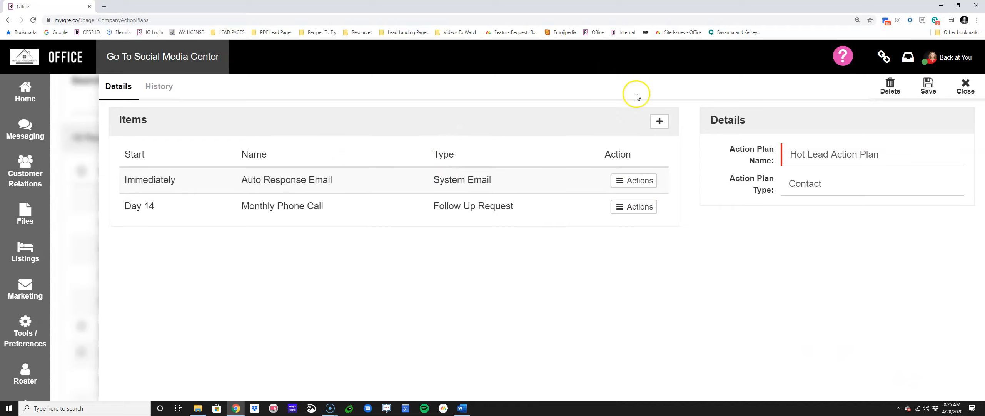
Step: Add another item to the Hot Lead Action Plan with the item type Follow Up Request
left_click(658, 122)
left_click(326, 127)
left_click(336, 167)
Step: Name the new follow-up item "Quarterly Business Request Call", correcting the misspelled word "Request"
left_click(309, 156)
type("Qu")
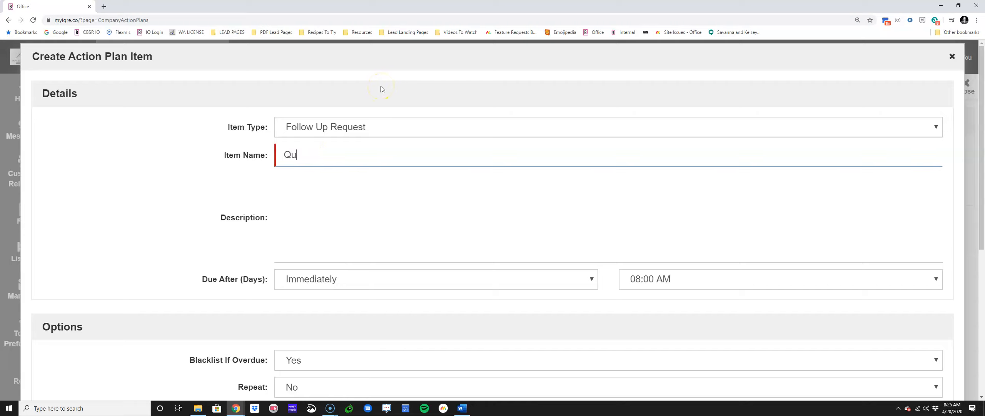
type("arterly")
type(" Do")
key("BackSpace")
key("BackSpace")
key("BackSpace")
type("Business Reqest")
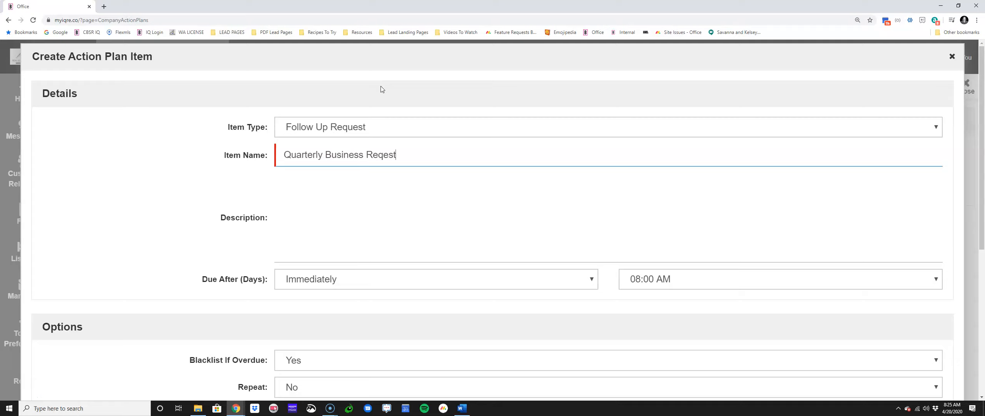
type(" Call")
right_click(385, 157)
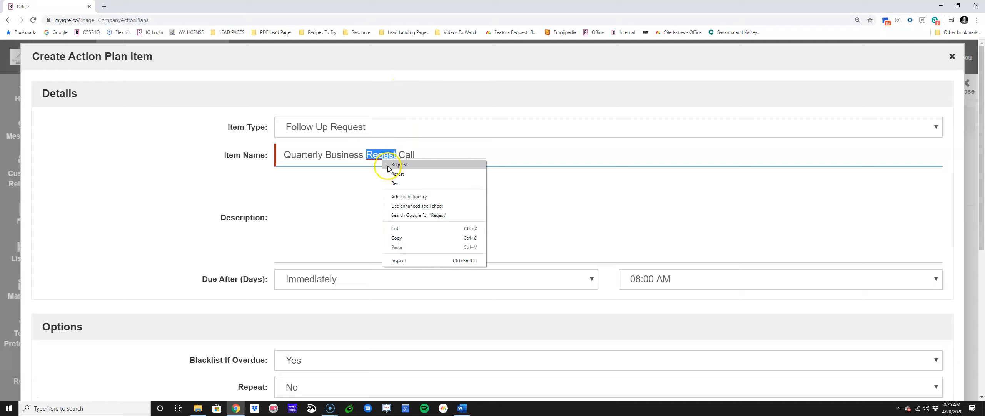
left_click(387, 166)
Step: Describe the quarterly follow-up item as "Call and see if they know anyone looking for an agent."
left_click(370, 193)
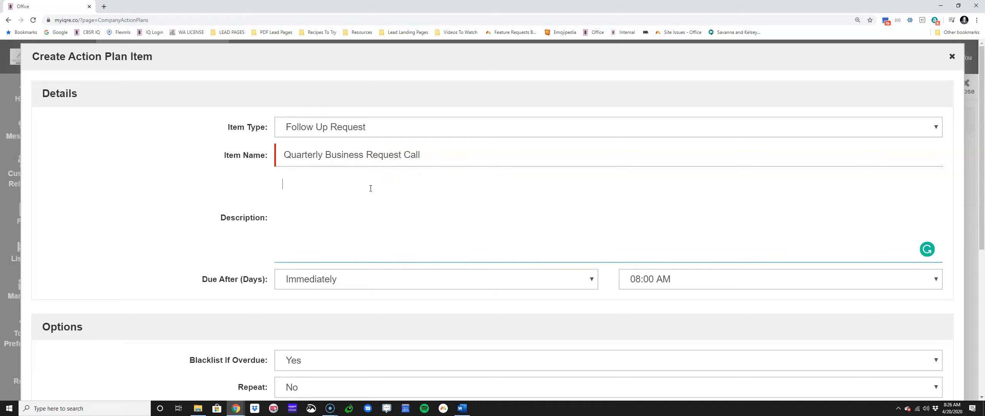
type("Call and see if they know ")
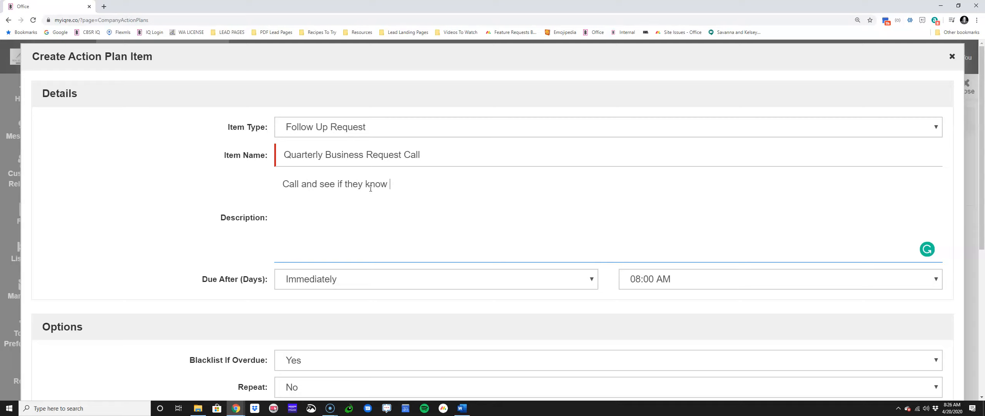
type("anyone looking a")
key("BackSpace")
type("for an aget")
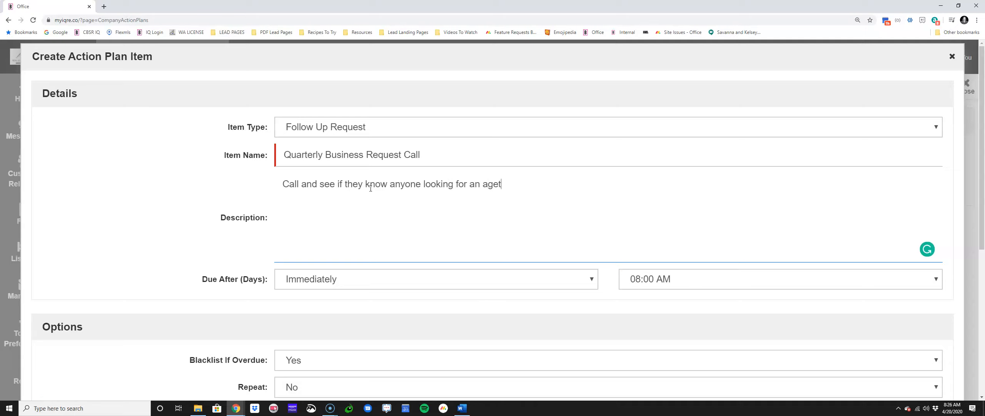
key("BackSpace")
type("nt.")
left_click(215, 271)
Step: Make the quarterly call item due after 90 days at 10:00 AM
left_click(319, 274)
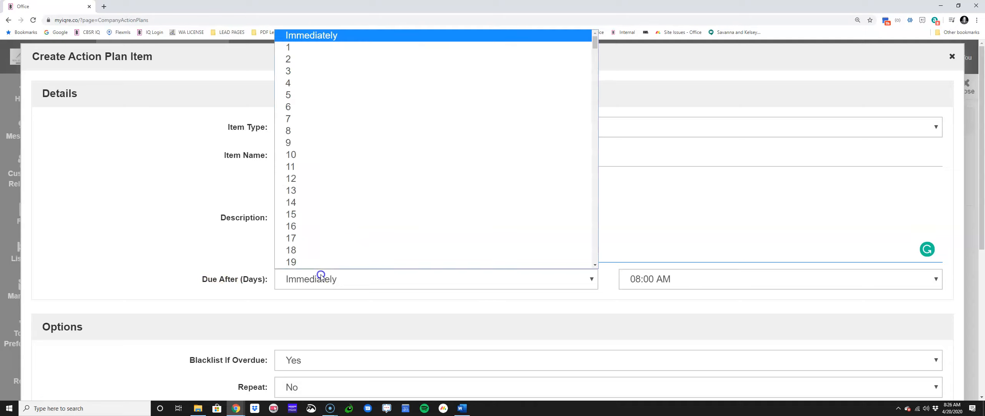
scroll(314, 237, "down", 6)
scroll(302, 206, "down", 2)
scroll(302, 206, "down", 9)
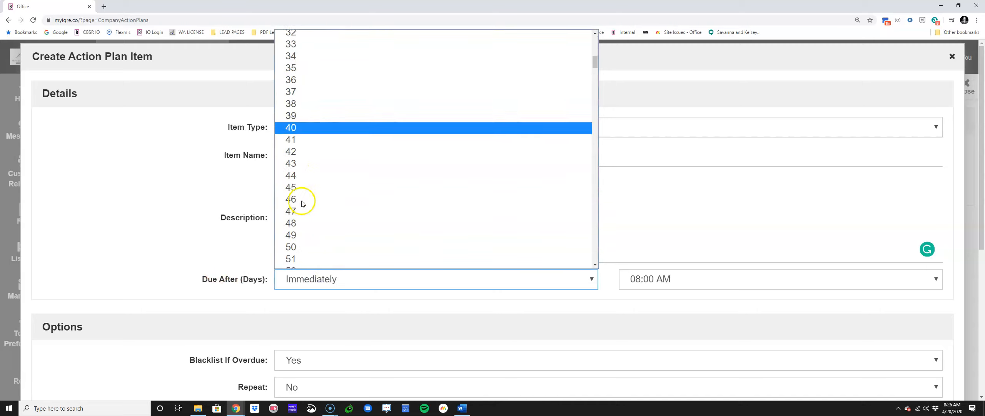
scroll(303, 211, "down", 6)
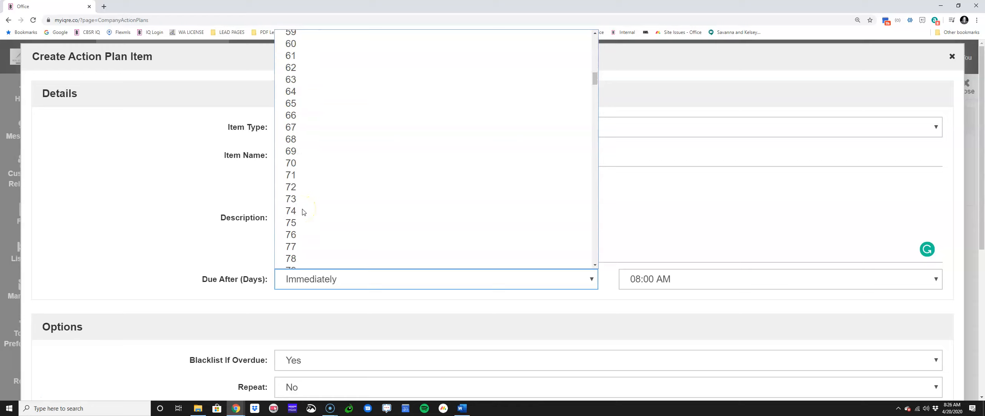
left_click(305, 261)
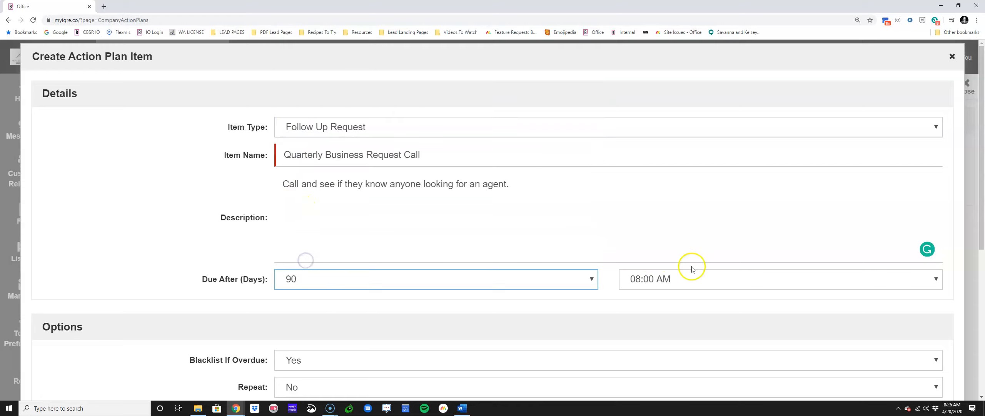
left_click(688, 279)
scroll(689, 248, "down", 4)
left_click(662, 216)
left_click(679, 278)
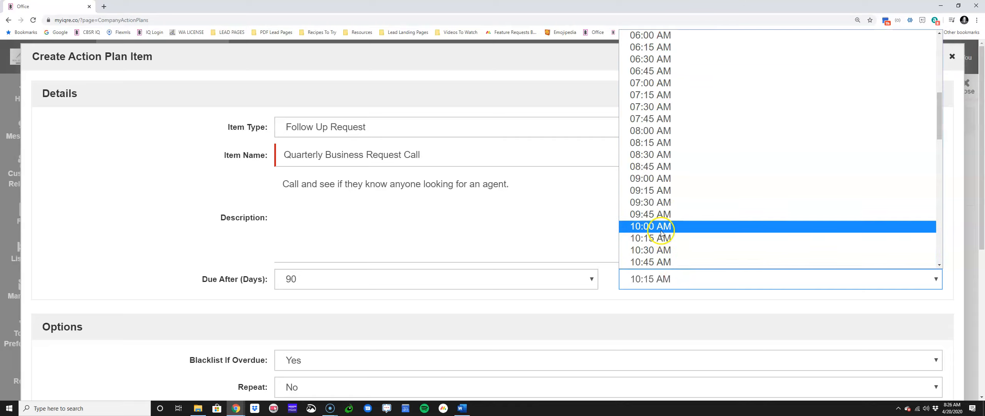
left_click(660, 226)
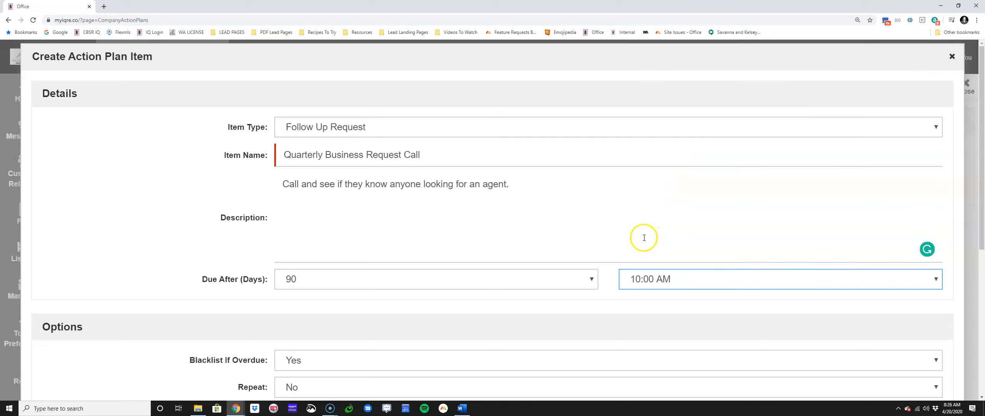
Step: Set Blacklist If Overdue to No for the quarterly call item
scroll(378, 248, "down", 1)
scroll(378, 248, "down", 2)
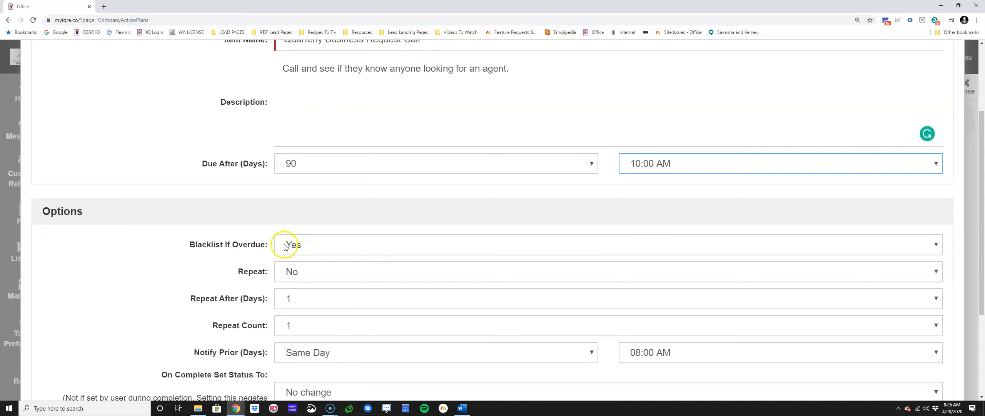
left_click(299, 249)
left_click(309, 265)
left_click(308, 269)
left_click(306, 249)
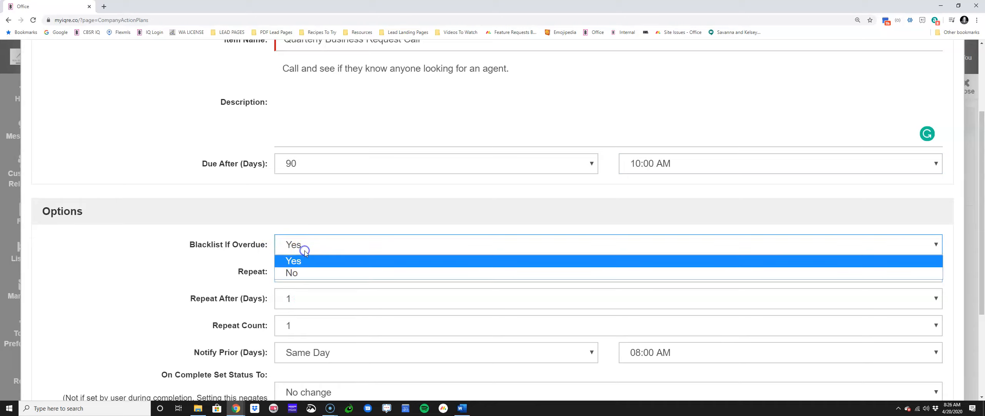
left_click(308, 271)
Step: Turn on repeating for the quarterly call item and have it repeat after 90 days
left_click(292, 272)
left_click(310, 286)
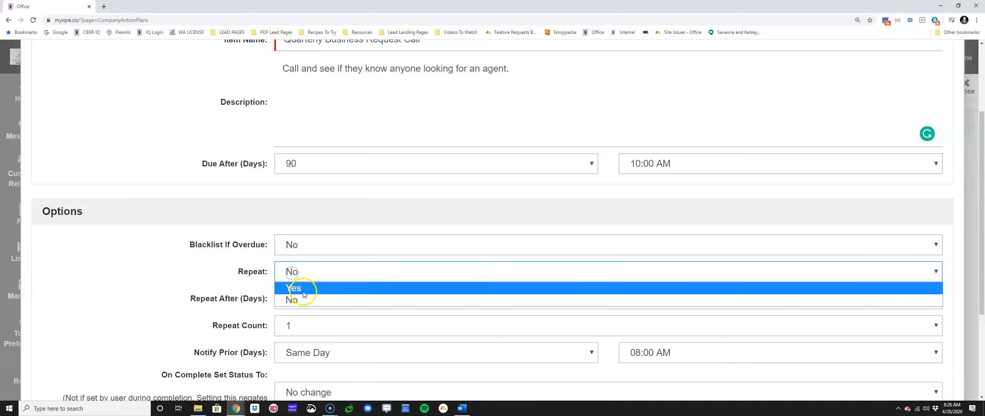
left_click(296, 299)
scroll(293, 233, "down", 1)
scroll(318, 181, "down", 7)
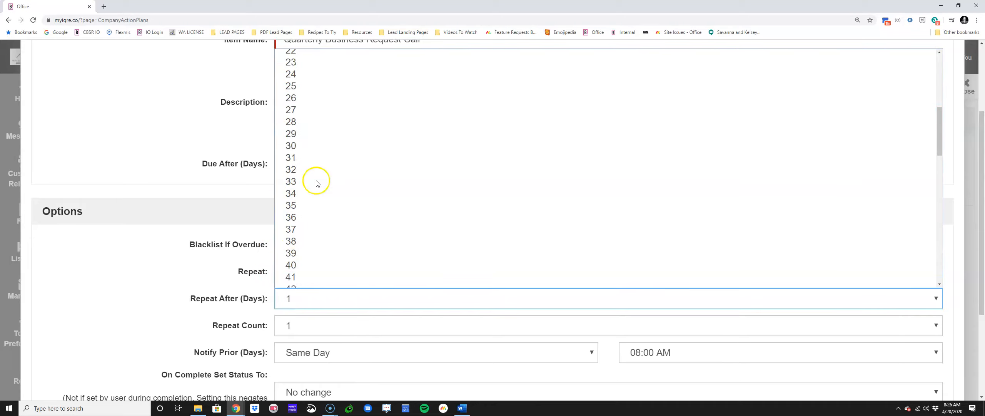
scroll(316, 197, "down", 4)
scroll(316, 198, "down", 12)
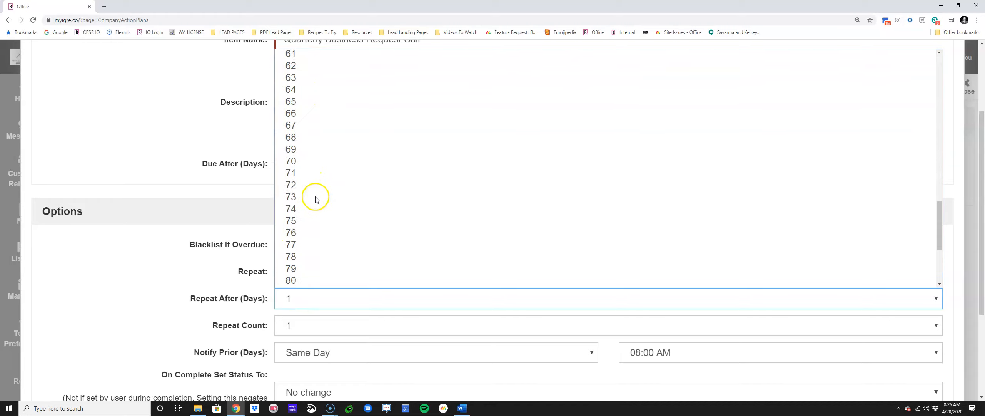
scroll(314, 206, "down", 2)
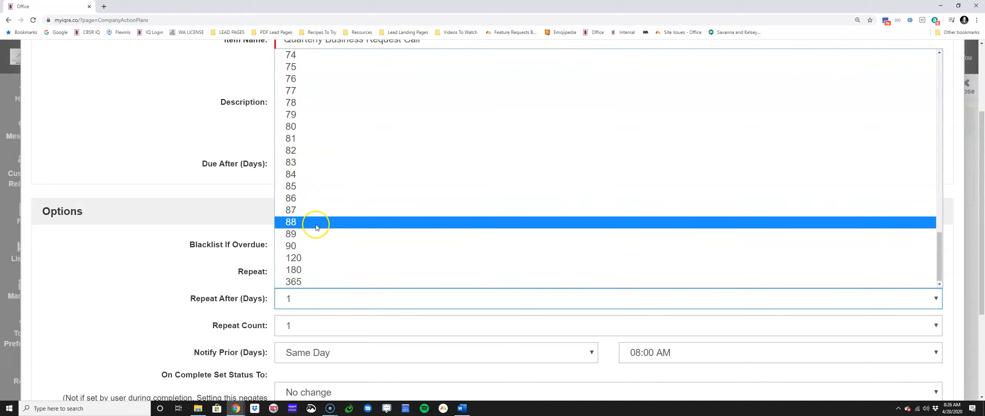
left_click(314, 244)
Step: Set the quarterly call's repeat count to 99 and save the item
left_click(297, 325)
scroll(308, 222, "down", 20)
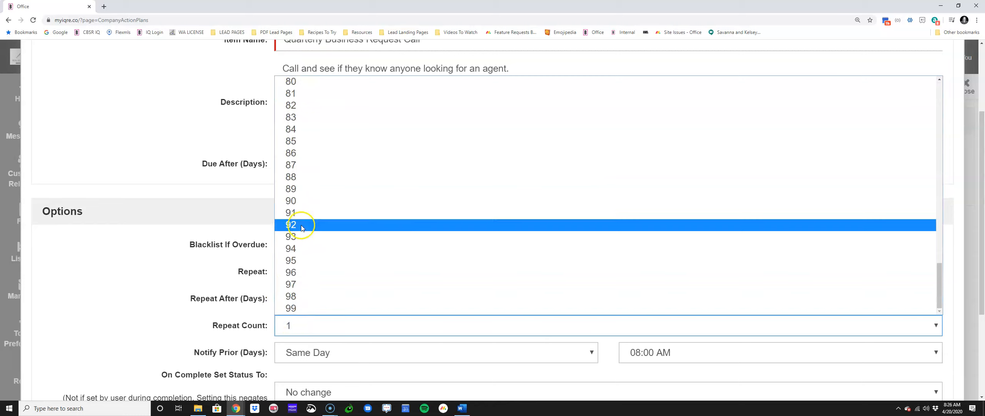
left_click(314, 308)
scroll(239, 292, "down", 3)
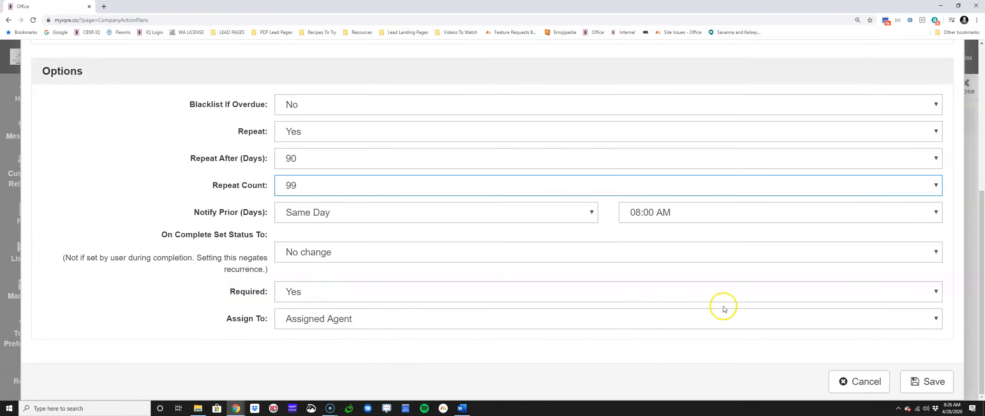
left_click(939, 385)
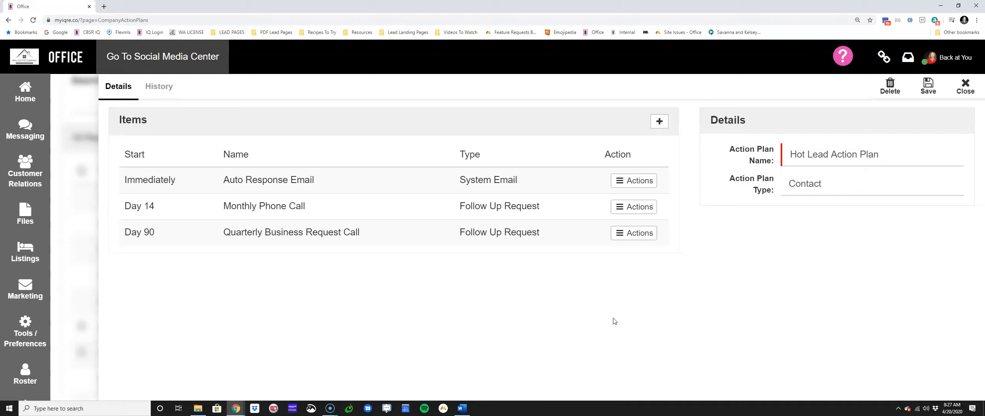
Step: Add another item to the Hot Lead Action Plan with the type Add To Campaign and name it "Company Newsletter"
left_click(660, 122)
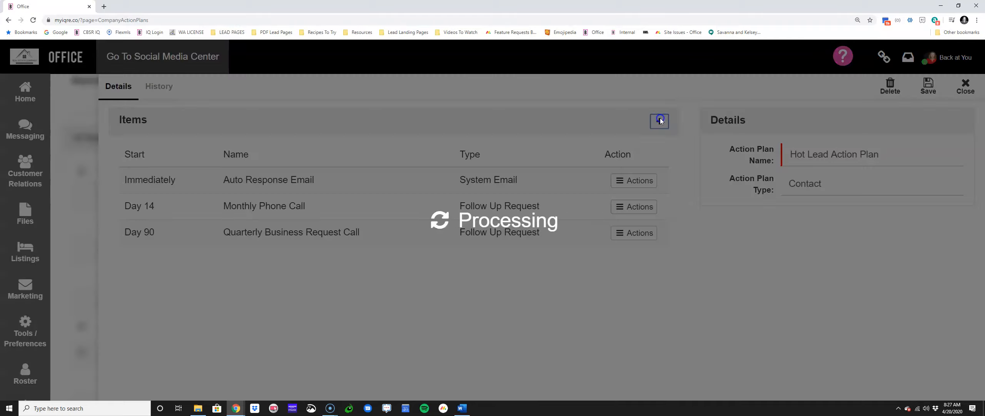
left_click(413, 127)
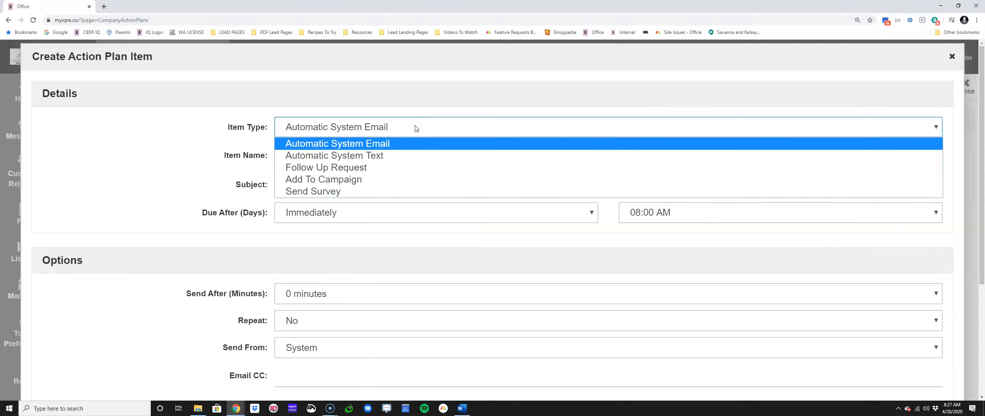
left_click(391, 182)
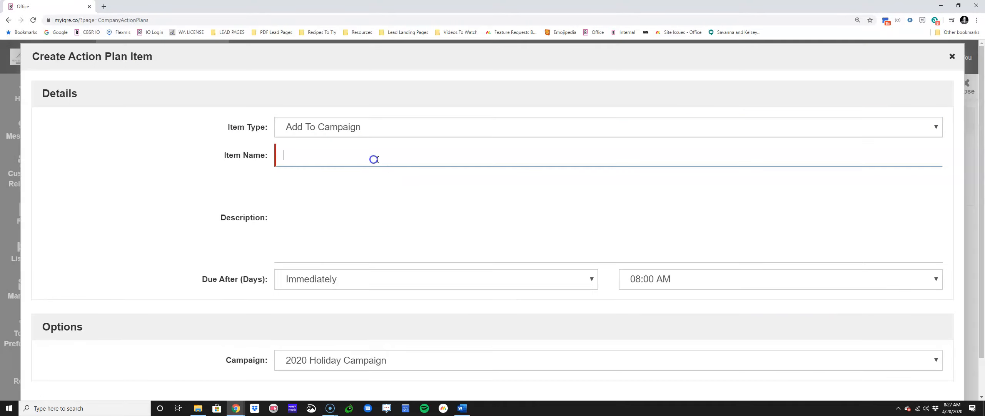
type("Company Newsletter")
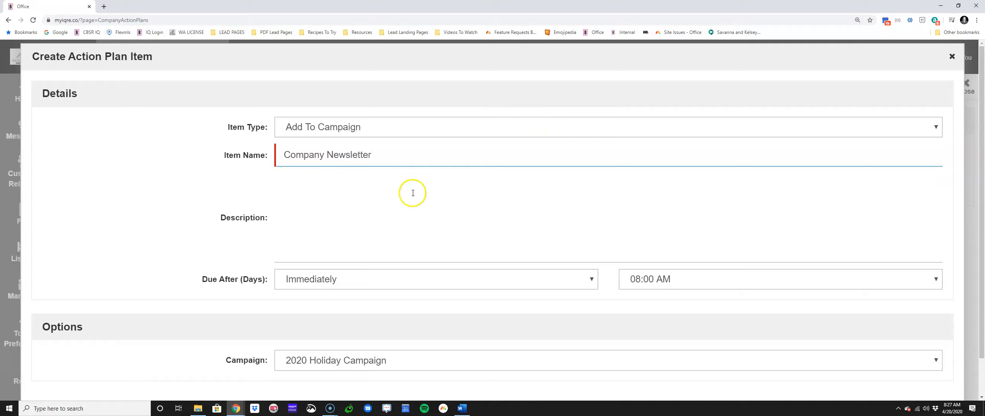
Step: Choose Newsletter Campaign as the campaign for the Company Newsletter item
scroll(389, 202, "down", 1)
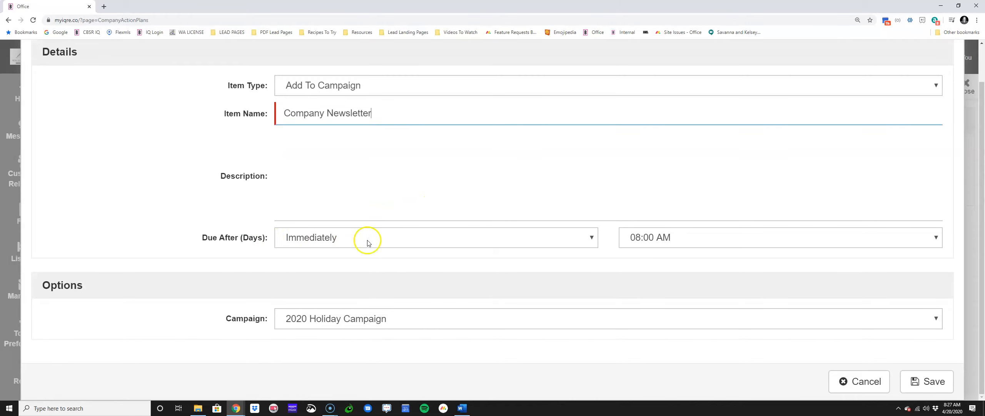
left_click(385, 320)
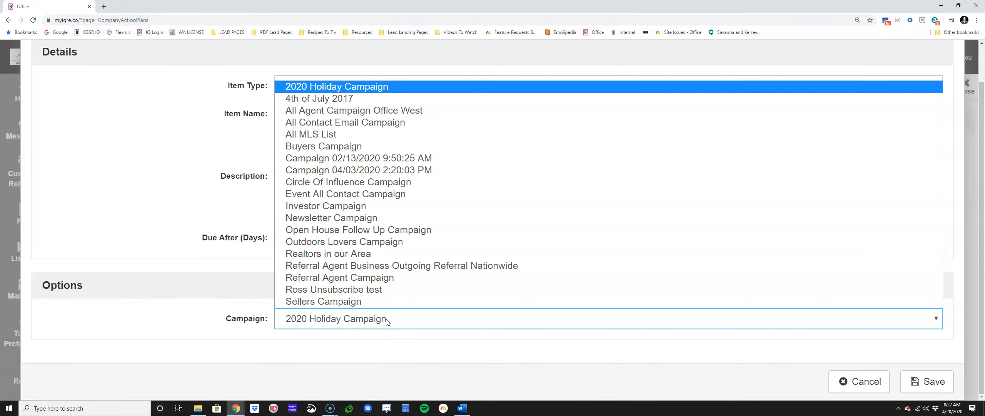
left_click(343, 217)
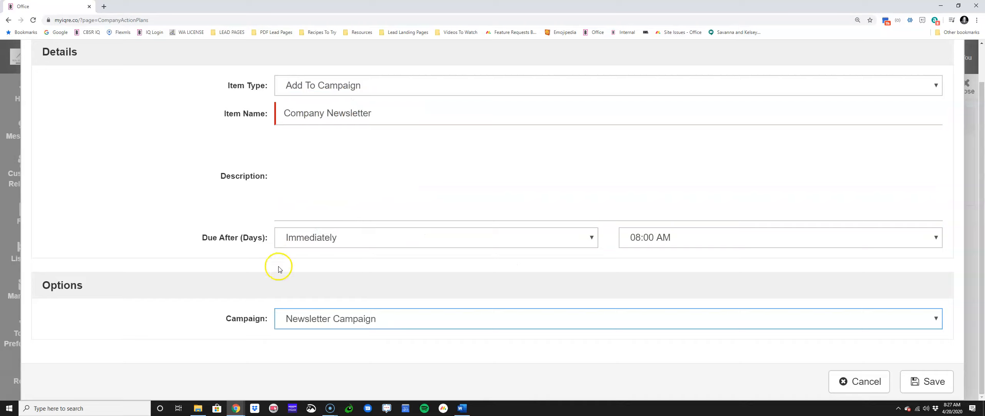
Step: Make the Company Newsletter item due after 14 days at 08:00 AM and save it
left_click(292, 238)
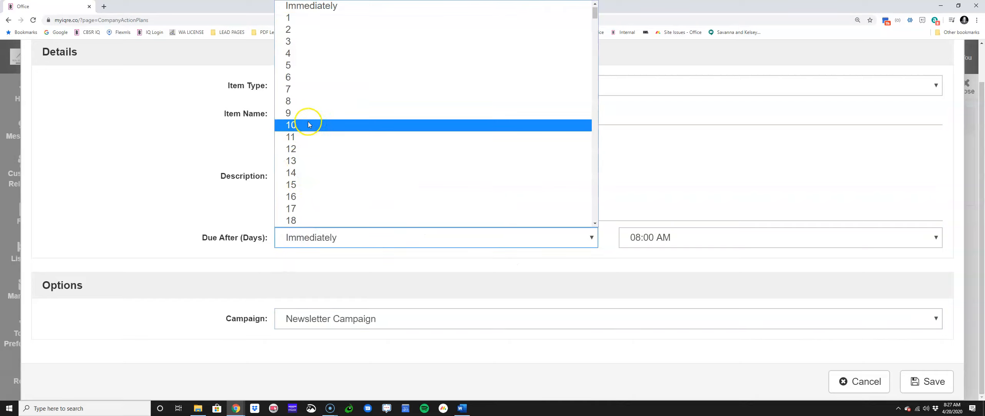
scroll(309, 129, "down", 2)
left_click(313, 96)
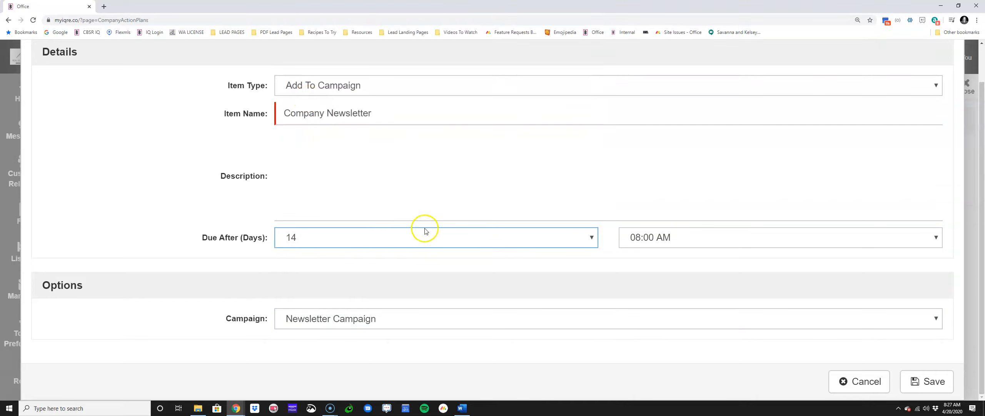
left_click(700, 241)
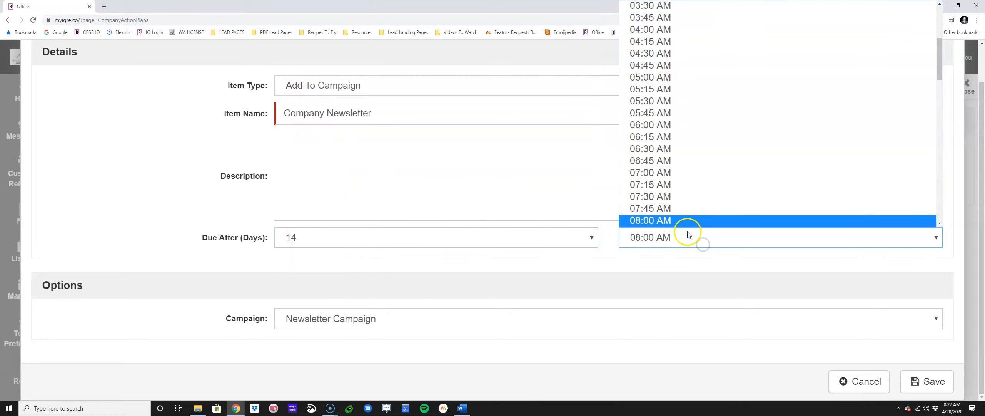
left_click(679, 218)
left_click(920, 374)
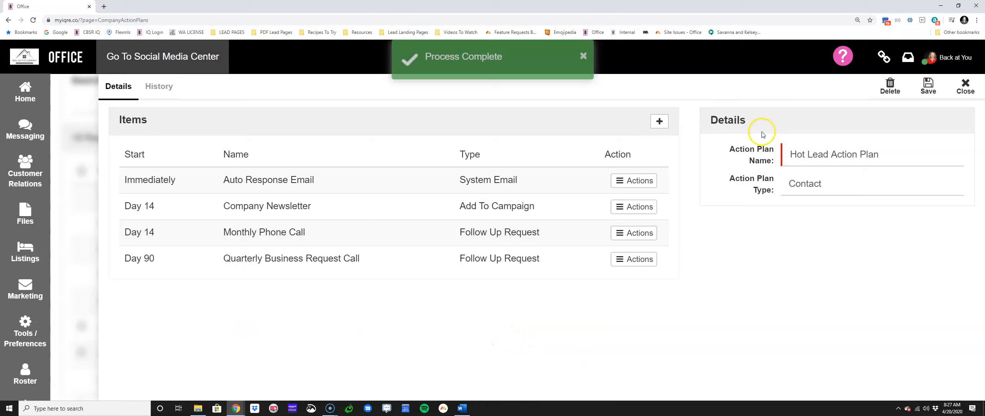
Step: Close the Hot Lead Action Plan and go to the My Action Plans page
left_click(964, 86)
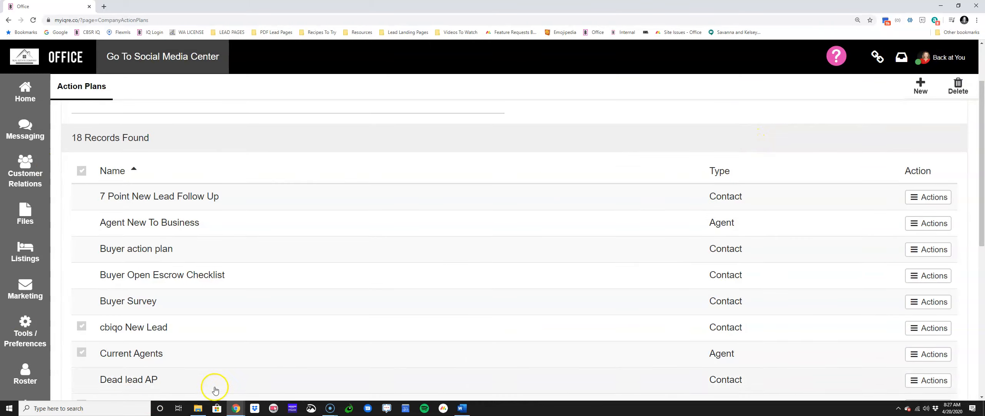
left_click(15, 313)
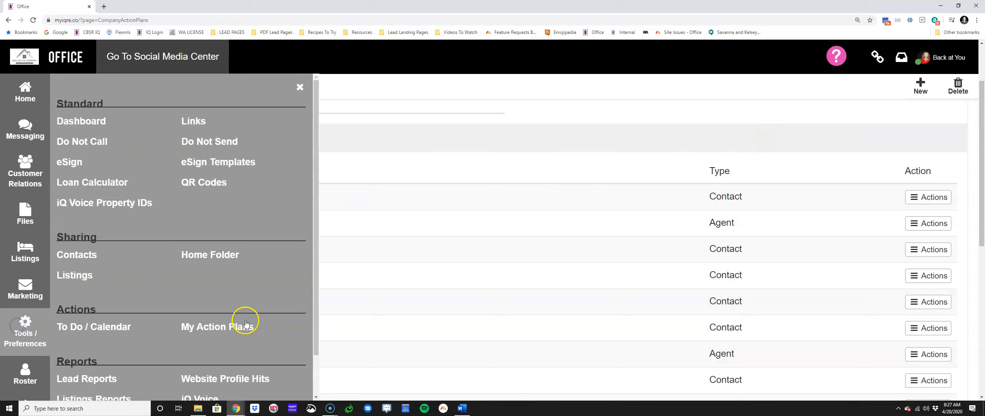
left_click(245, 326)
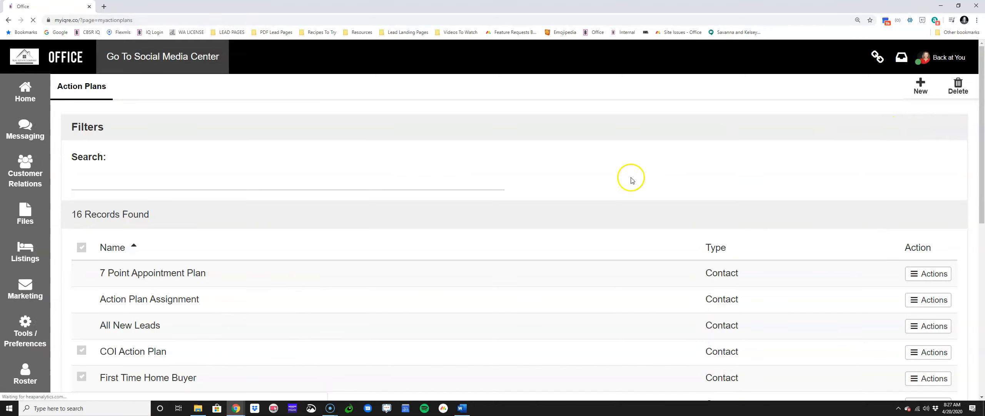
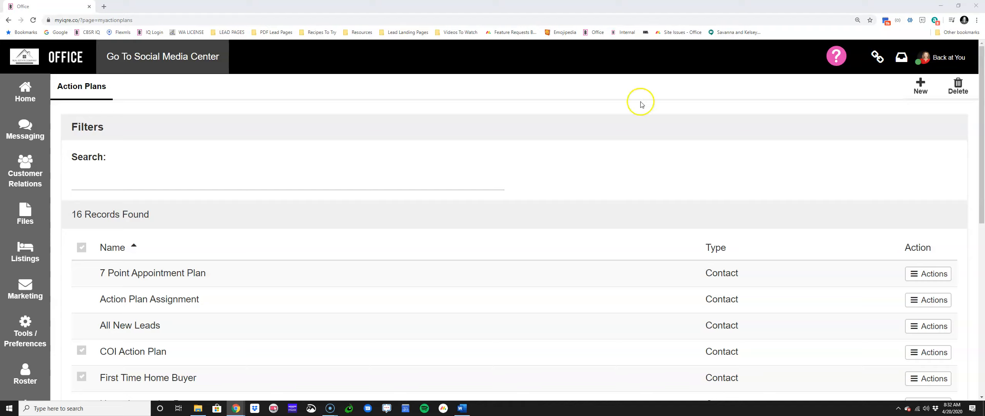
Step: Go to My Contacts / Leads and open the record of the fifth contact in the list to check its action plan notice
left_click(21, 173)
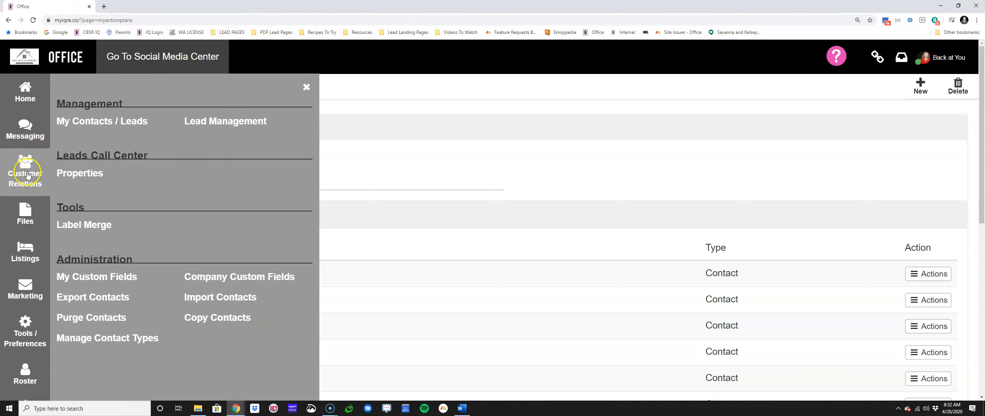
left_click(84, 120)
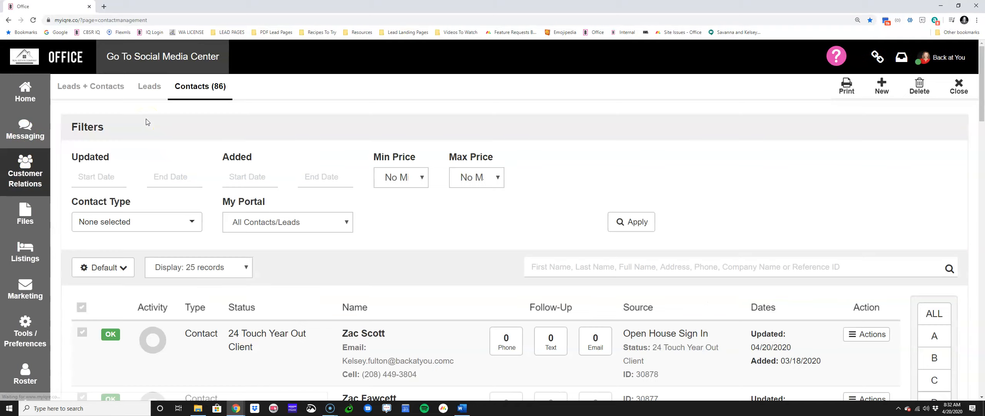
scroll(418, 215, "down", 4)
scroll(418, 219, "down", 4)
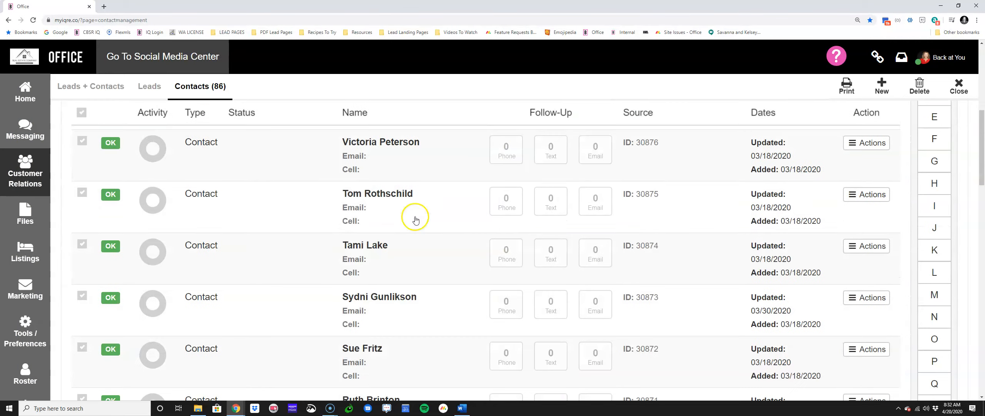
left_click(387, 259)
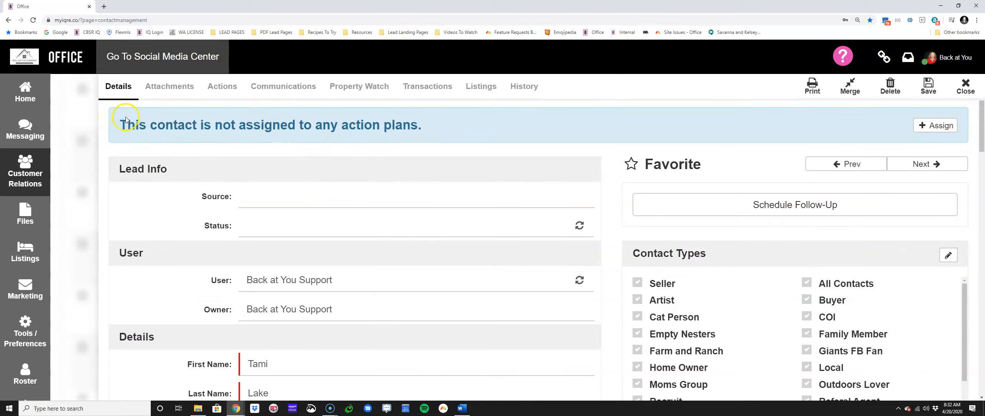
left_click_drag(120, 120, 460, 123)
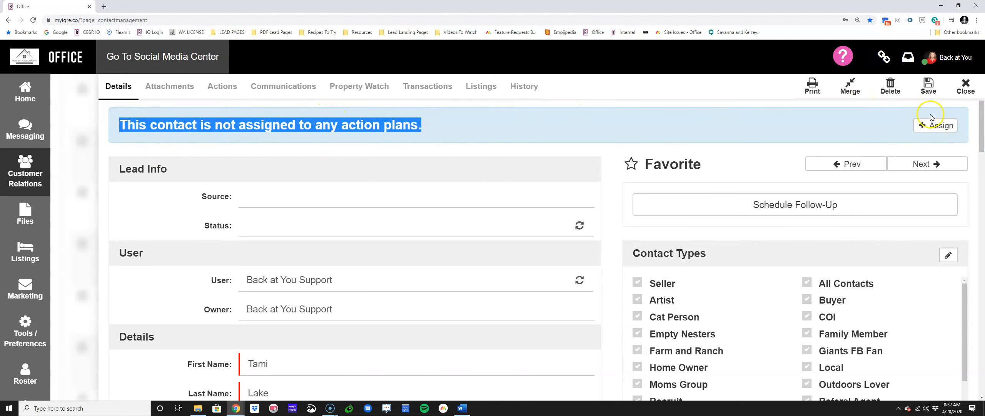
Step: Assign the Hot Lead Action Plan to the open contact
left_click(933, 126)
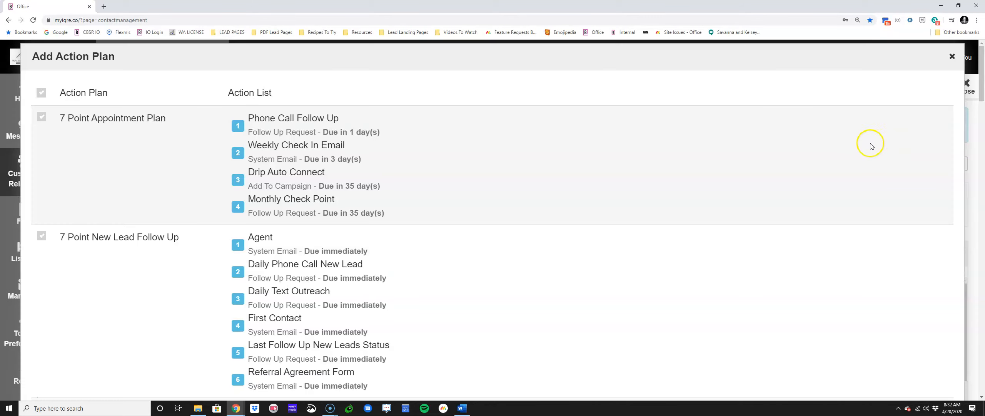
scroll(429, 141, "down", 9)
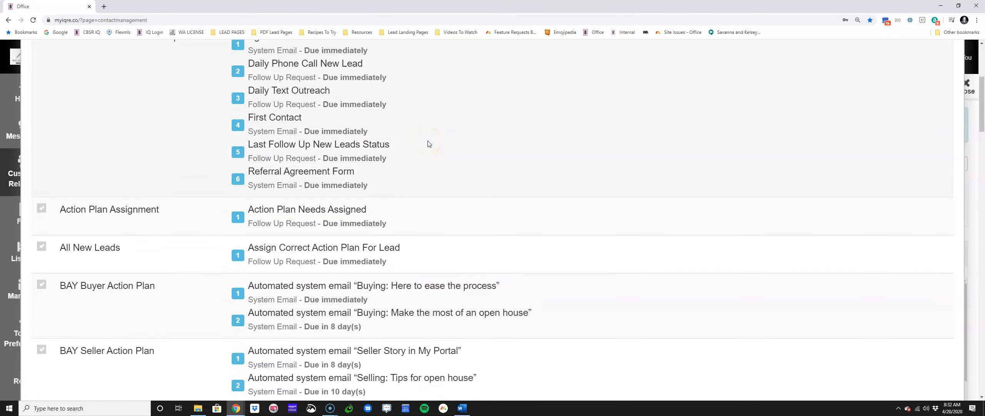
scroll(428, 142, "down", 20)
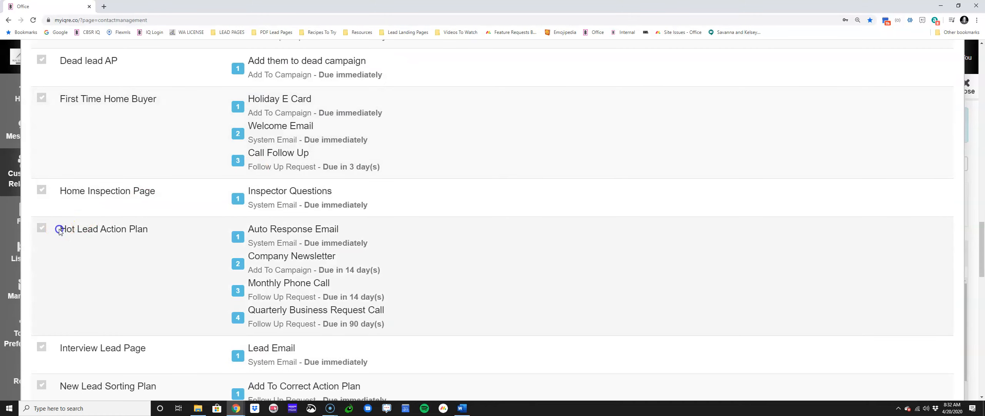
left_click_drag(59, 228, 154, 229)
left_click(42, 227)
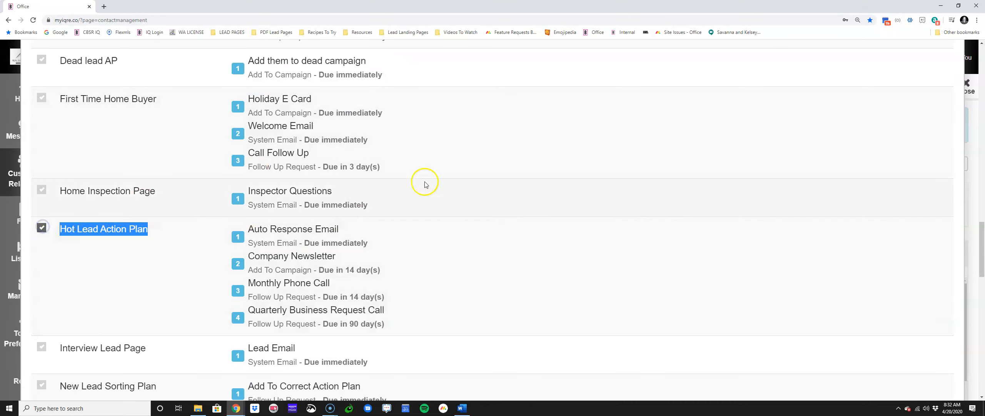
scroll(835, 242, "down", 20)
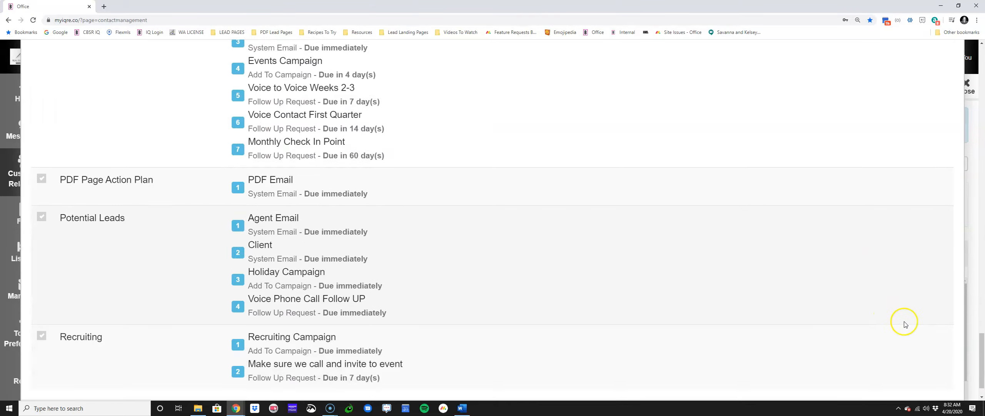
left_click(933, 380)
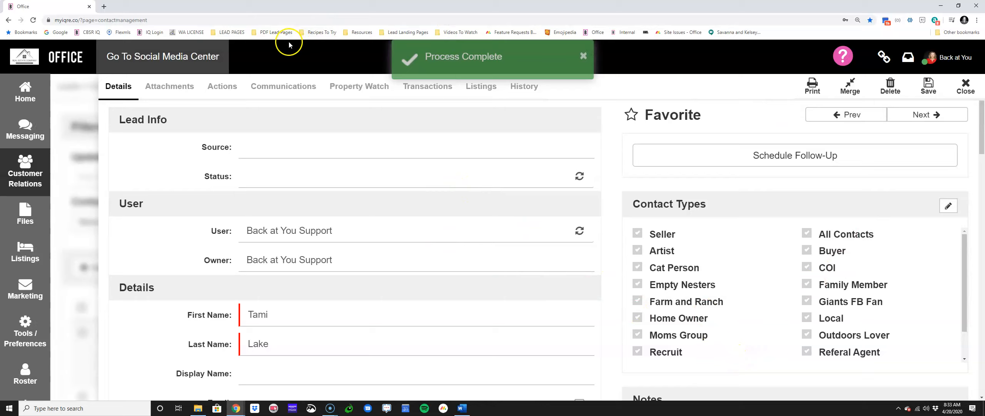
Step: Review the contact's scheduled Hot Lead Action Plan items, including the Auto Response Email, and look at its communications
left_click(214, 88)
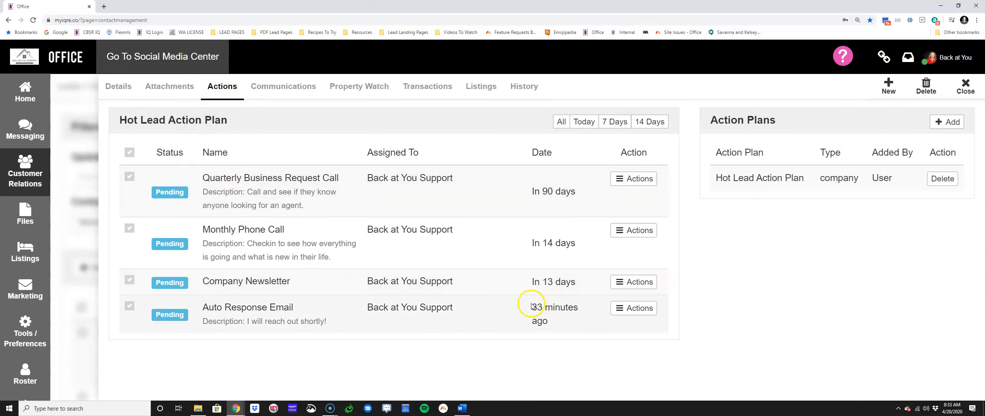
left_click(296, 87)
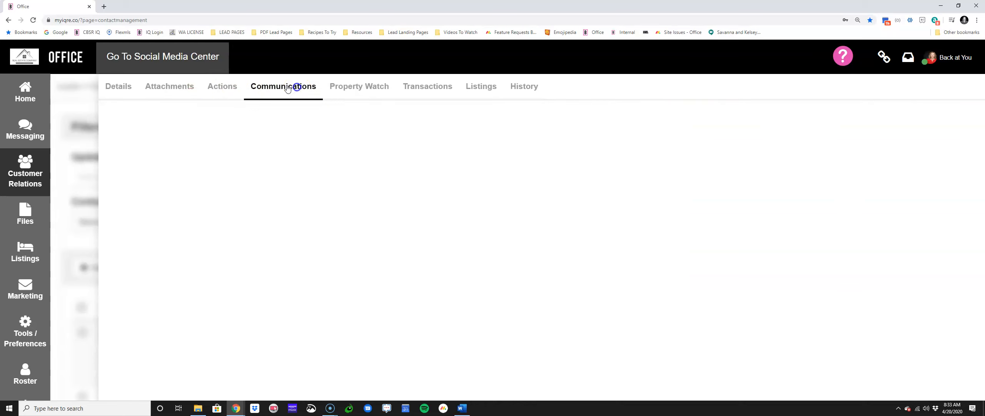
left_click(216, 85)
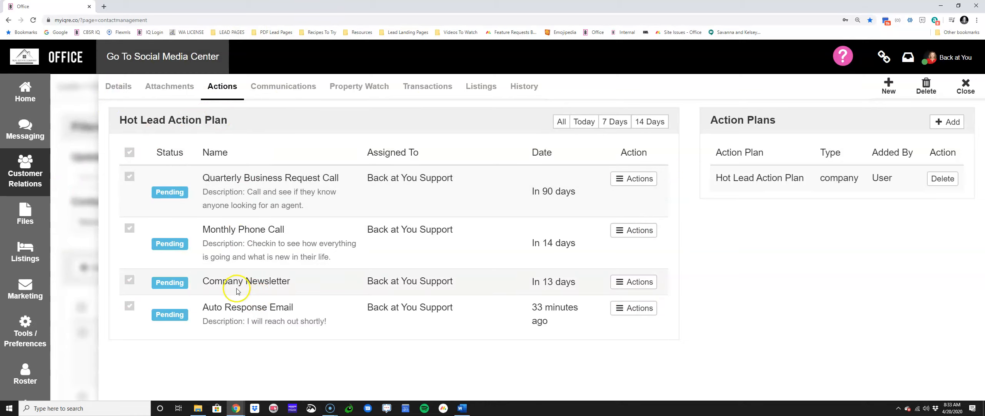
left_click_drag(204, 307, 293, 307)
Step: Fill in the contact's primary email address in the details and save the record
left_click(118, 85)
scroll(223, 240, "down", 4)
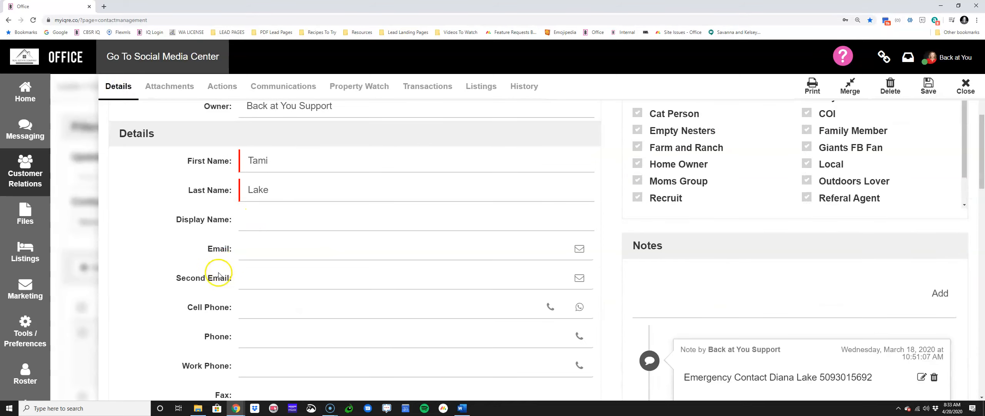
left_click_drag(208, 248, 256, 247)
left_click(255, 246)
type("demo@demo.")
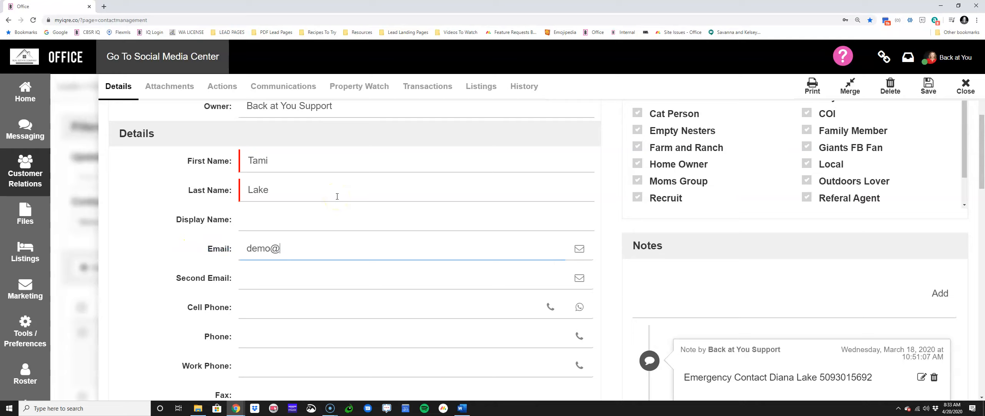
type("com")
left_click(928, 87)
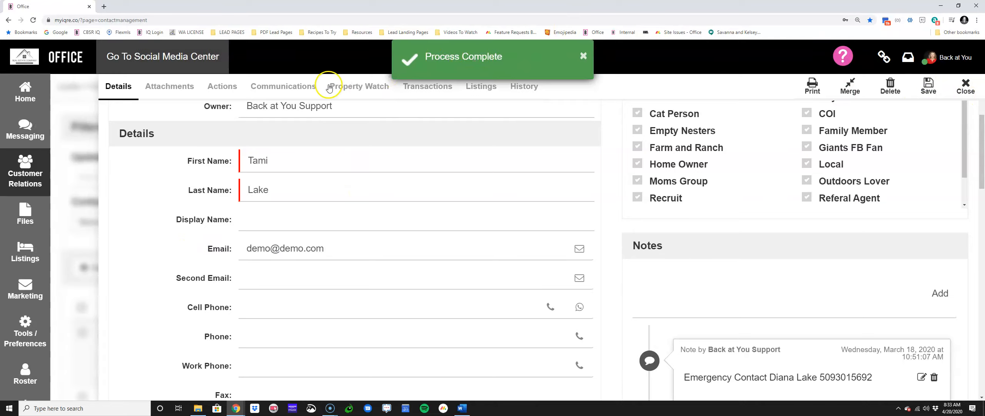
Step: Recheck the contact's communications, scheduled actions and details, and close the record
left_click(299, 86)
left_click(229, 86)
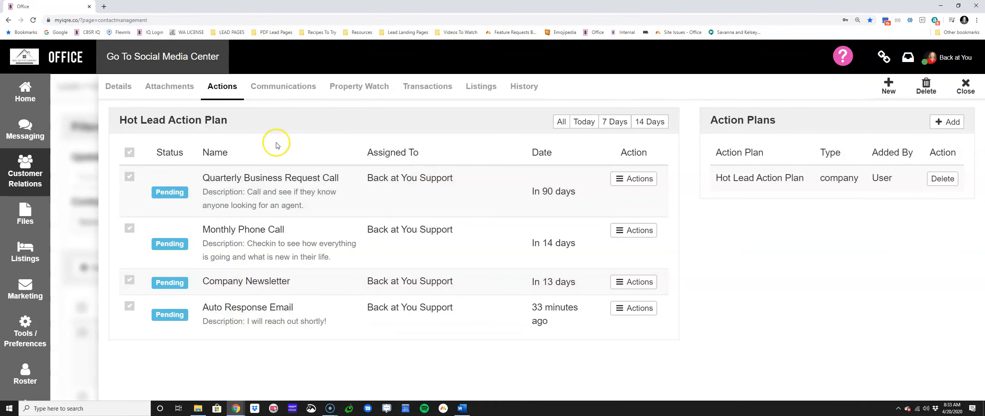
left_click(118, 86)
scroll(202, 134, "down", 2)
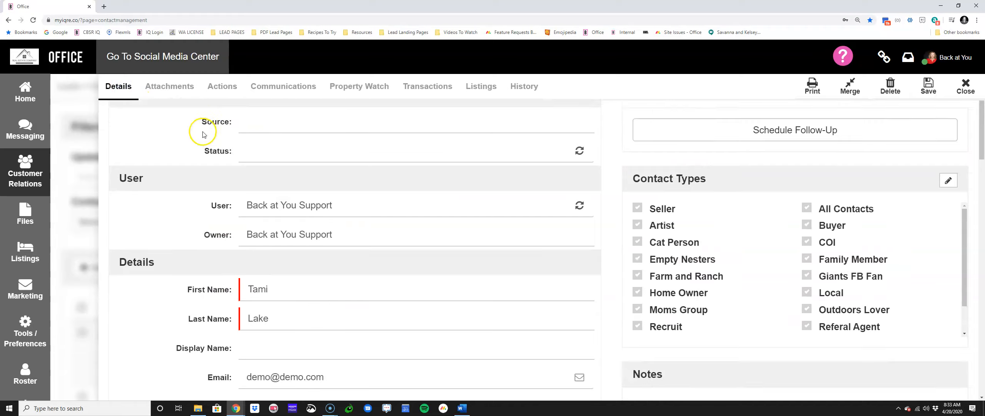
scroll(203, 134, "down", 3)
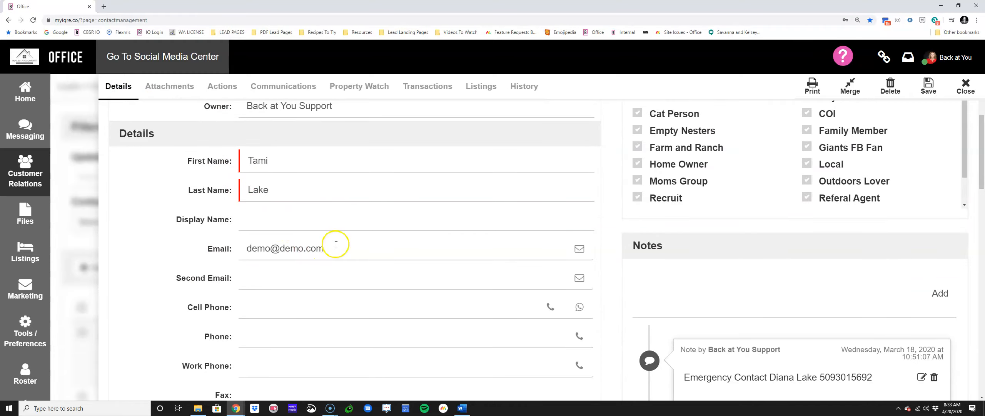
left_click(965, 86)
Step: Look through the contacts list and filter it by the contact type COI
scroll(156, 142, "down", 4)
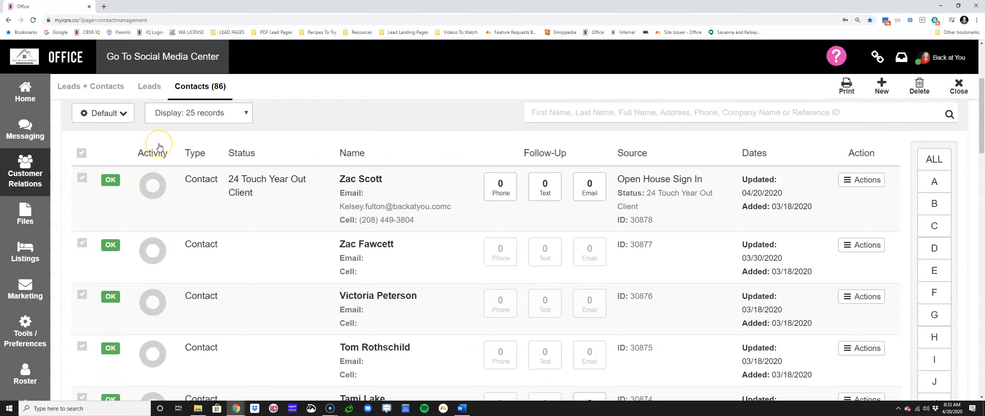
scroll(158, 143, "down", 3)
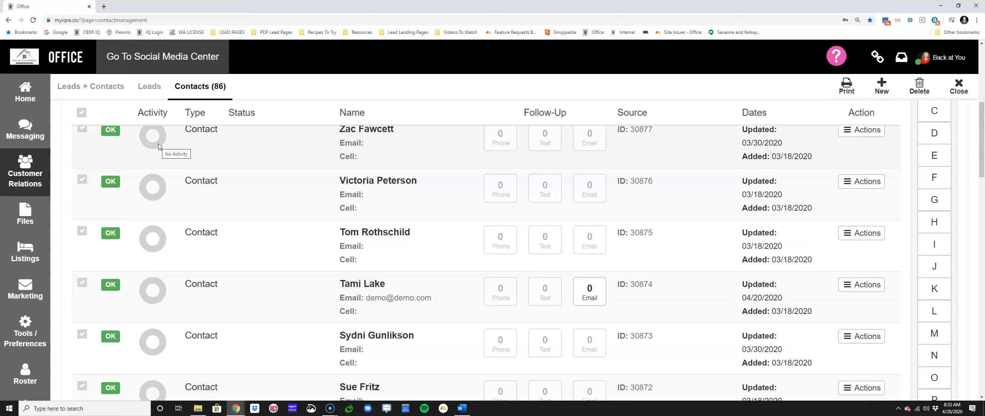
left_click(186, 137)
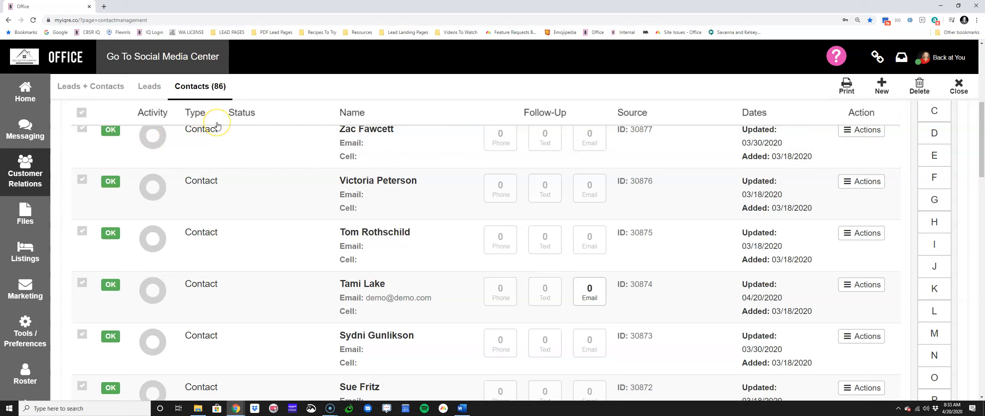
scroll(257, 123, "up", 5)
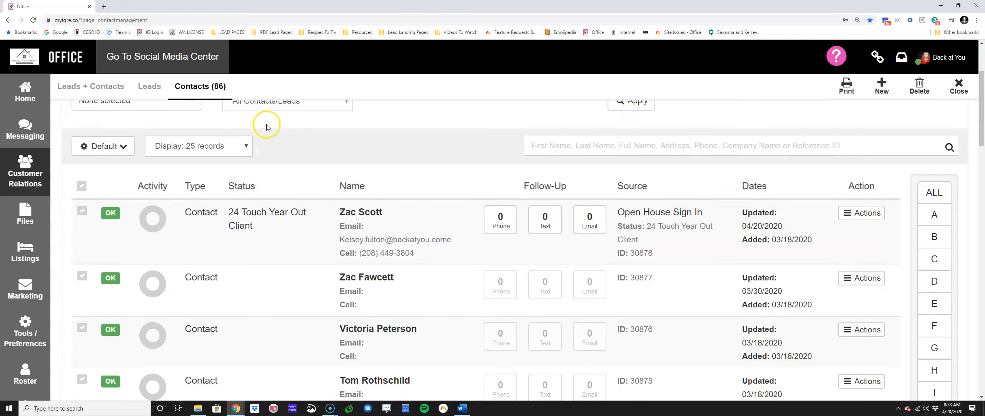
left_click(164, 227)
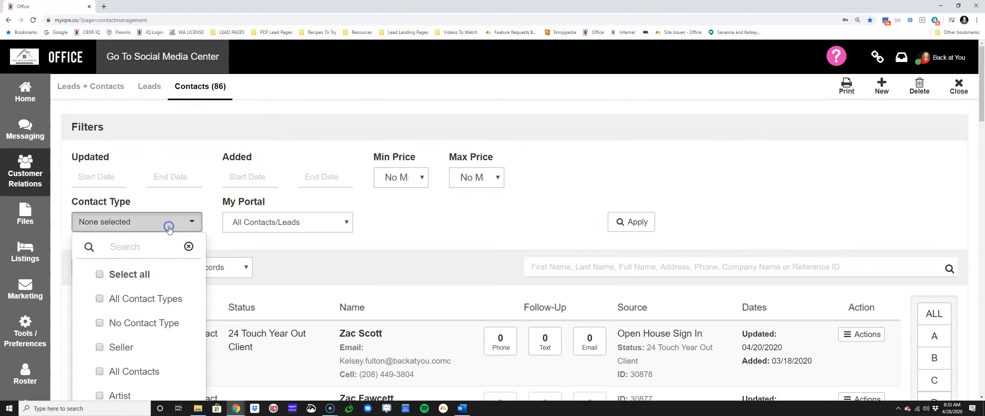
scroll(164, 227, "down", 3)
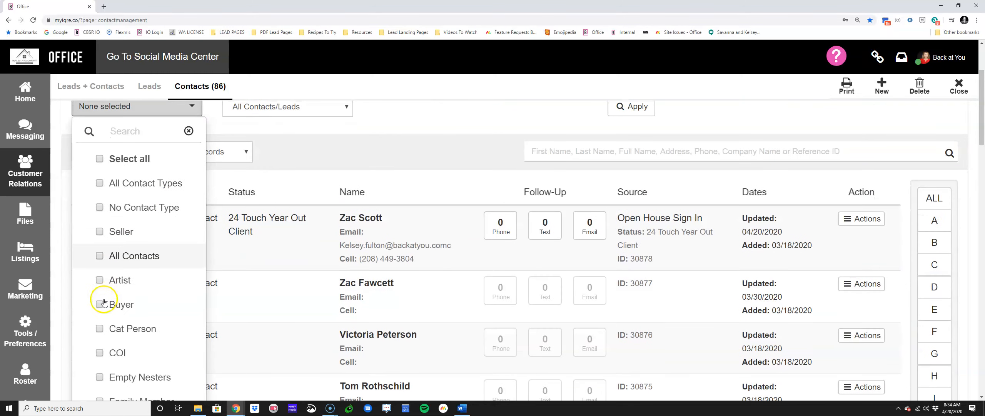
scroll(106, 286, "down", 1)
left_click(103, 314)
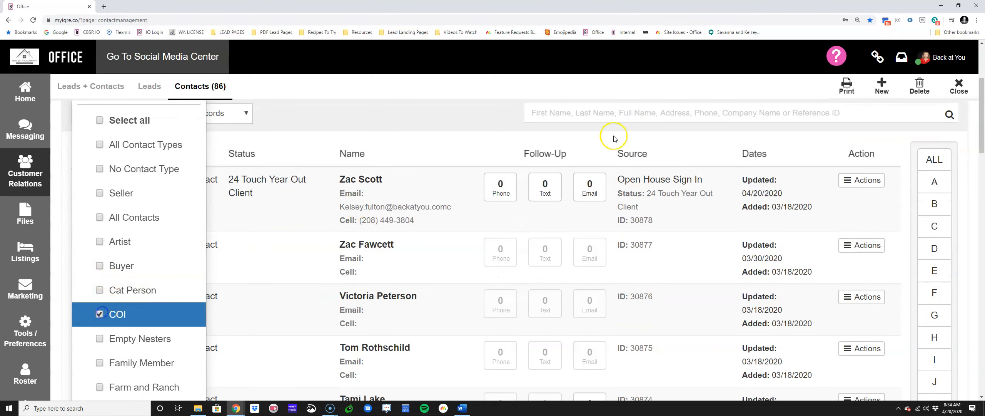
left_click(459, 126)
scroll(458, 126, "up", 4)
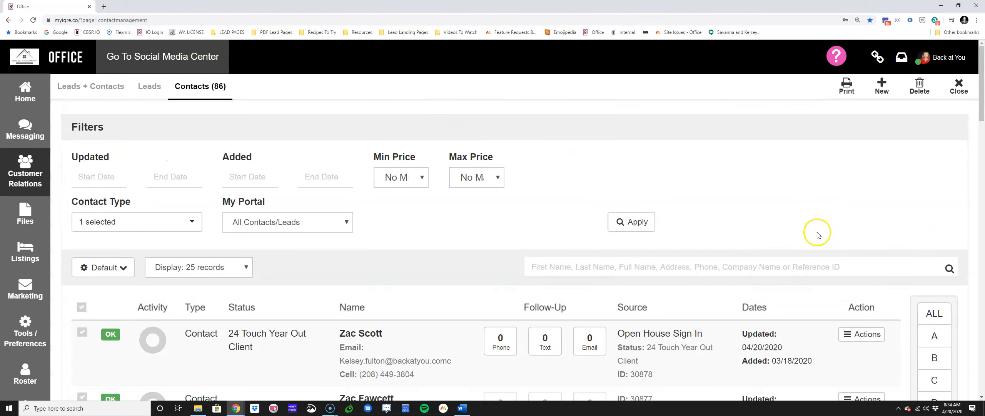
left_click(638, 222)
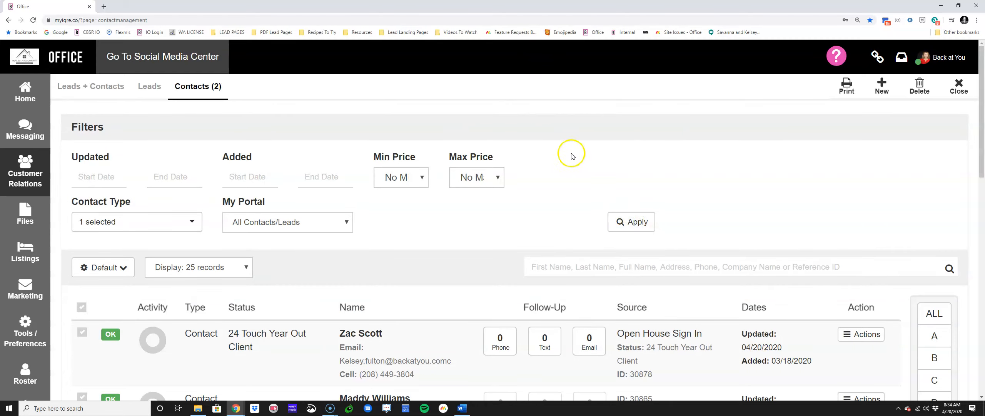
scroll(557, 147, "down", 5)
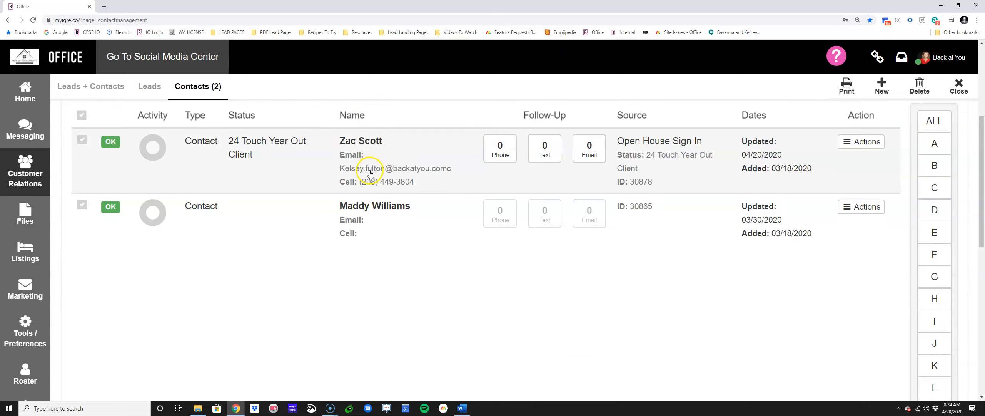
Step: Go to the home dashboard, open the full Contacts/Leads list from there, and return to the dashboard's To Do Gauge
scroll(417, 156, "up", 2)
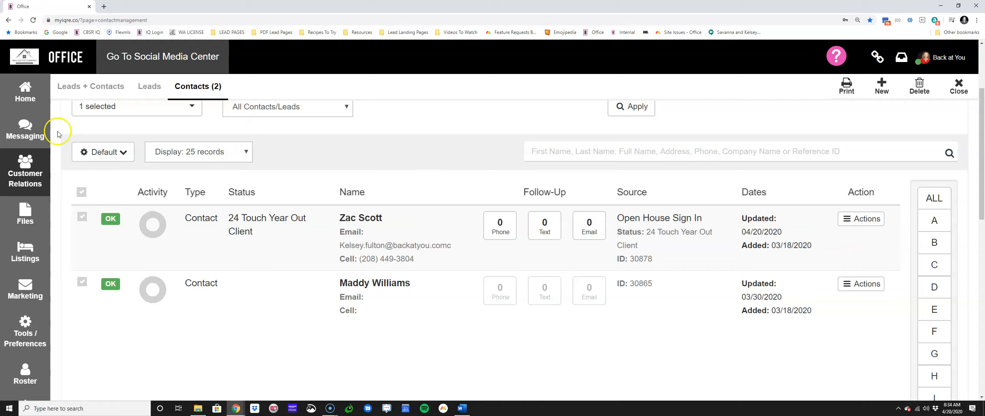
left_click(26, 89)
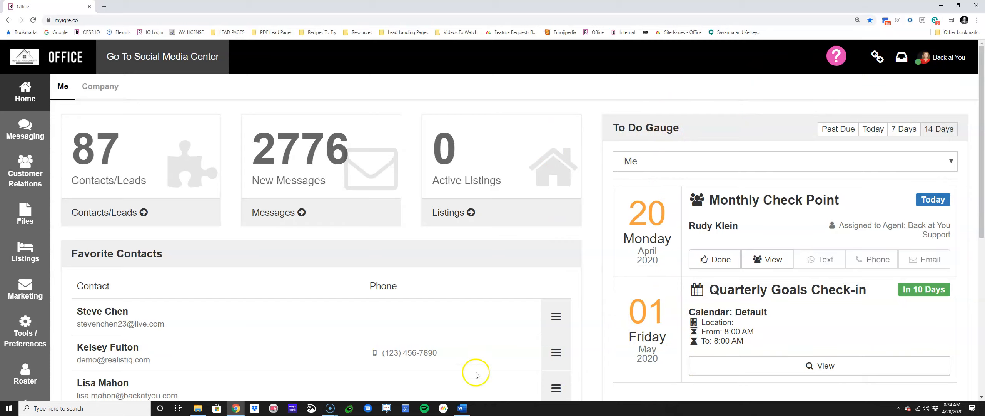
left_click(121, 212)
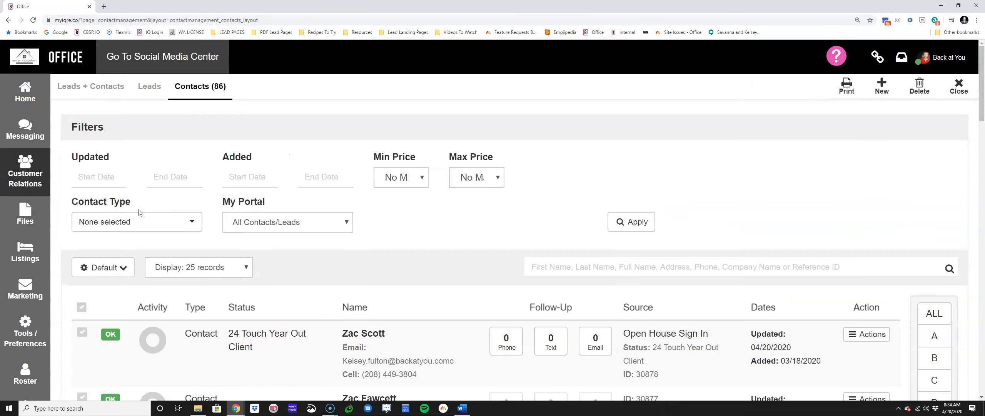
scroll(298, 323, "down", 2)
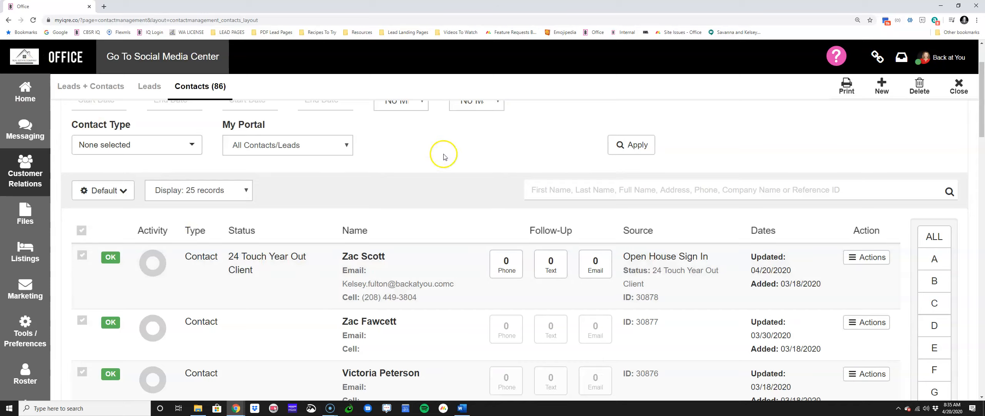
left_click(25, 88)
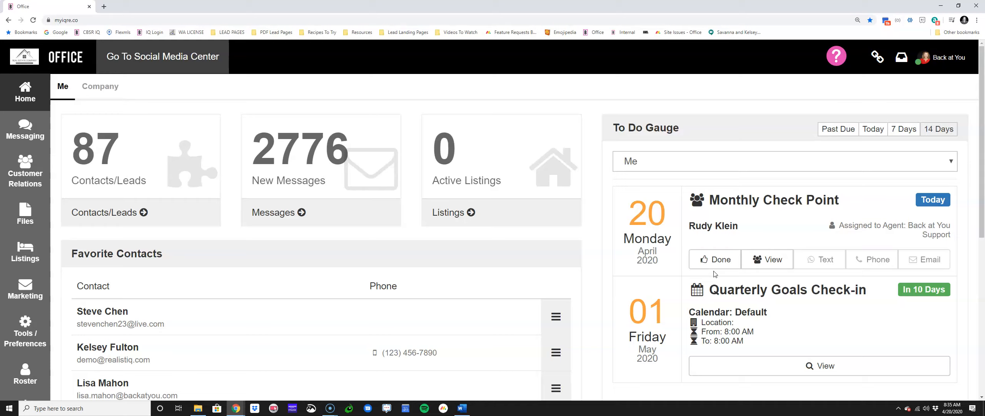
Step: Open the completion form of the Monthly Check Point to-do, review its notes area and follow-up fields, and close it without saving
left_click(710, 259)
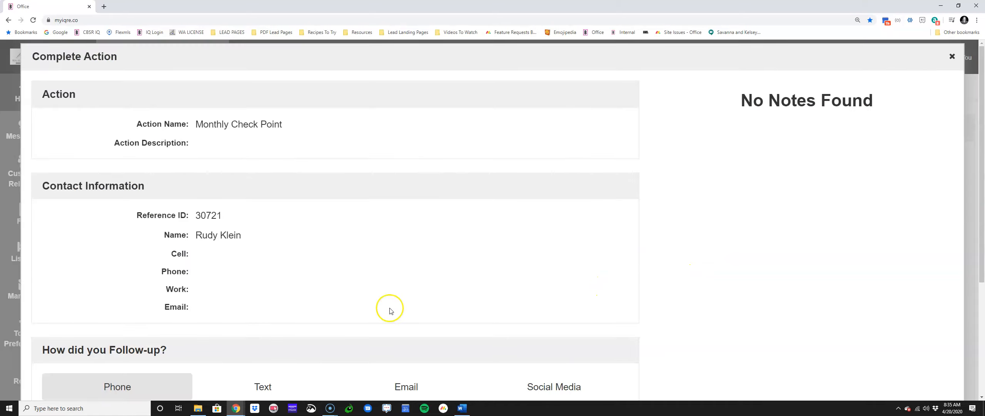
left_click_drag(732, 101, 783, 145)
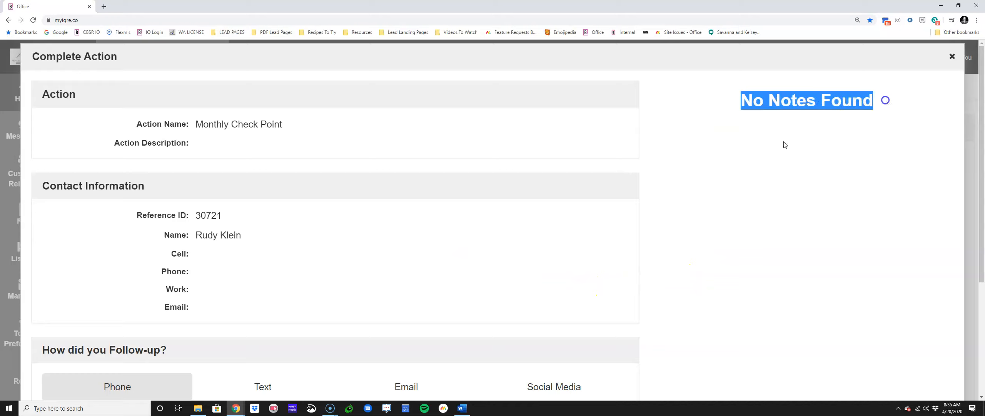
scroll(117, 301, "down", 4)
left_click(67, 289)
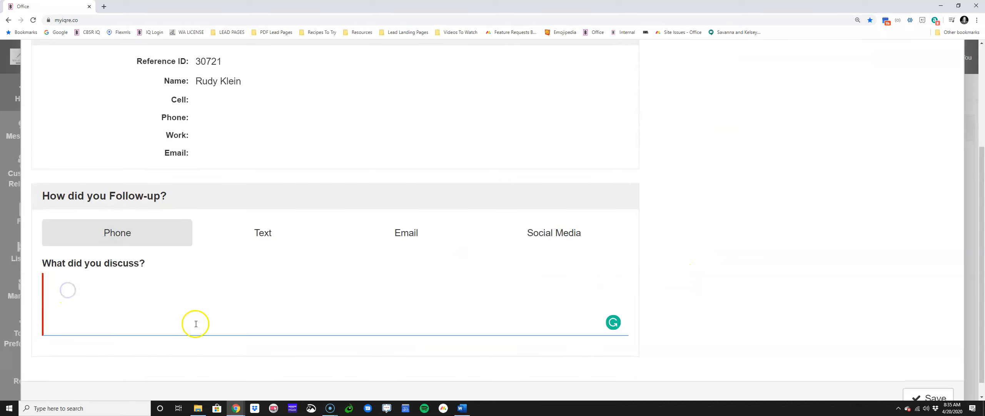
scroll(641, 195, "up", 4)
left_click_drag(710, 99, 721, 268)
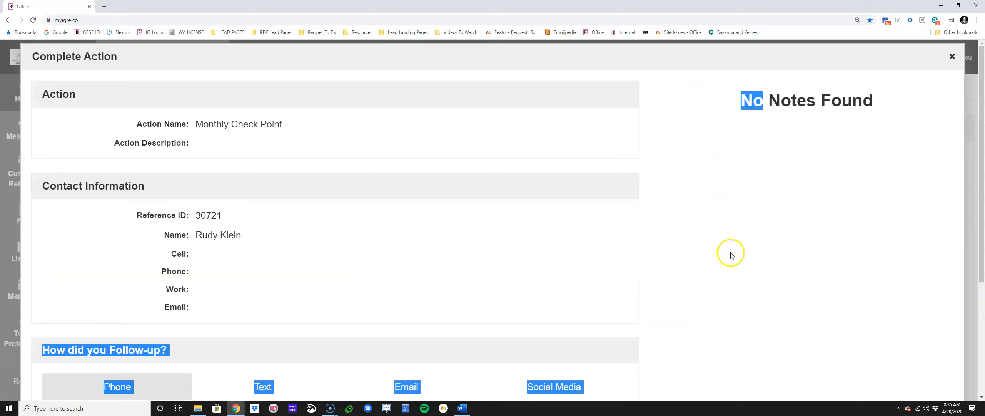
left_click(952, 56)
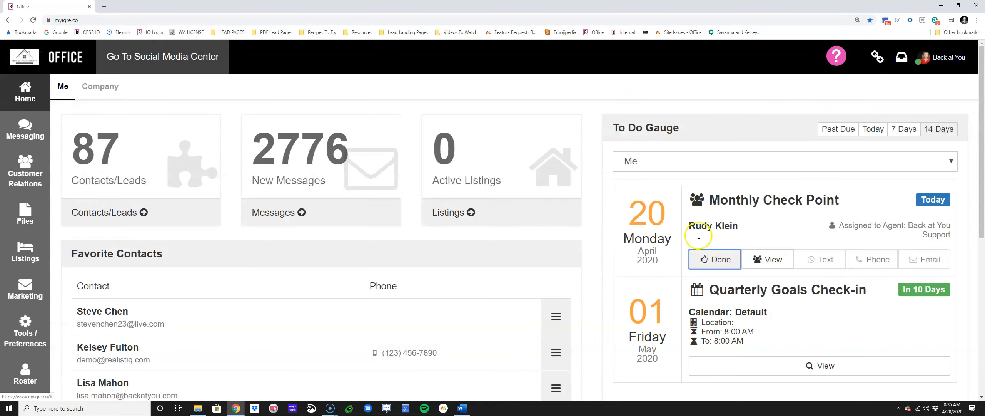
Step: Start completing the Monthly Check Point to-do and set the follow-up method to Text
left_click(720, 253)
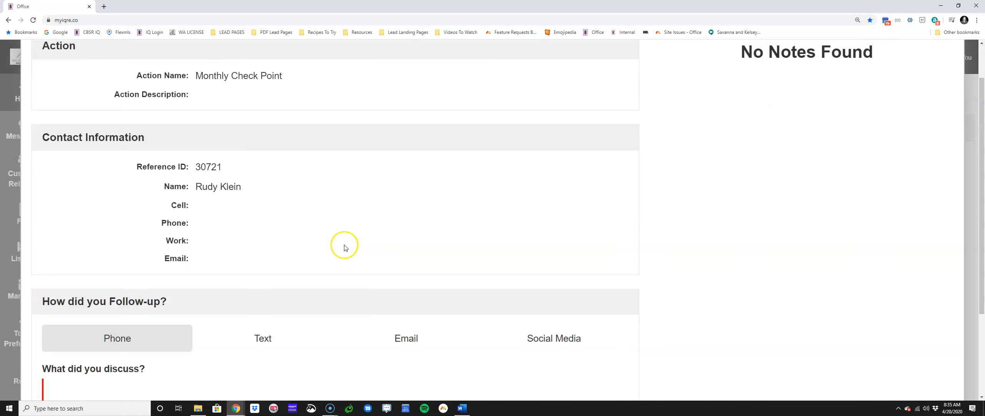
scroll(345, 244, "down", 3)
left_click(270, 218)
left_click(286, 277)
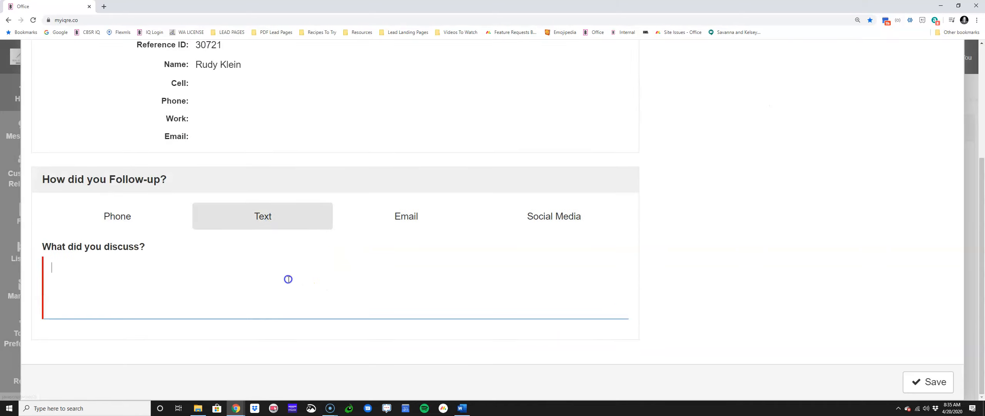
Step: Enter a discussion note saying the contact was texted to see how his new grandbaby was, and save the completed action
type("Texted Rudy to s")
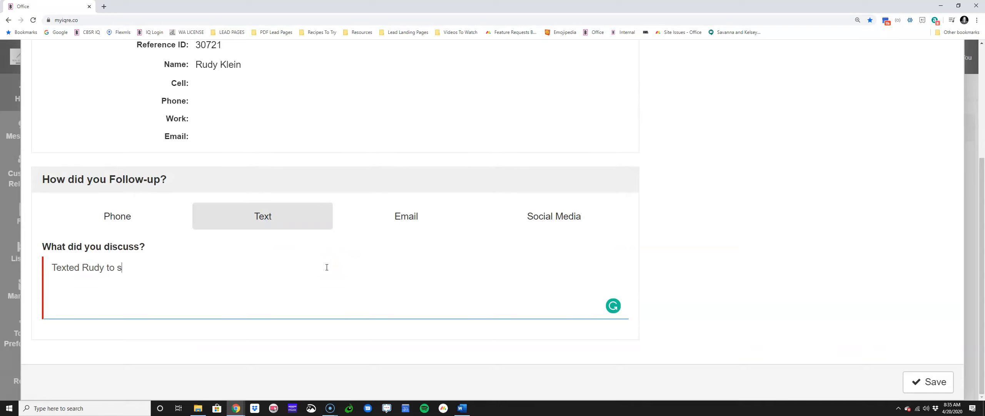
type("ee how his new gradba")
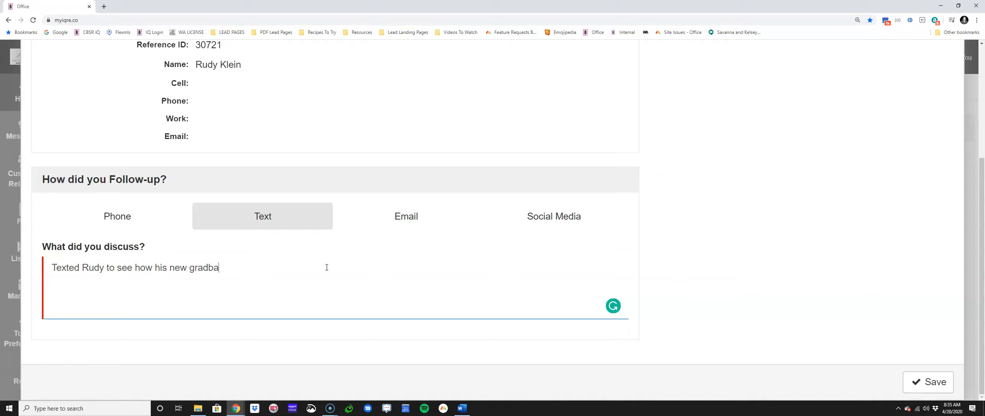
key("BackSpace")
key("BackSpace")
type("ngdbaby was!")
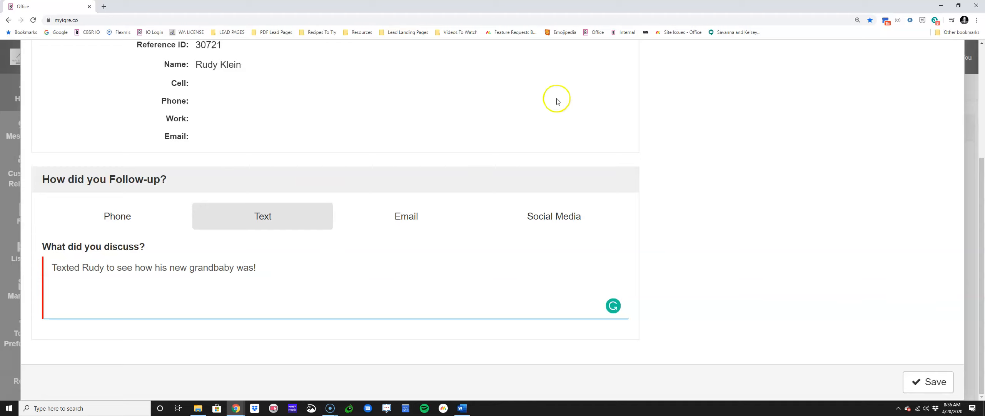
left_click(931, 381)
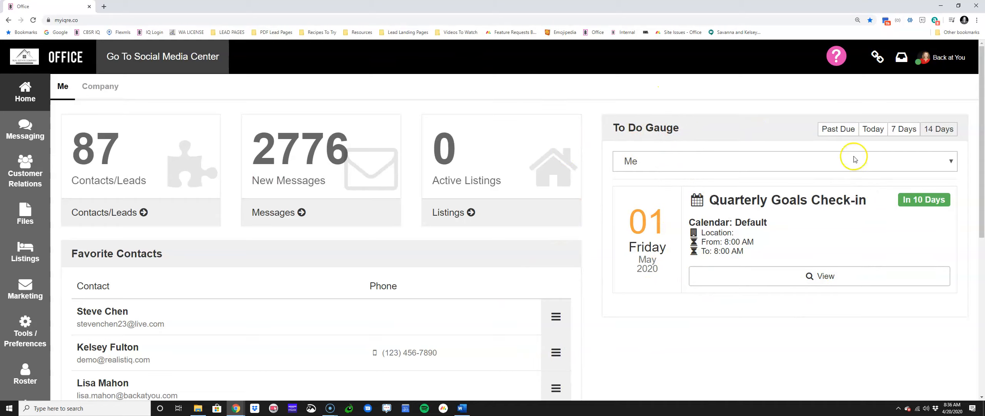
Step: Open the followed-up contact's record from the Contacts/Leads list, check its details and notes, and close it
left_click(107, 214)
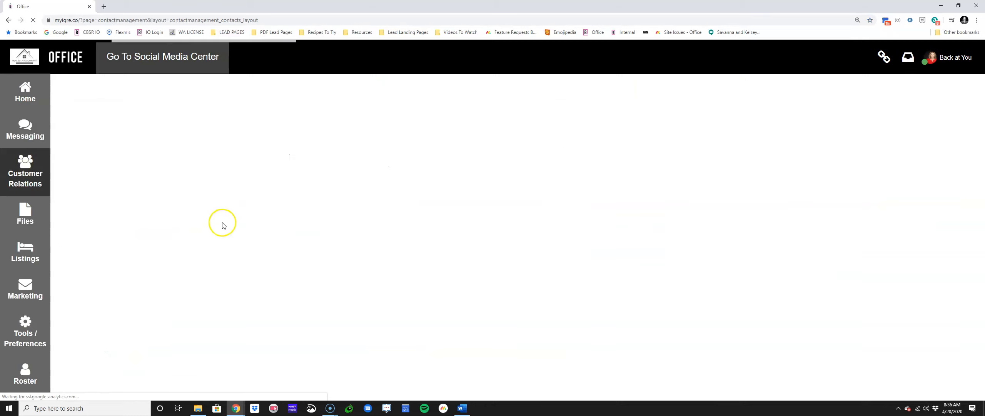
scroll(444, 227, "down", 15)
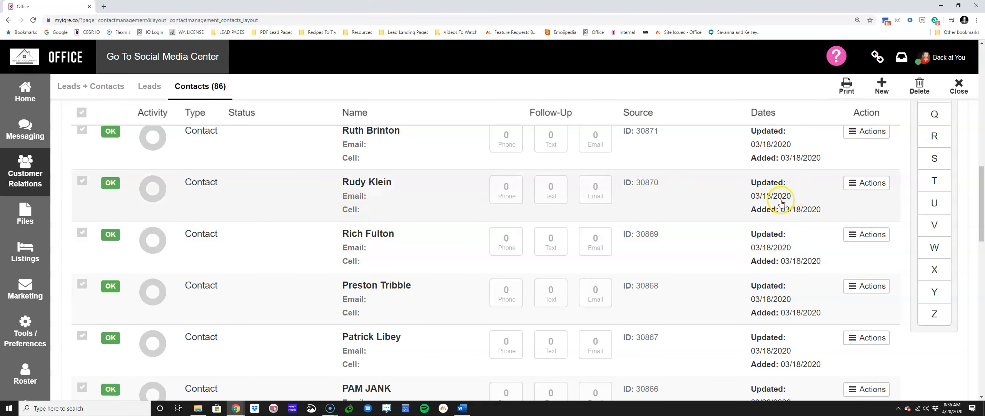
left_click(403, 203)
scroll(464, 211, "down", 5)
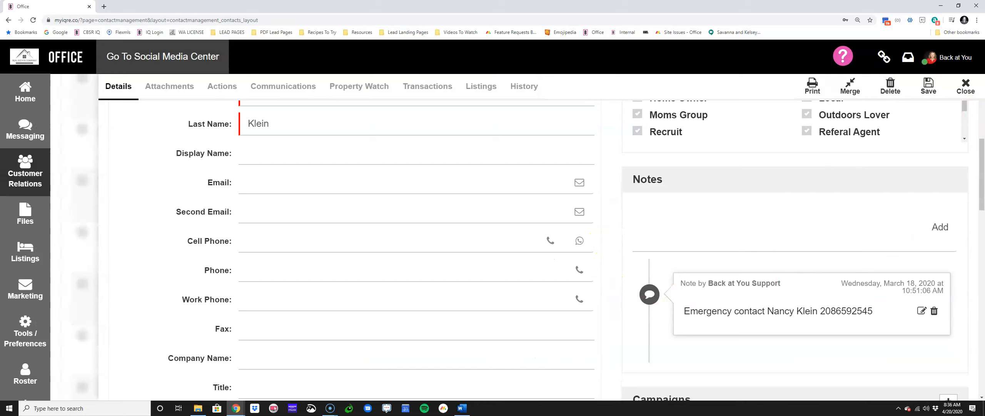
left_click(963, 92)
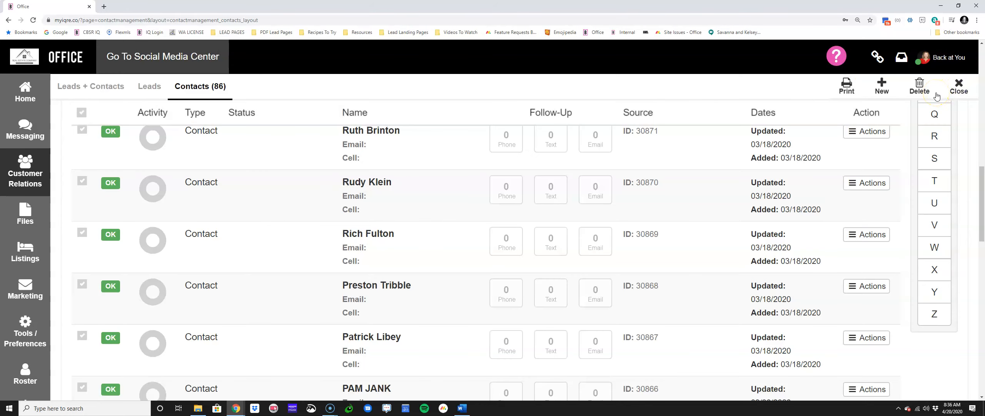
scroll(626, 215, "up", 10)
scroll(625, 218, "up", 1)
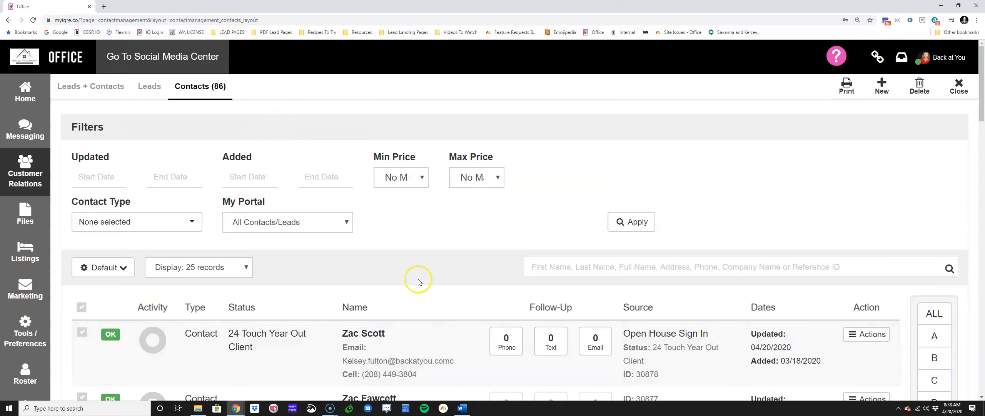
Step: Return to the home dashboard and look over the To Do Gauge, Favorite Contacts and Recent Contact Activity
left_click(11, 332)
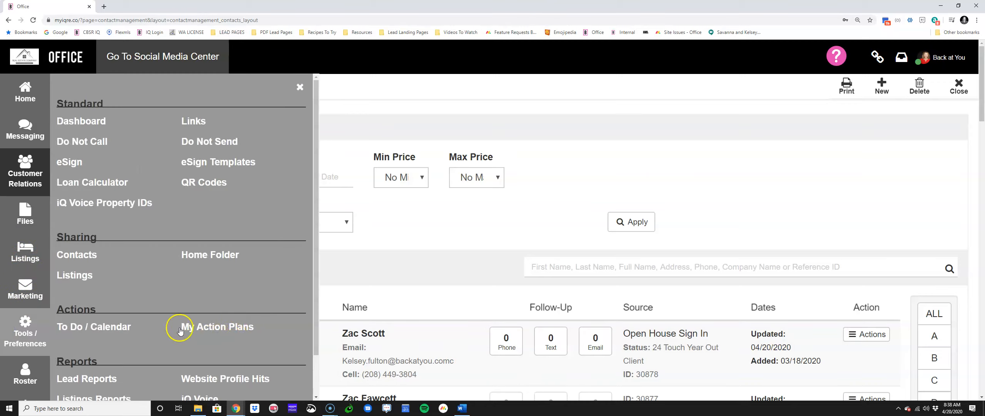
left_click(37, 100)
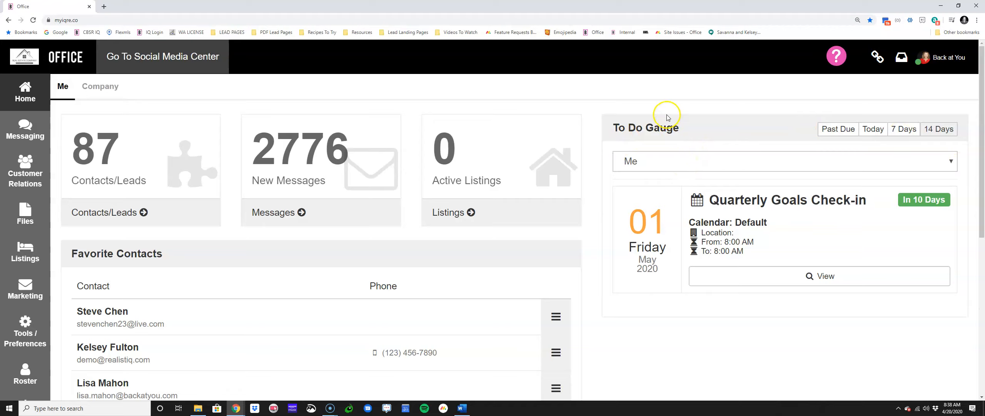
scroll(512, 226, "down", 4)
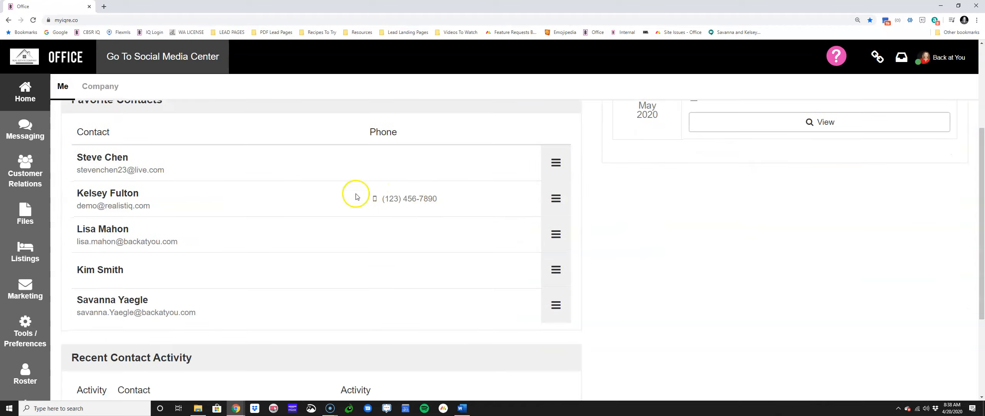
scroll(404, 288, "down", 4)
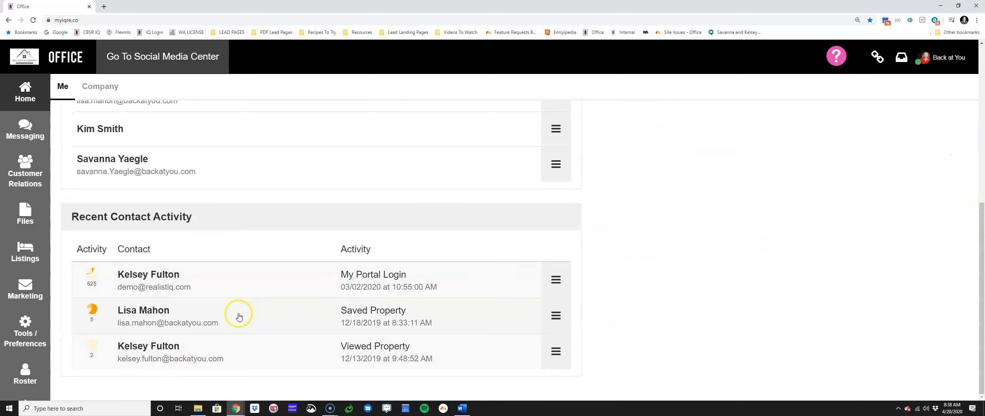
scroll(656, 259, "up", 8)
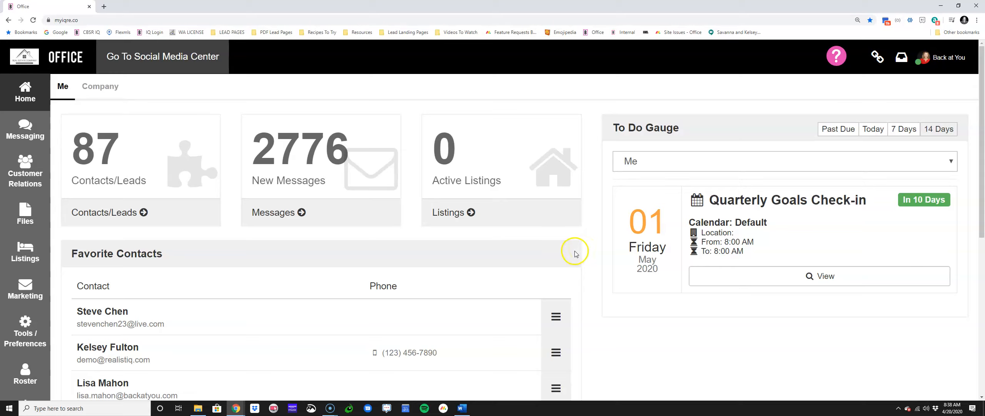
Step: Open the preferences of your own agent profile and examine the Notify Tasks Due By Email and By Text settings
left_click(950, 63)
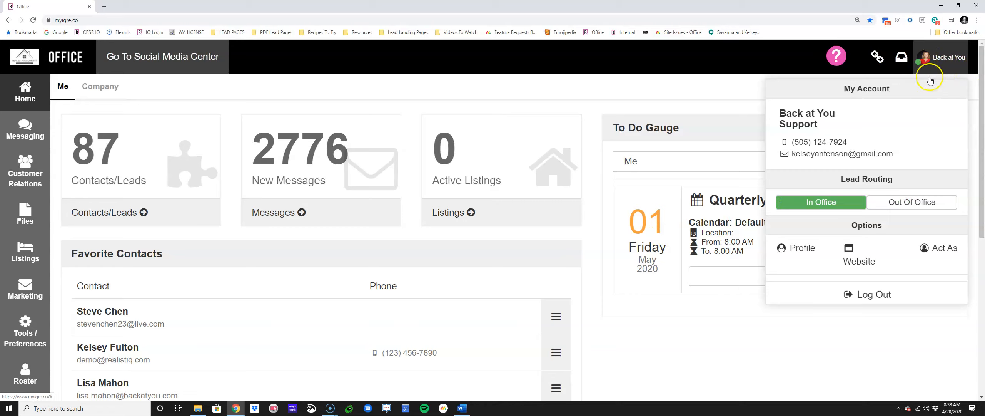
left_click(796, 245)
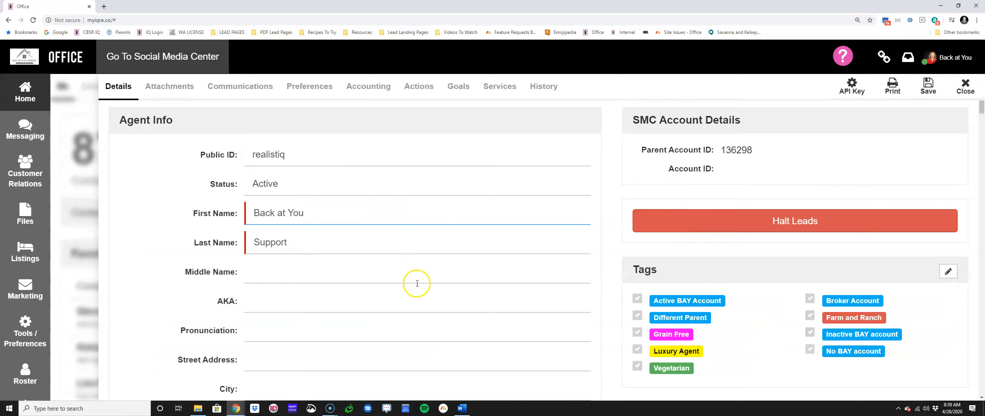
left_click(312, 87)
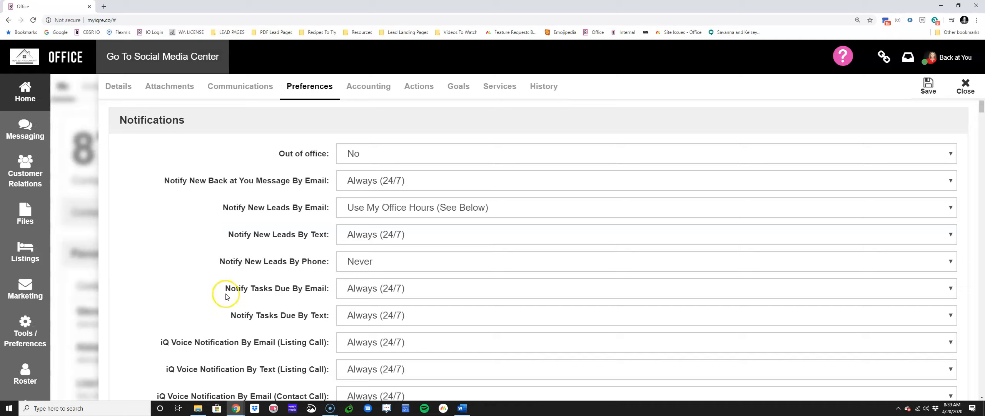
left_click_drag(227, 288, 330, 289)
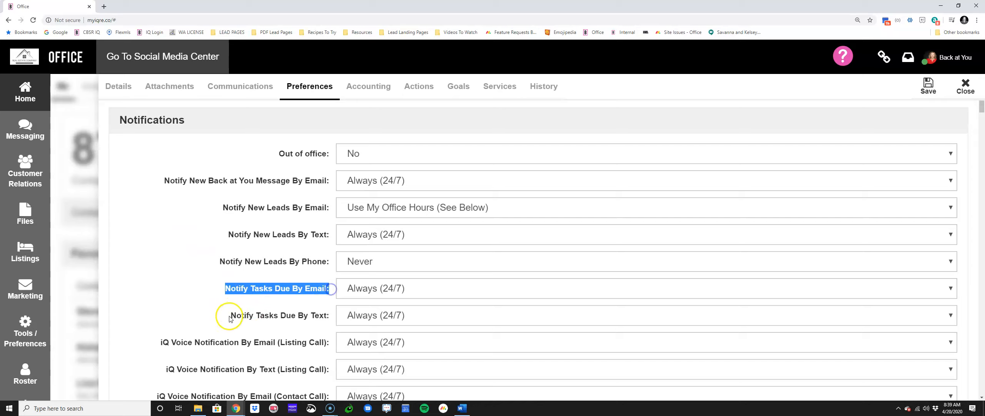
left_click_drag(229, 319, 330, 316)
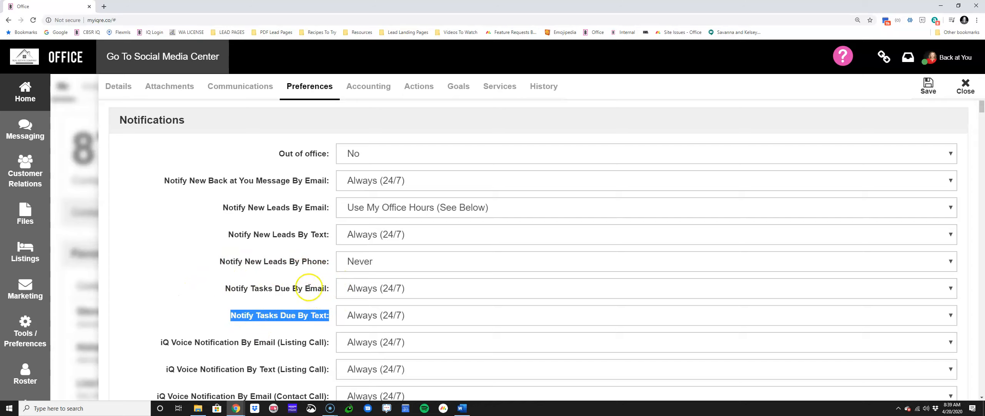
left_click_drag(224, 288, 330, 288)
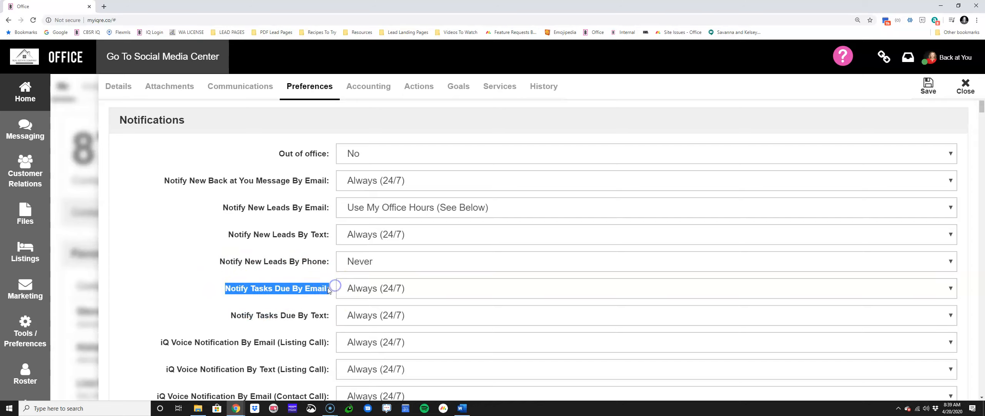
left_click_drag(231, 316, 327, 316)
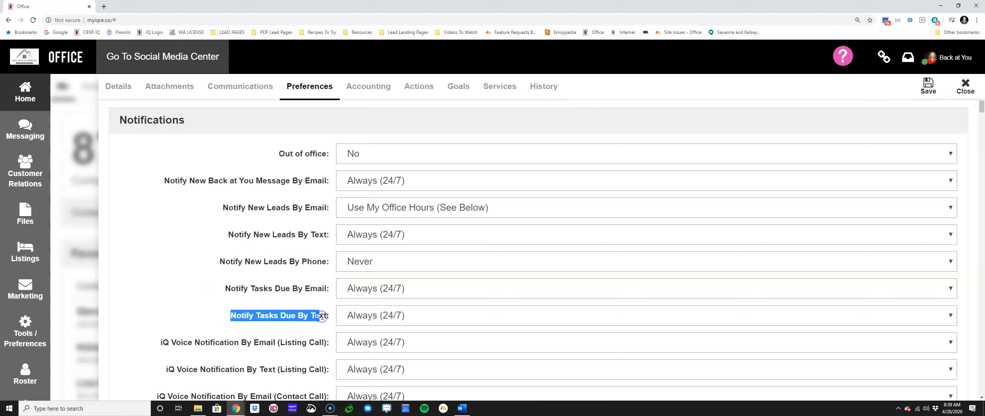
left_click(323, 316)
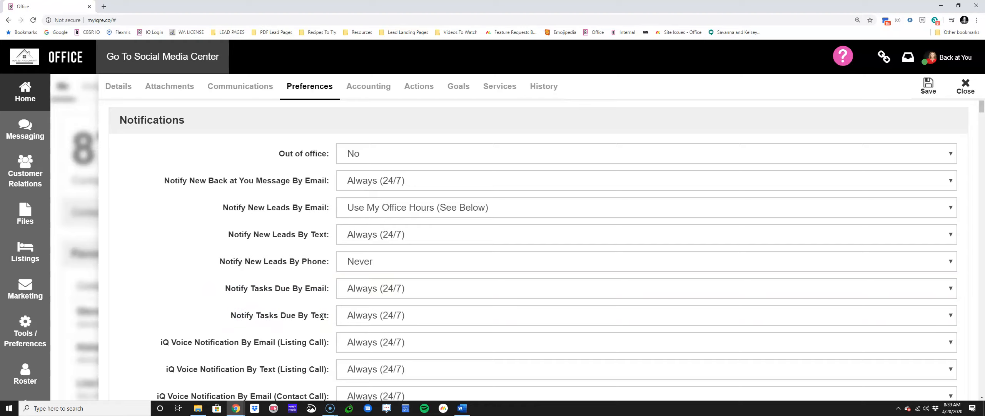
Step: Set the default New Lead Action Plan to 7 Point New Lead Follow Up, save the preferences and close the profile
scroll(241, 288, "down", 4)
scroll(243, 288, "down", 10)
left_click_drag(117, 123, 264, 132)
left_click_drag(241, 217, 331, 215)
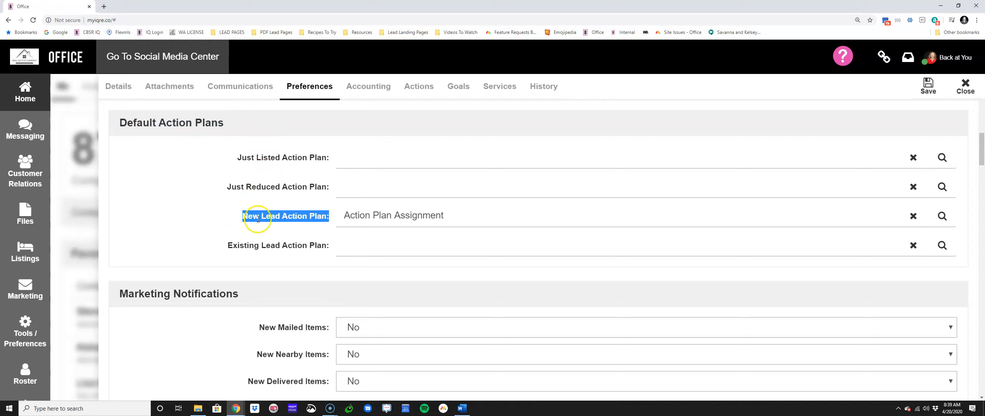
left_click_drag(265, 214, 372, 213)
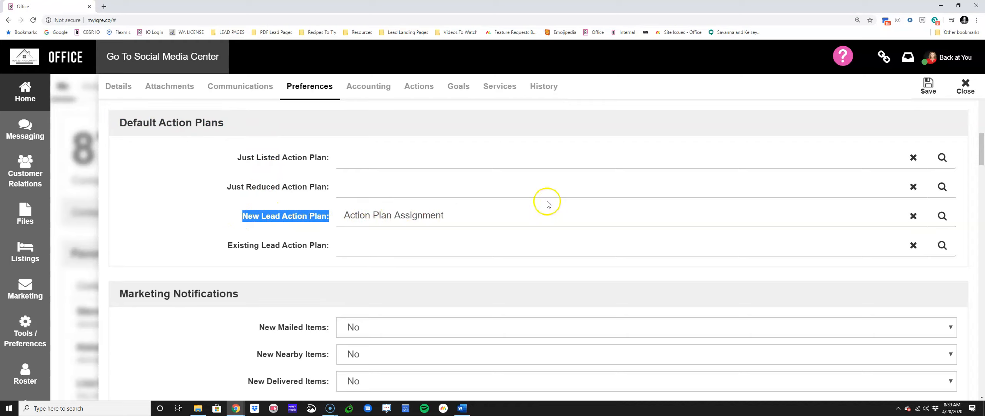
left_click(942, 215)
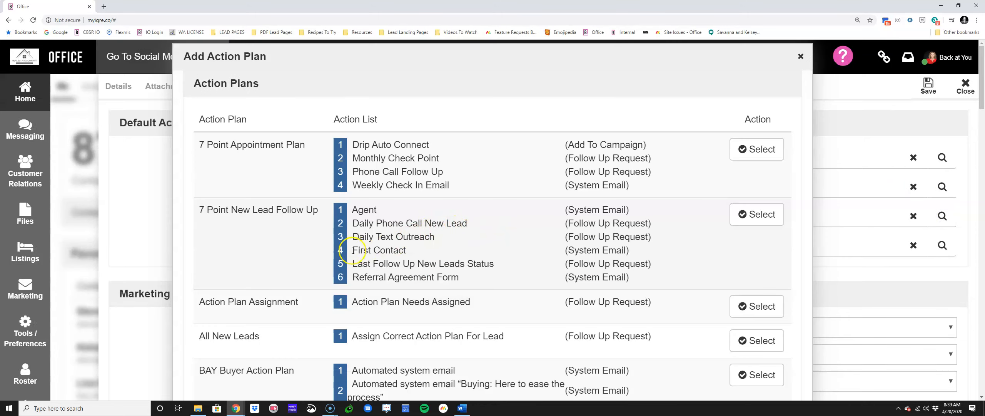
left_click(776, 213)
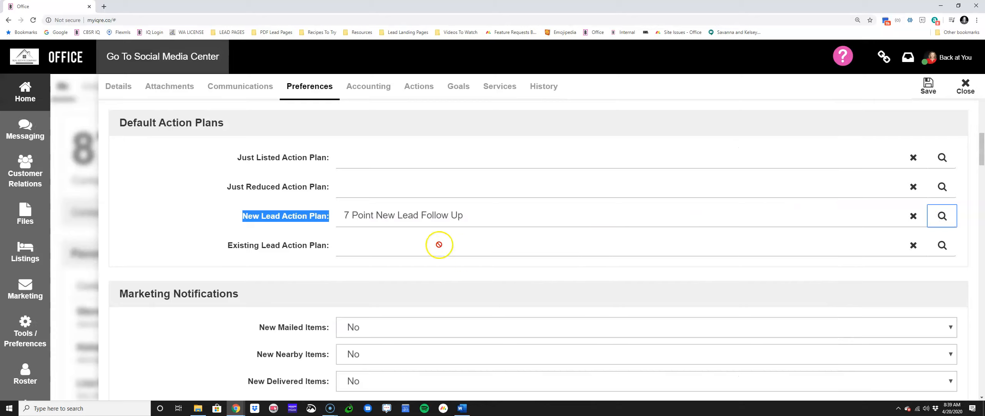
left_click(930, 87)
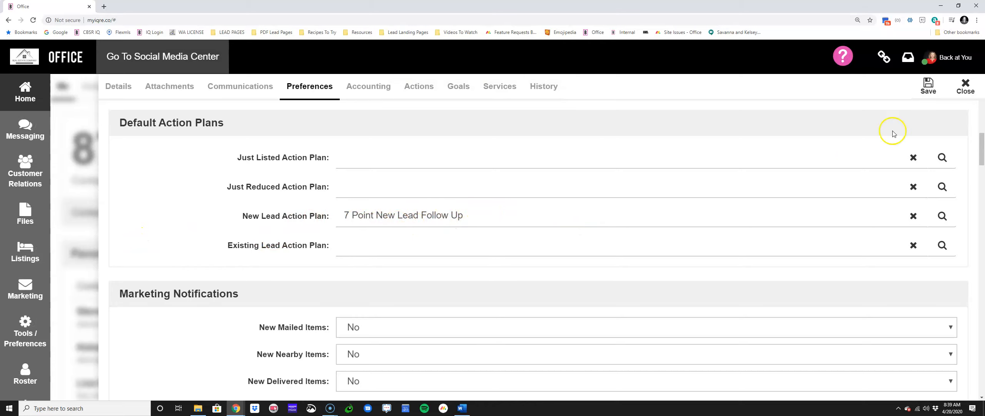
left_click(964, 87)
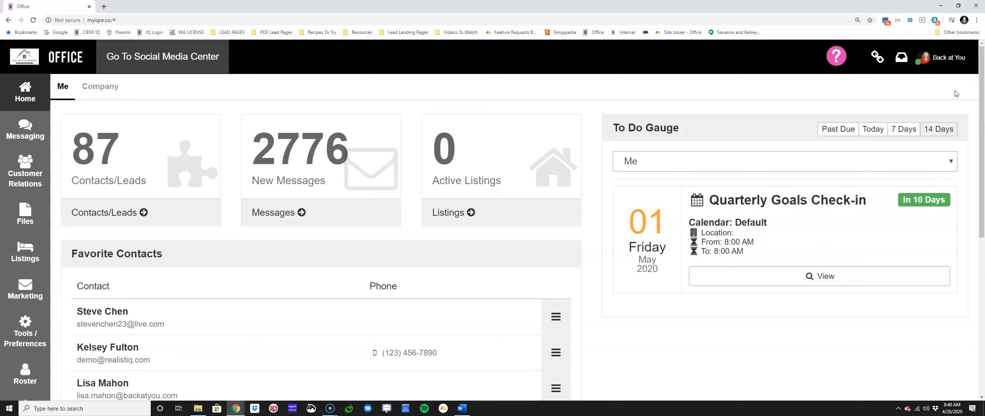
Step: Reopen your own profile's preferences and review the Notify Tasks Due By Email setting and the Default Action Plans section
left_click(961, 59)
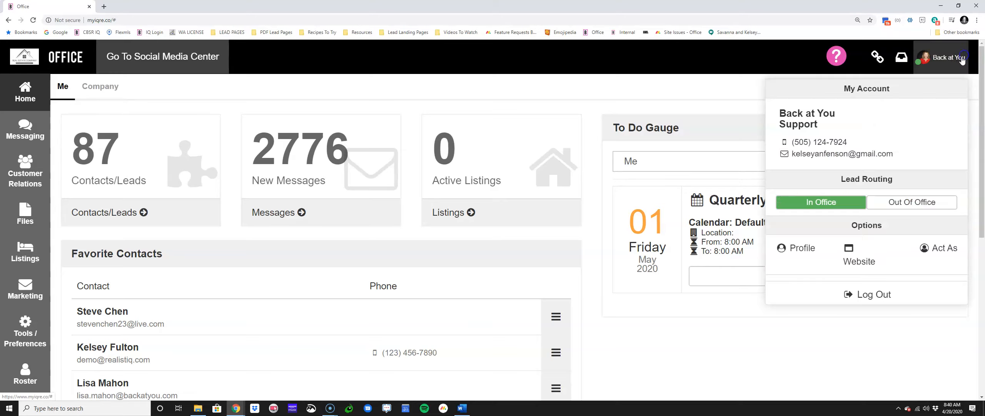
left_click(810, 249)
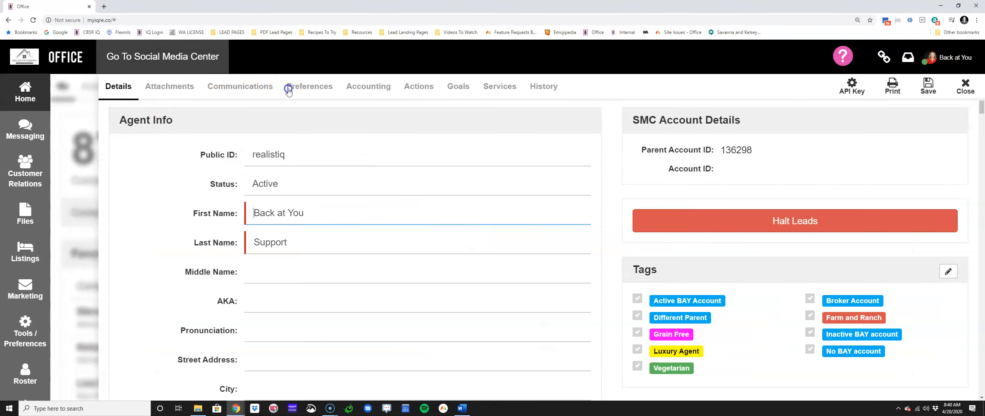
left_click(289, 89)
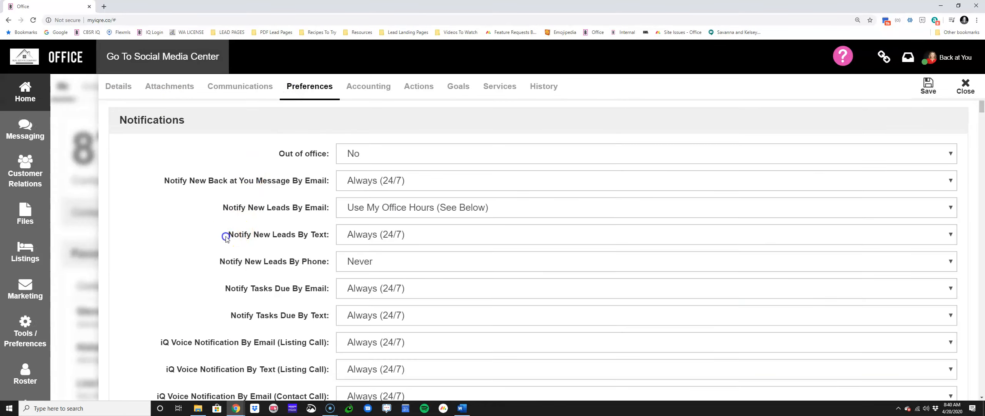
left_click_drag(225, 288, 331, 288)
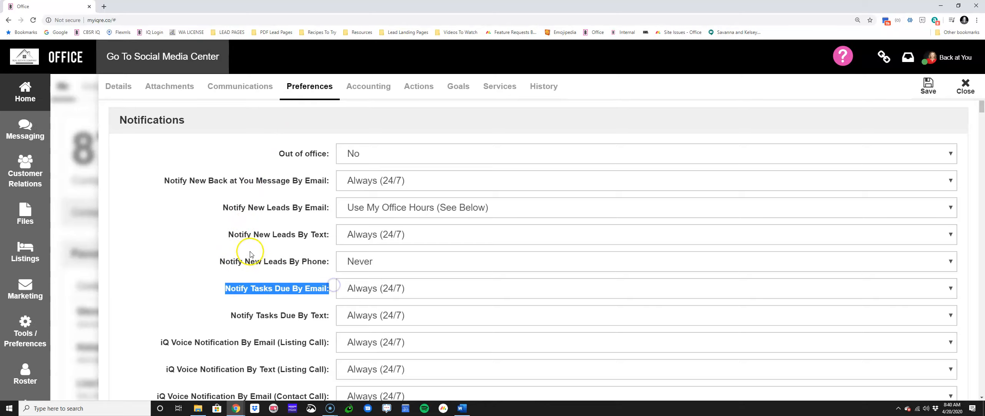
scroll(246, 254, "down", 8)
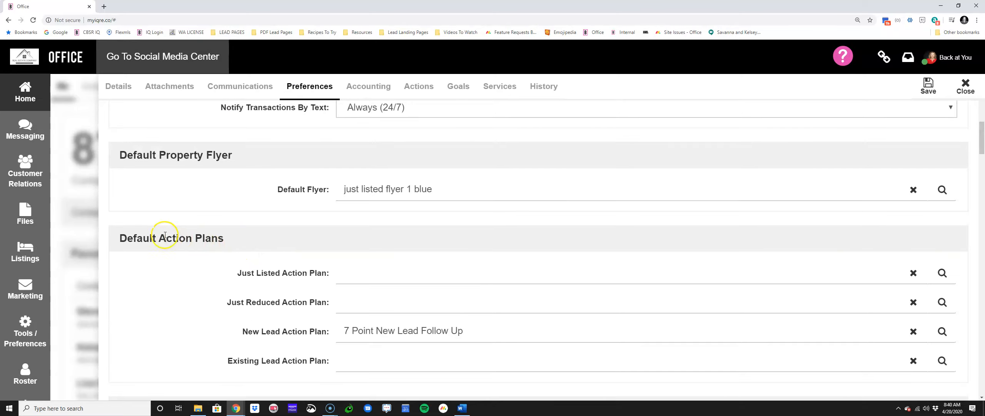
left_click_drag(125, 235, 231, 243)
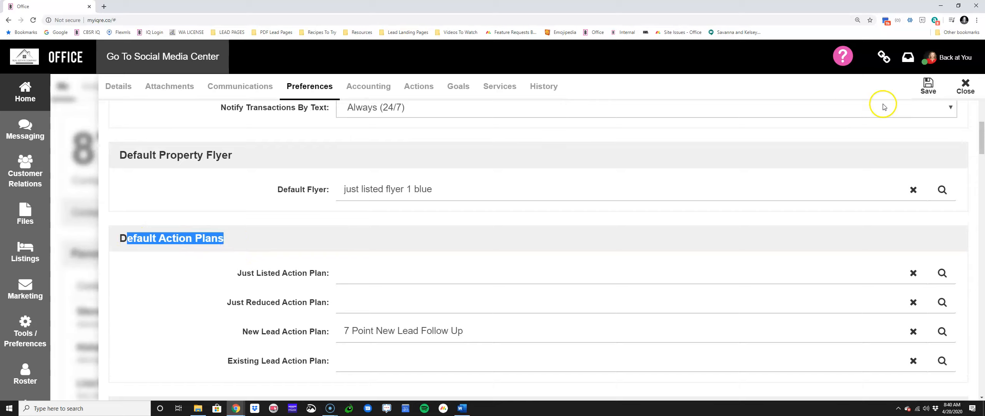